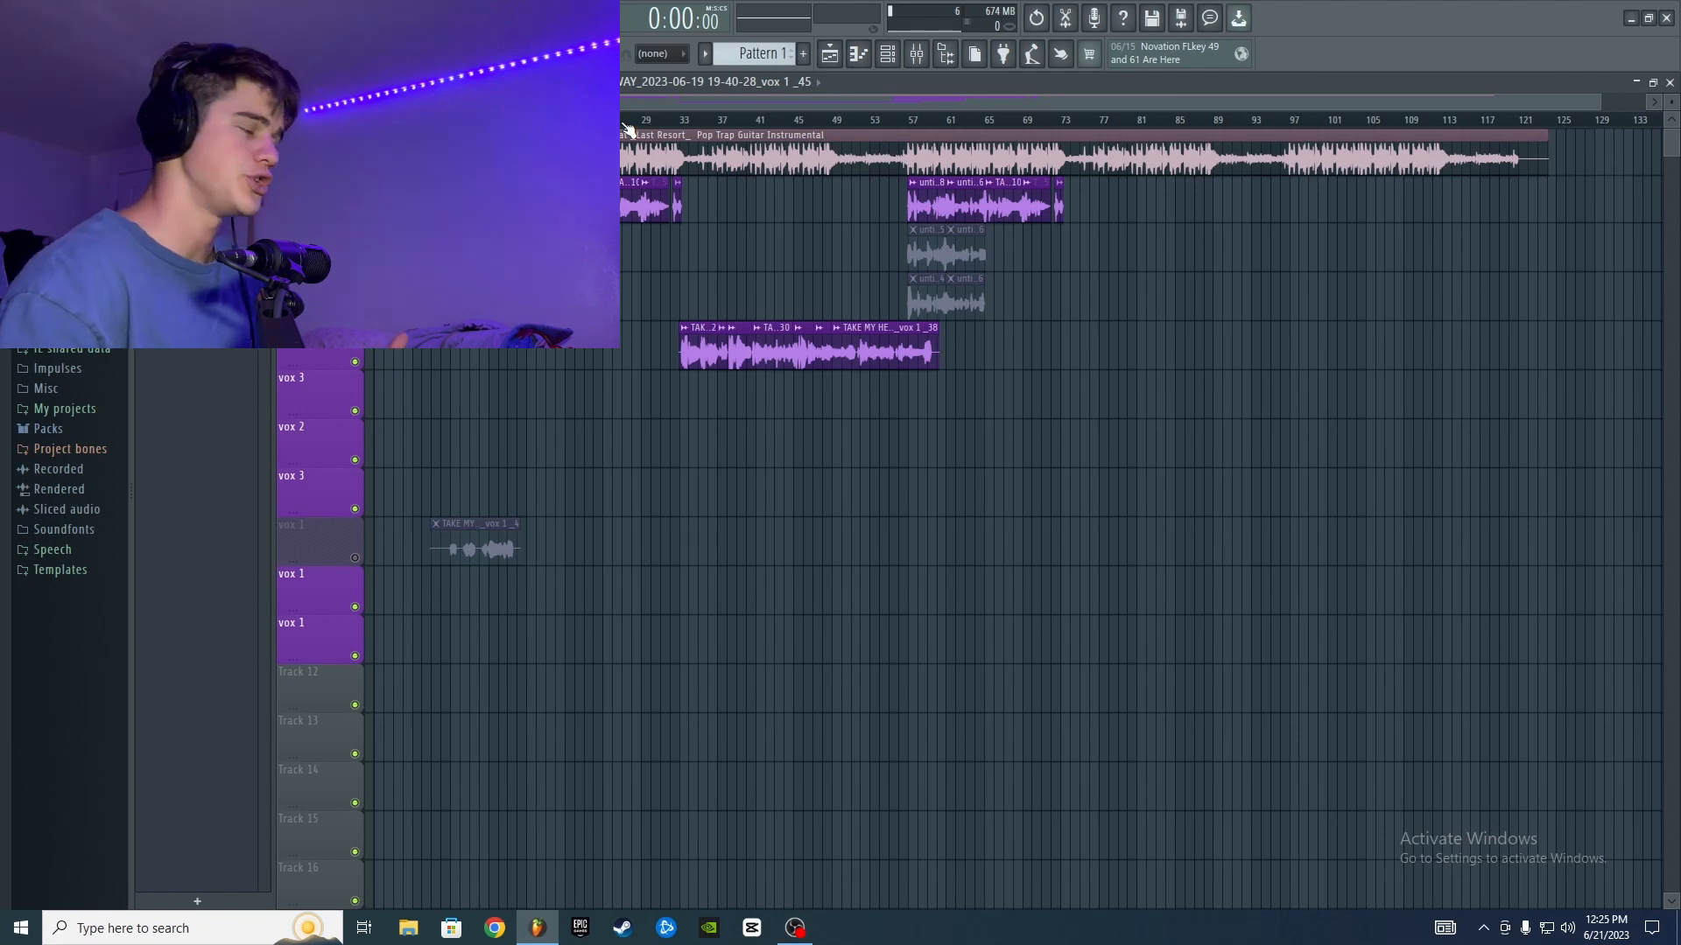
# - Mute the beat track and play the vocals on their own from about 0:20 with the mixer showing
pyautogui.click(916, 54)
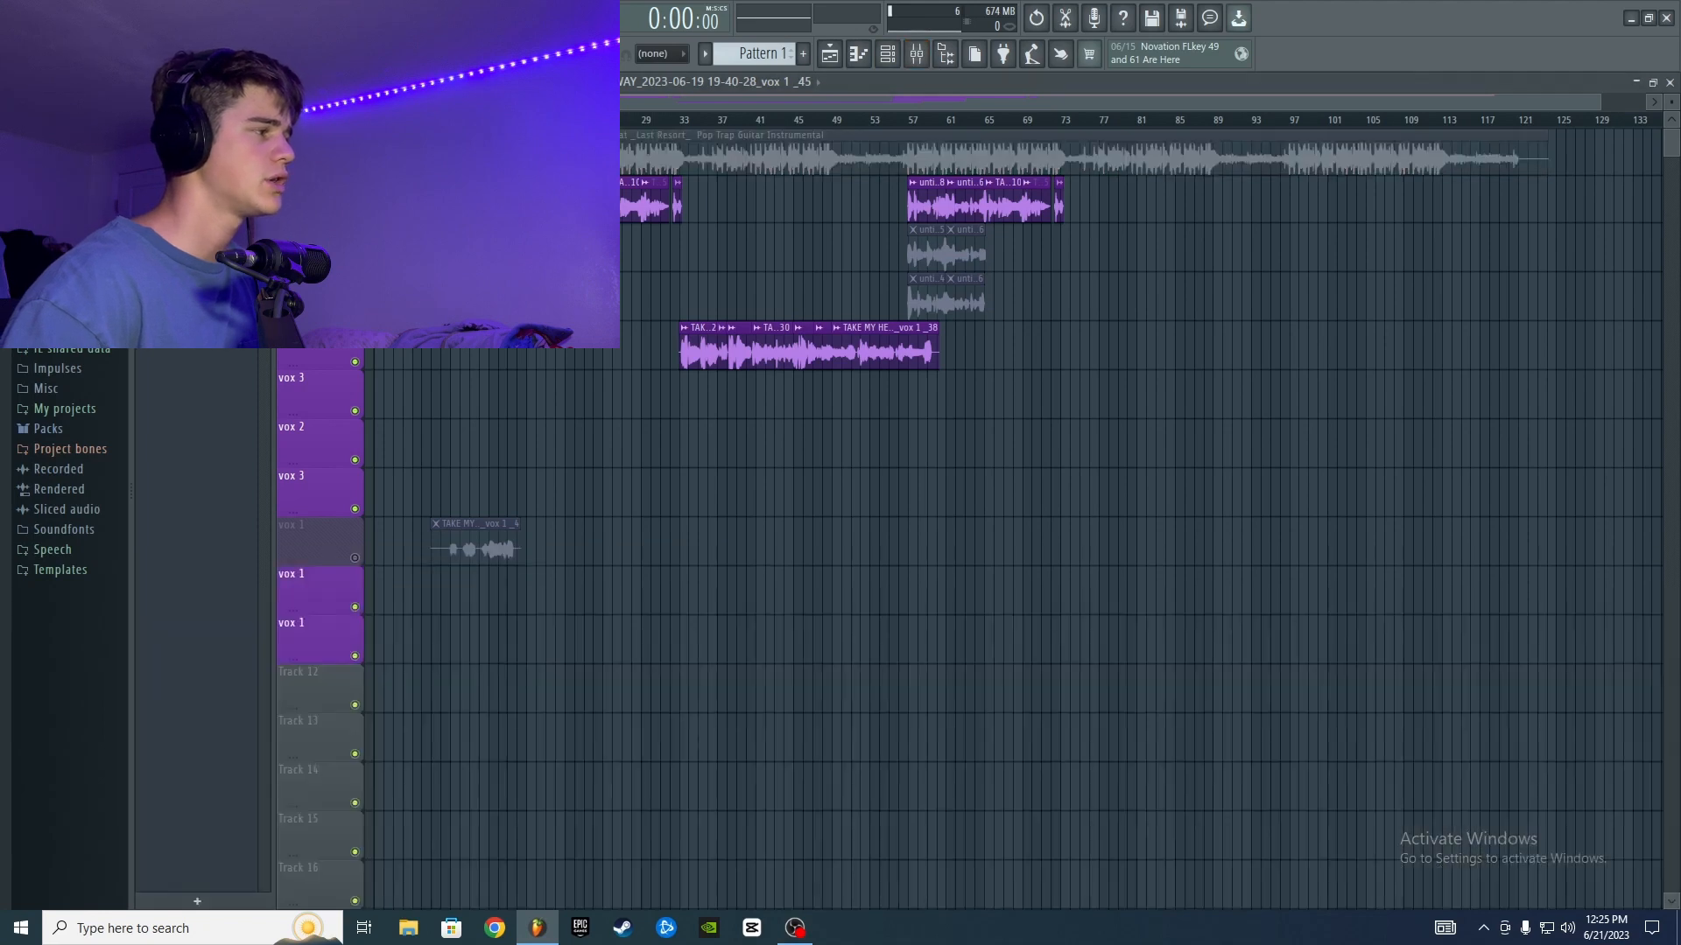
pyautogui.moveTo(618, 120); pyautogui.dragTo(518, 120)
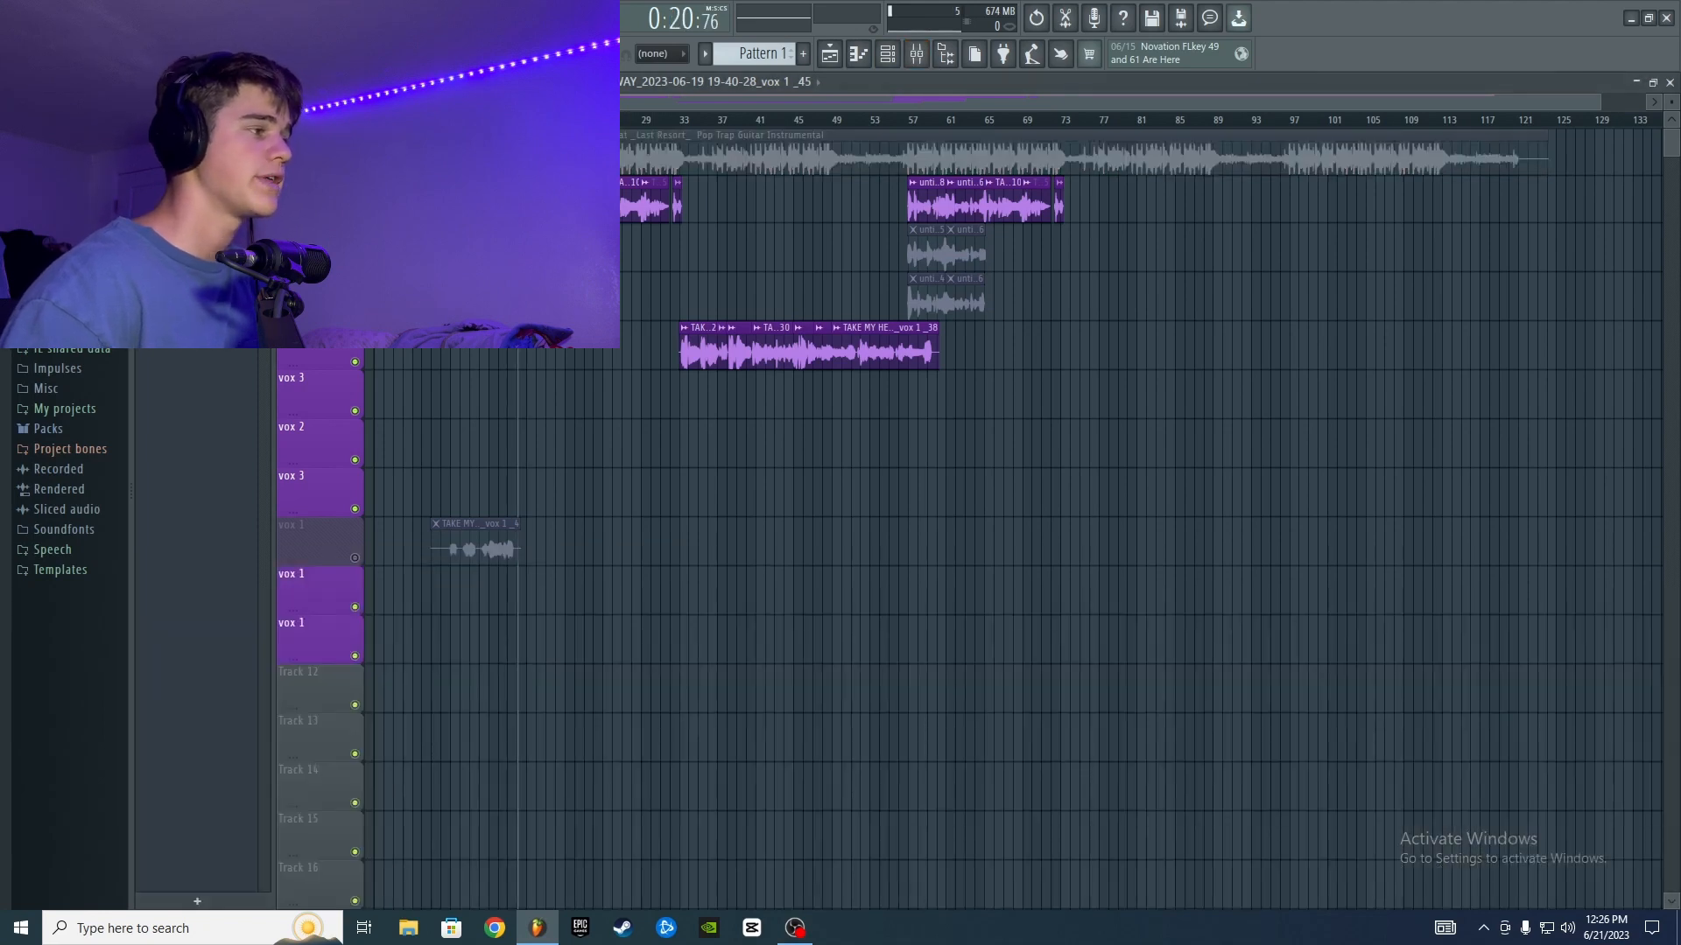
pyautogui.press('space')
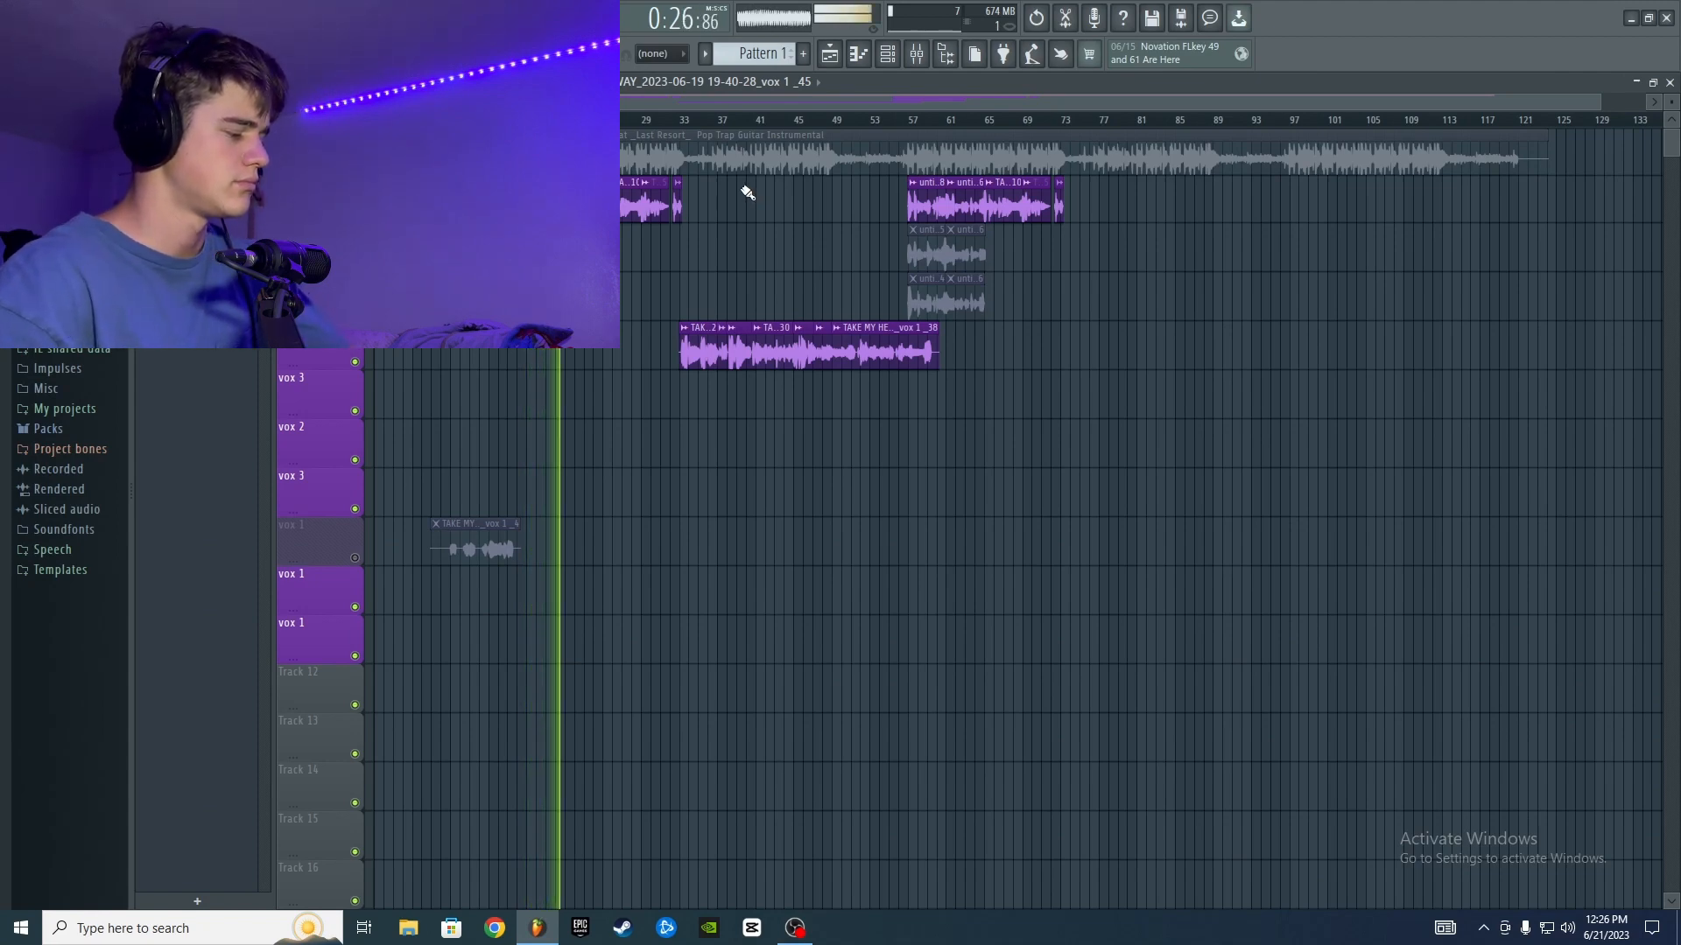
pyautogui.click(916, 55)
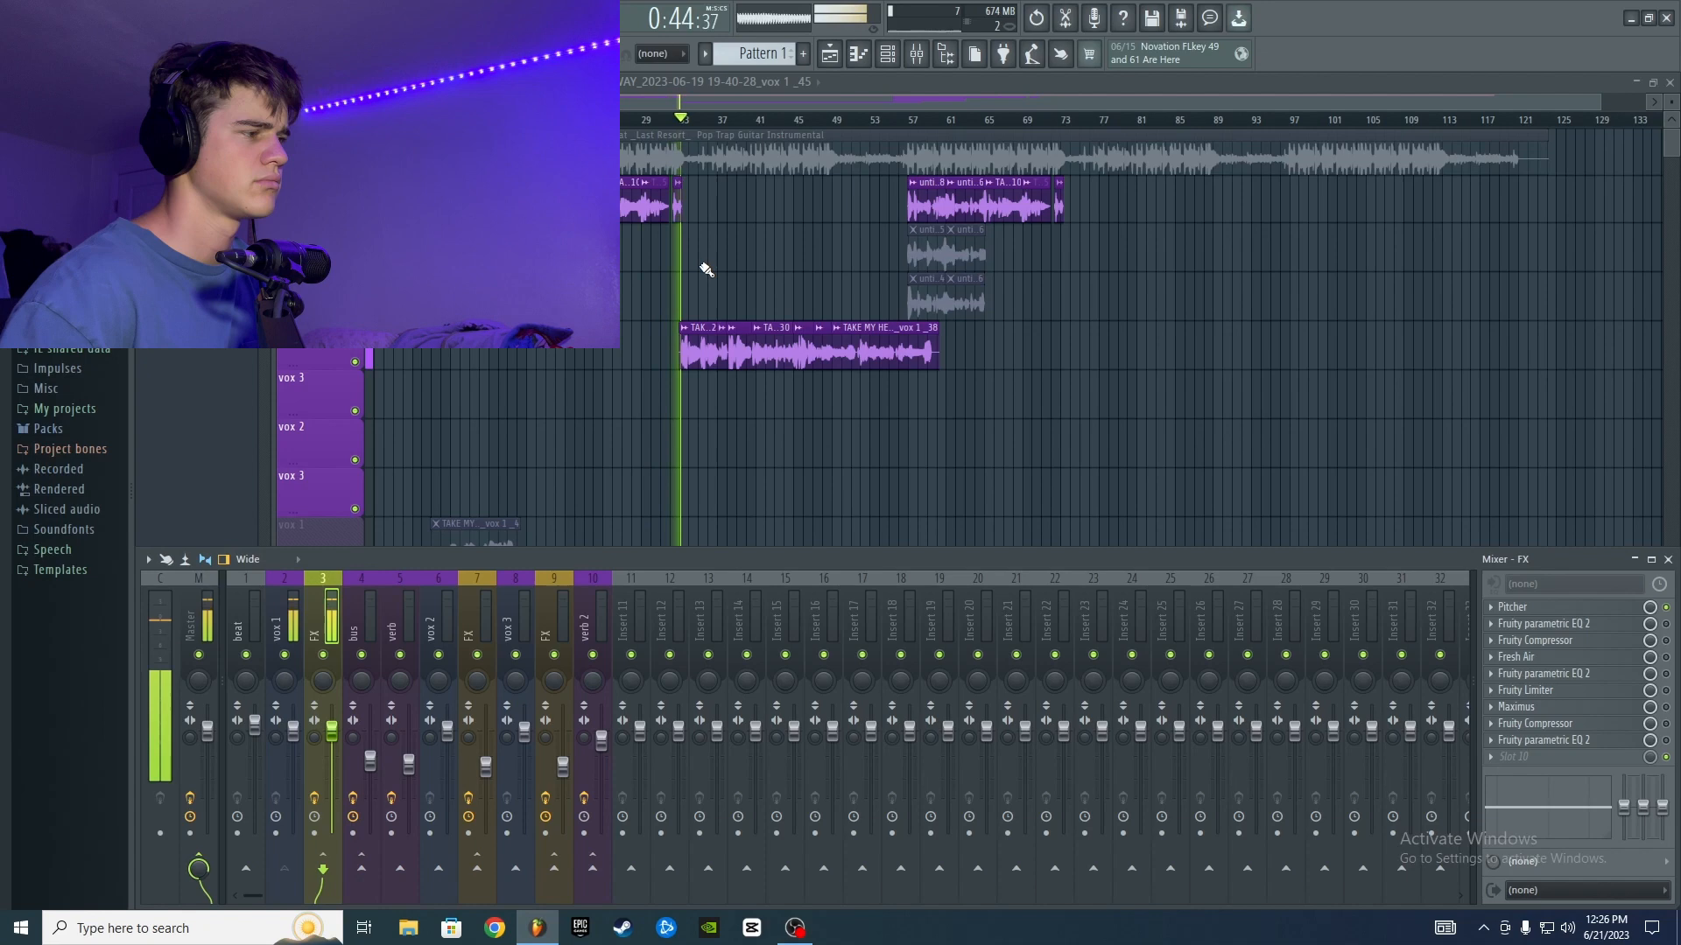
pyautogui.press('space')
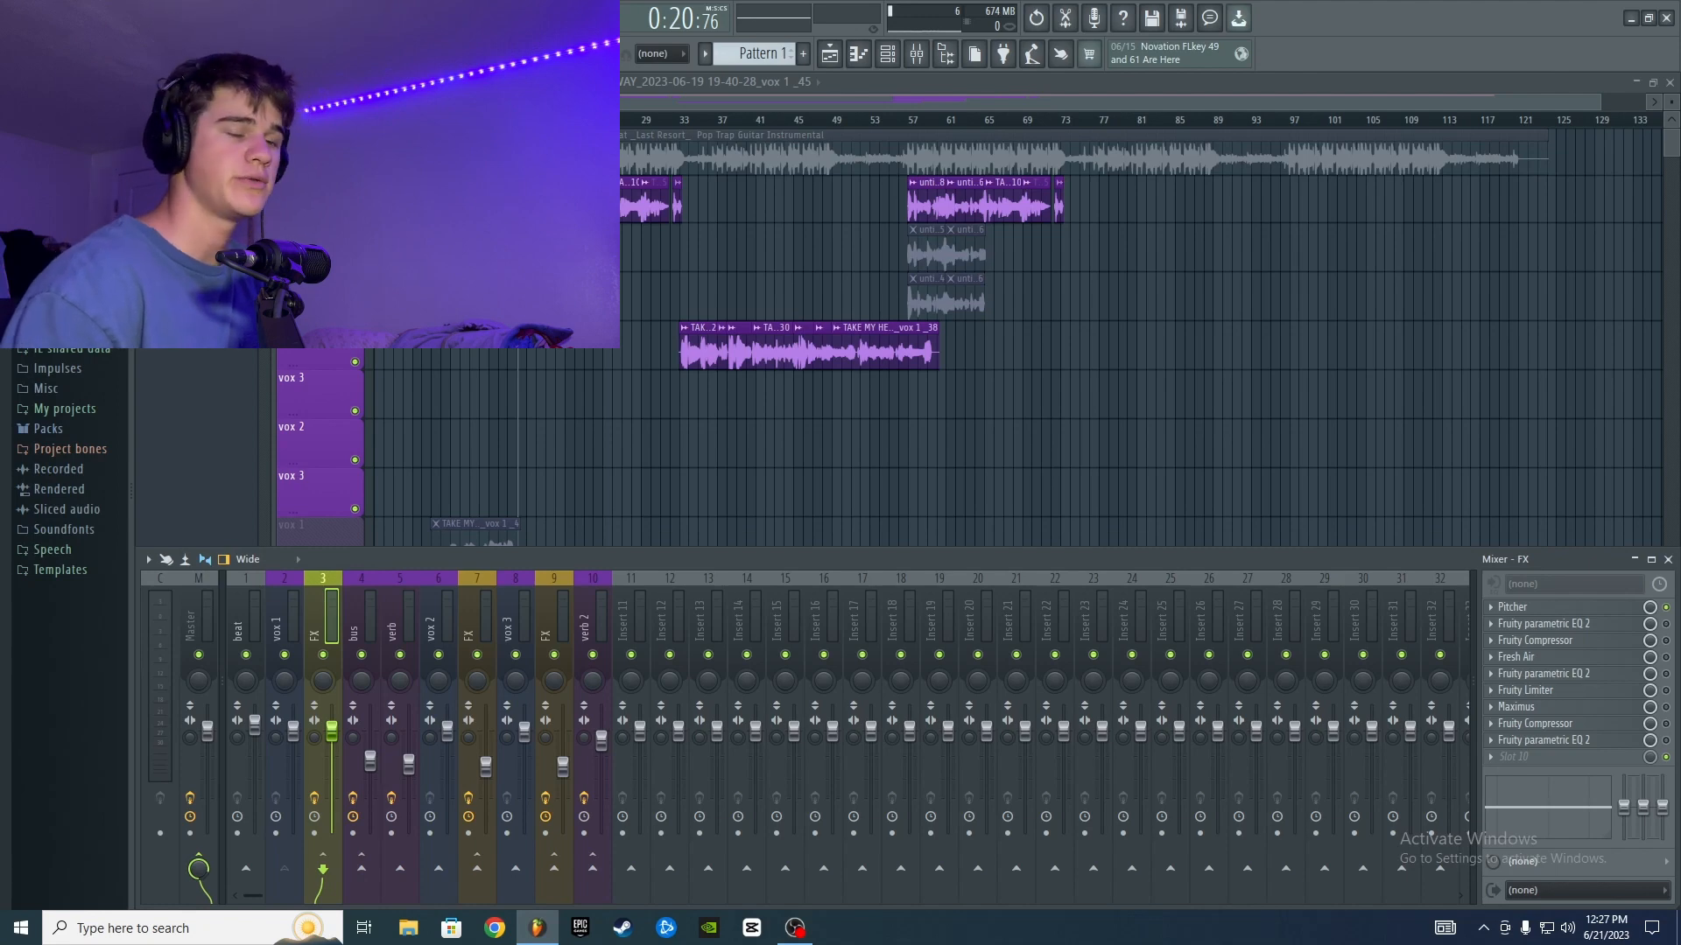
# - Rename the empty mixer track Insert 14 to "vocal mix"
pyautogui.click(747, 582)
pyautogui.rightClick(751, 613)
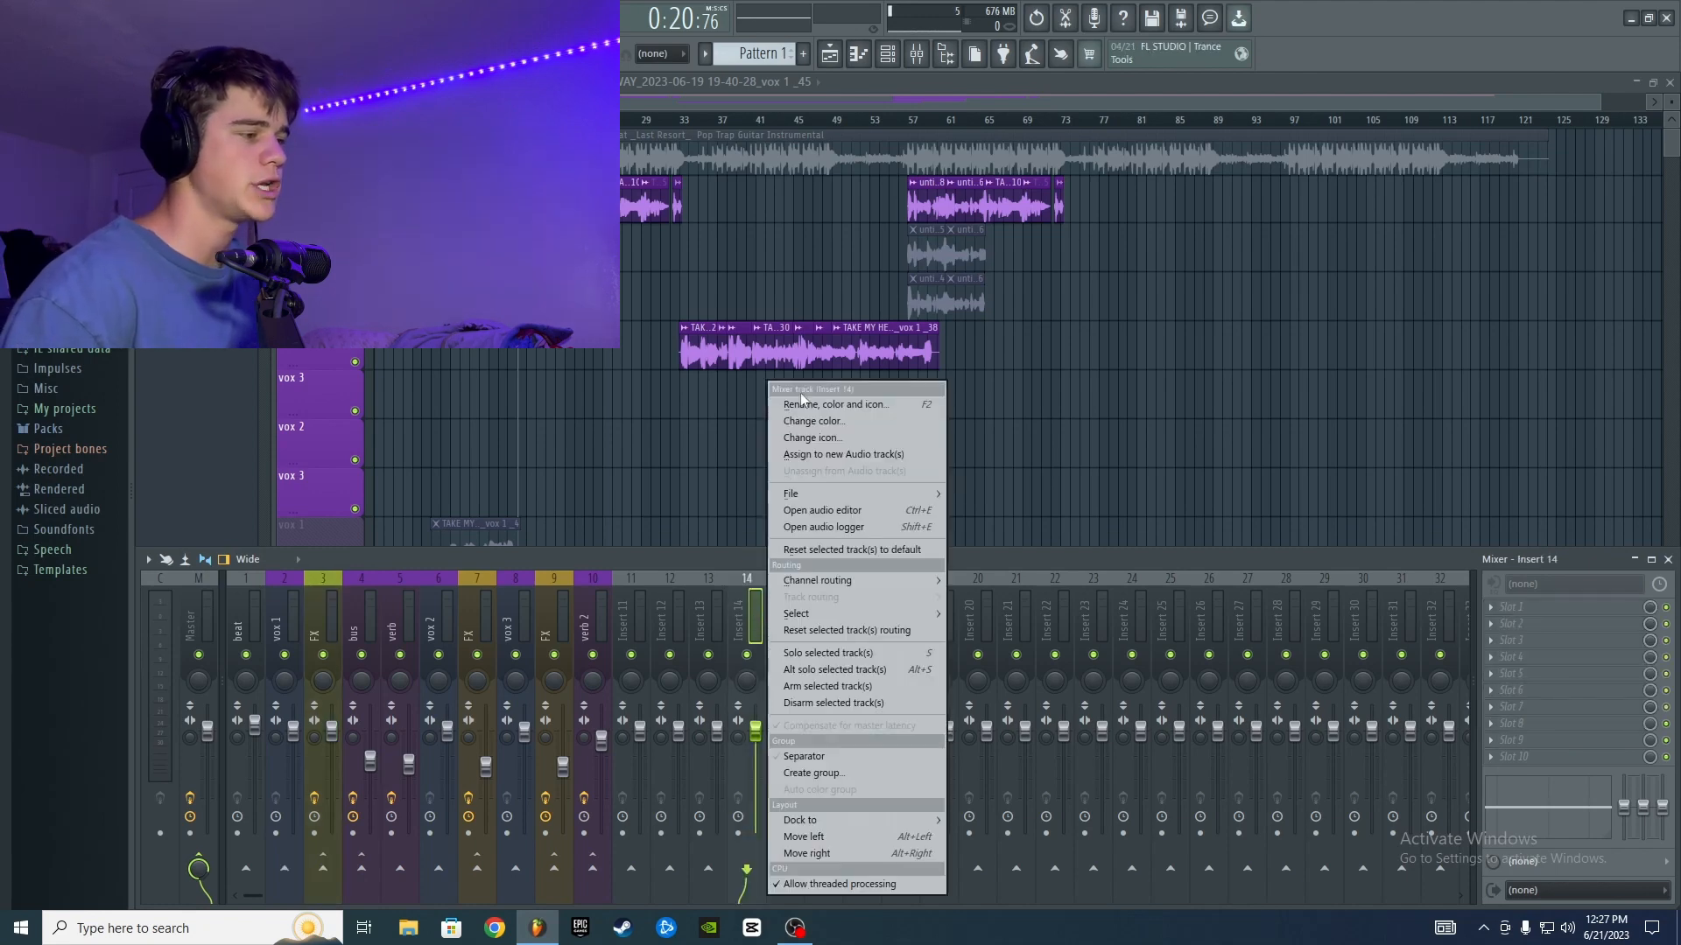
pyautogui.click(801, 398)
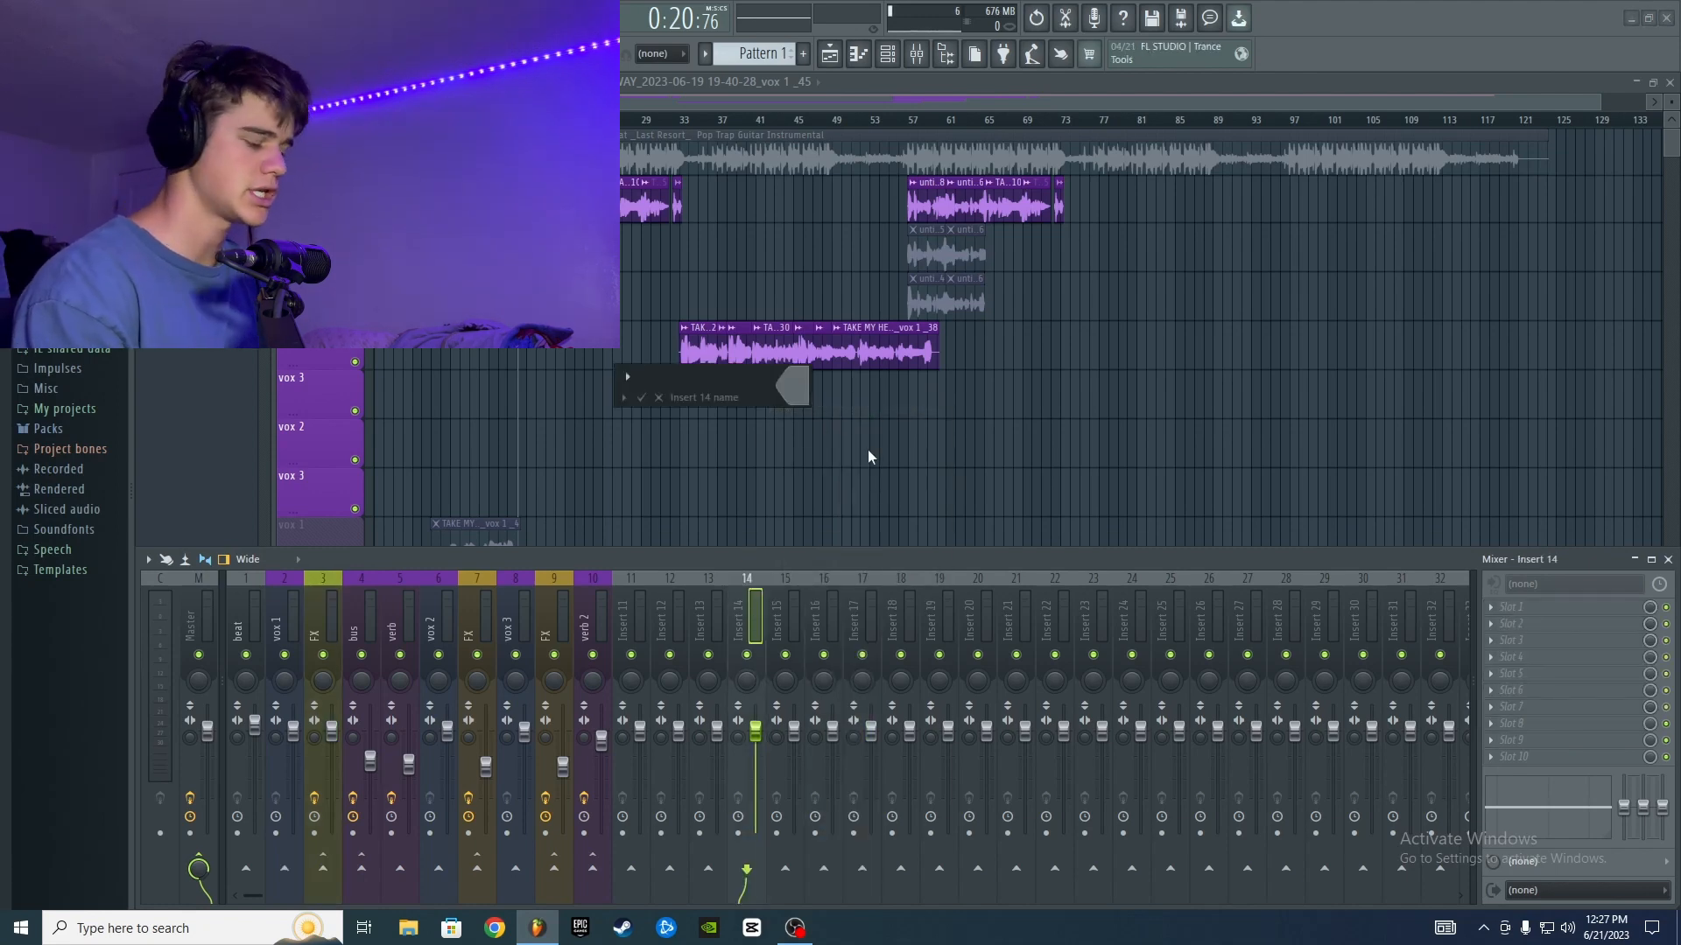
pyautogui.write('VOcal mix')
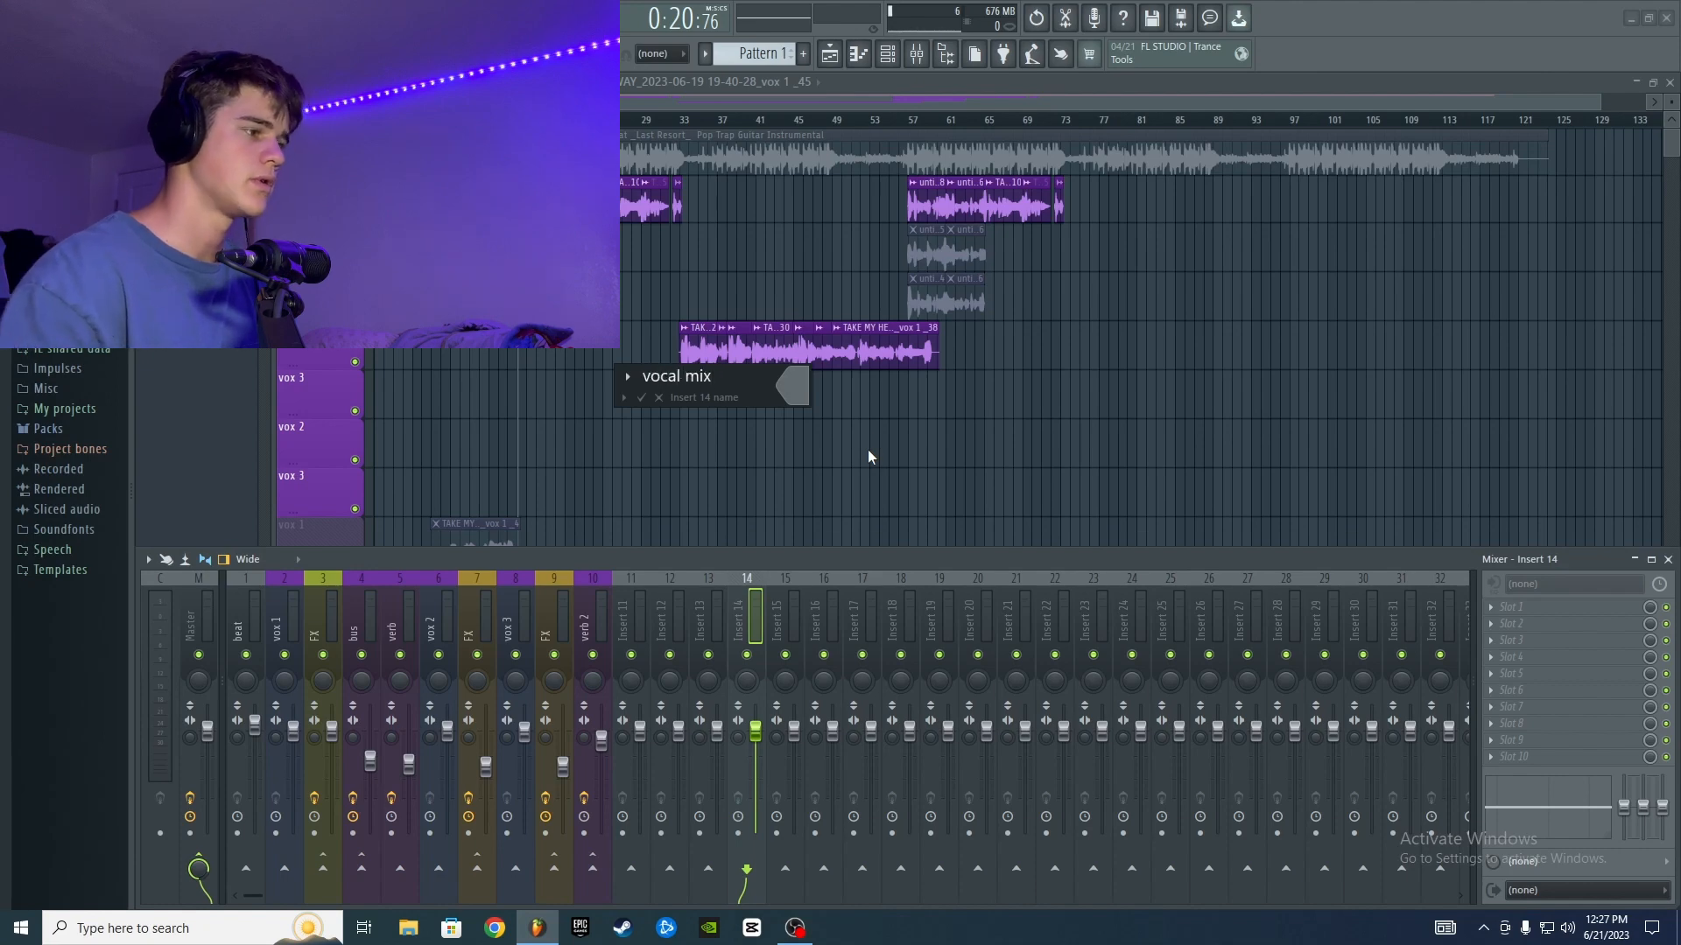
pyautogui.press('Return')
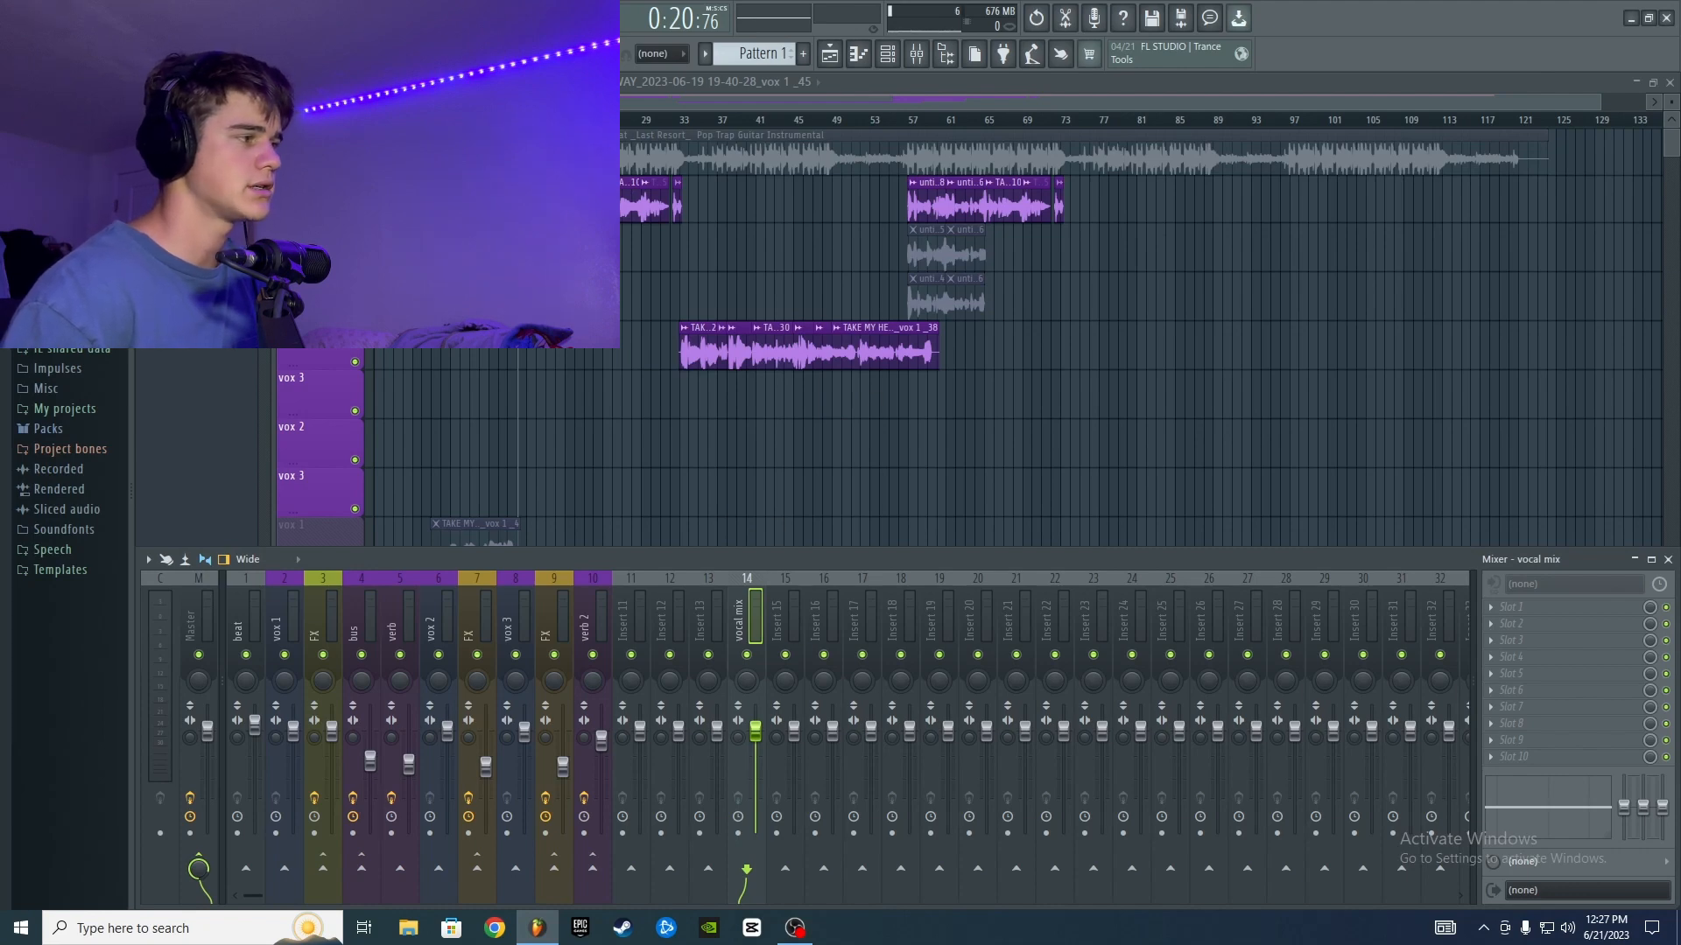
# - Route the vocal audio clip from mixer track 2 to the vocal mix track
pyautogui.doubleClick(547, 206)
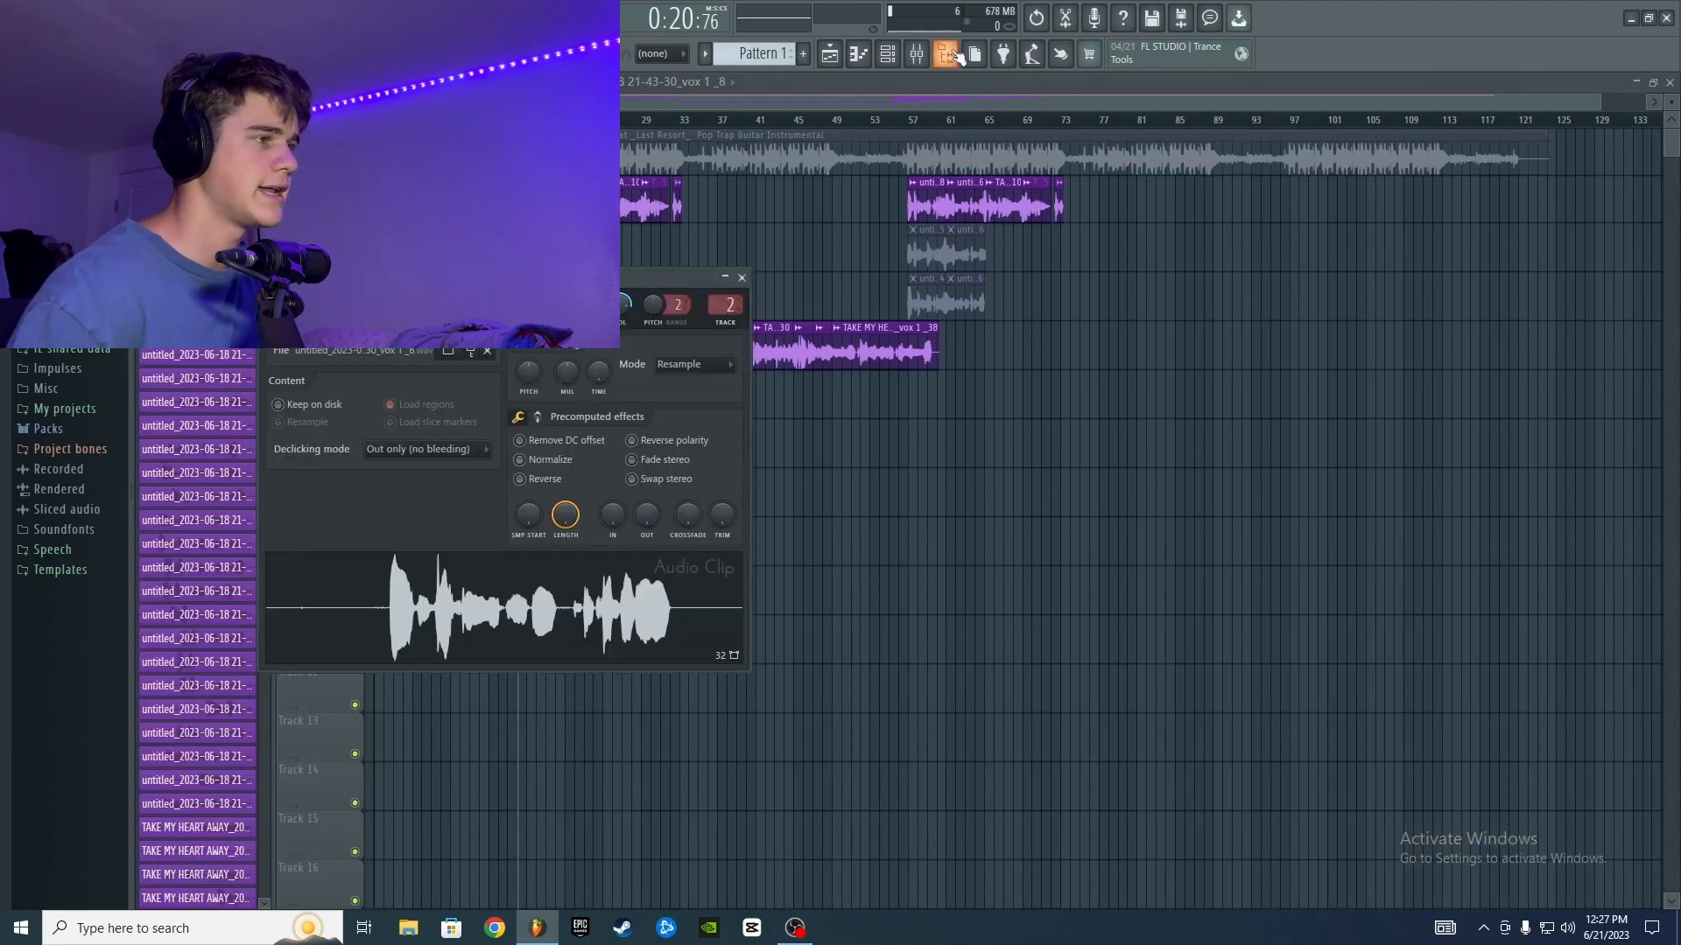
pyautogui.click(916, 53)
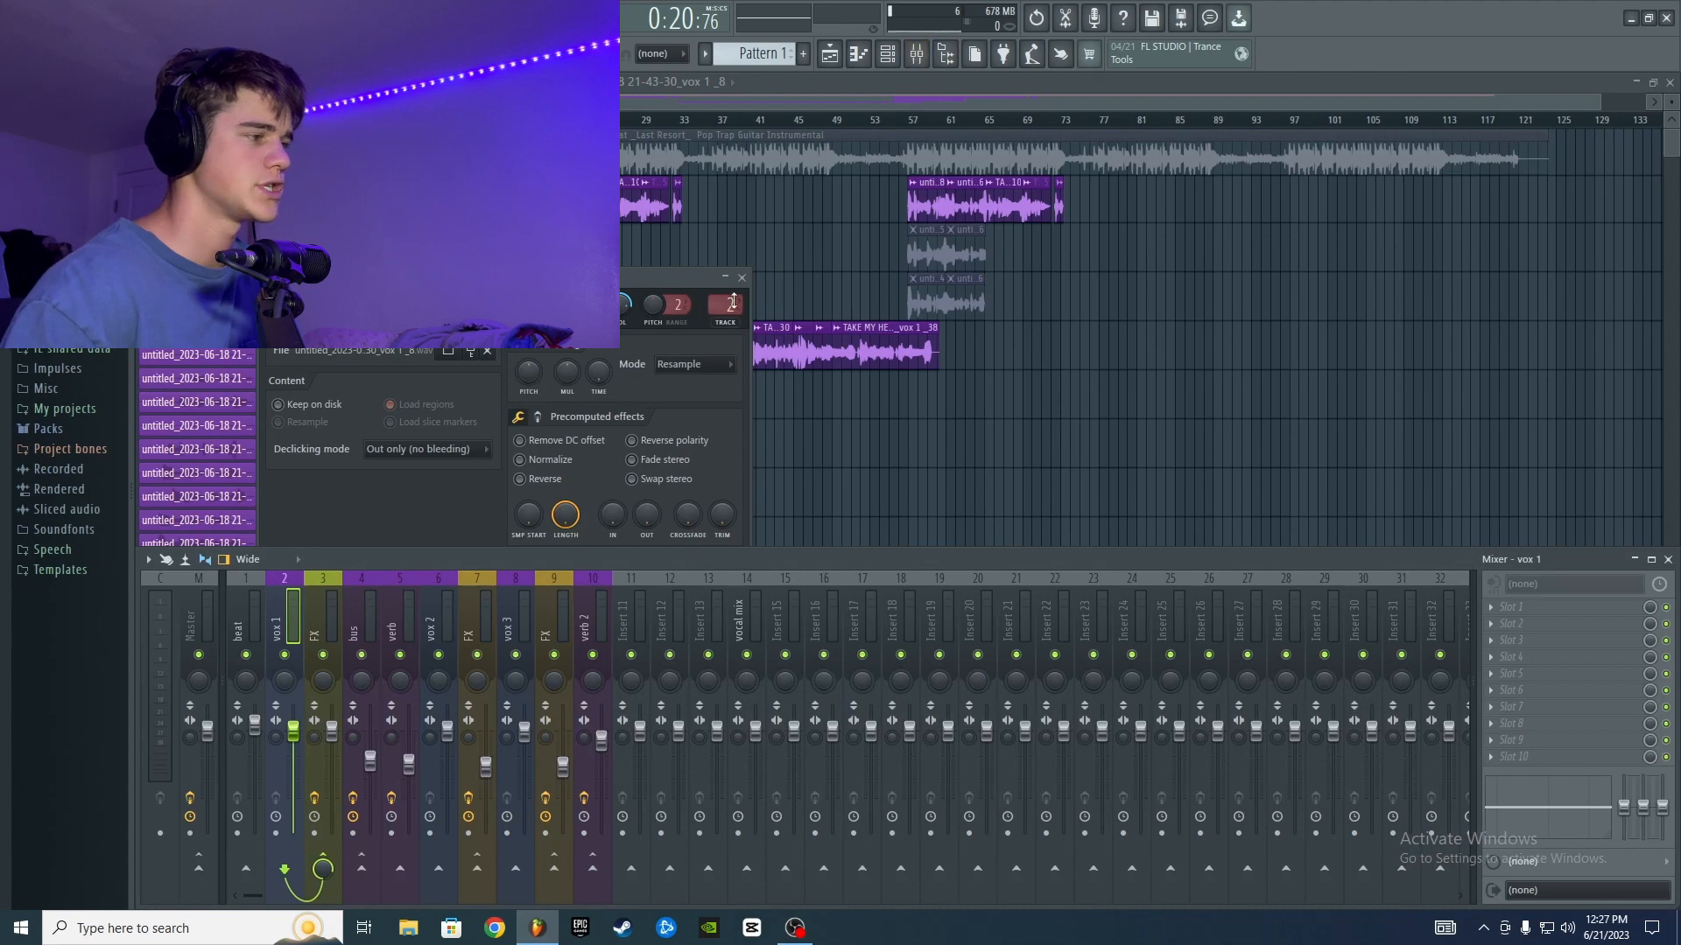
pyautogui.moveTo(733, 302); pyautogui.dragTo(733, 281)
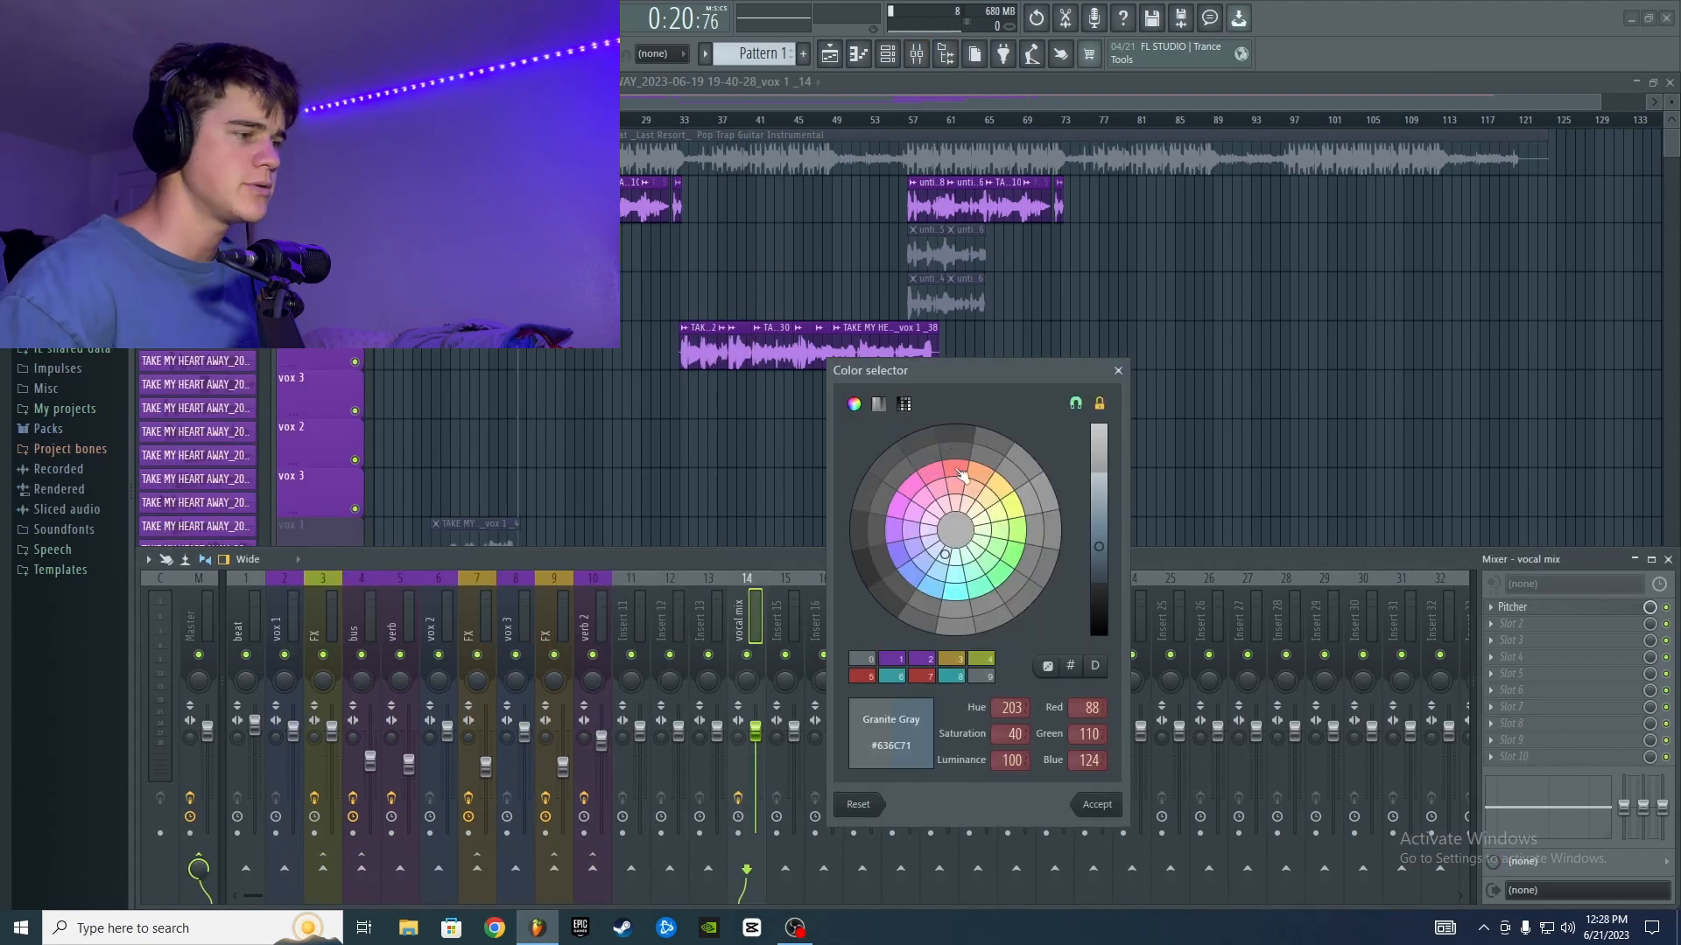
# - Color the vocal mix mixer track red (#9F3835)
pyautogui.click(956, 471)
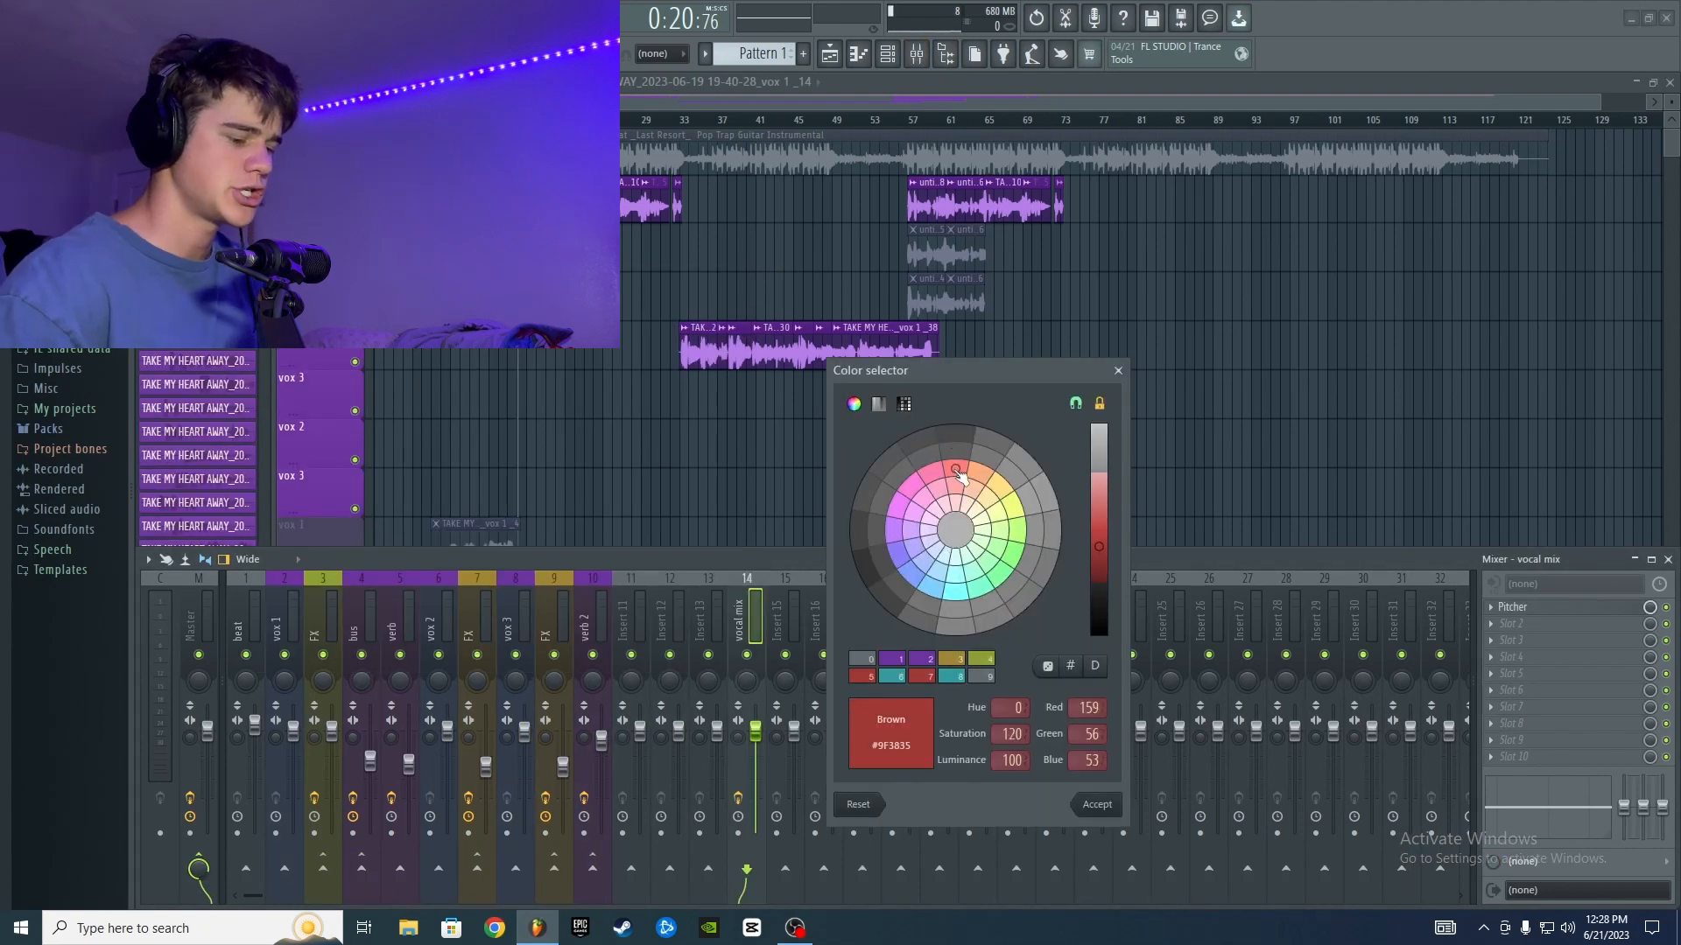
pyautogui.press('Return')
pyautogui.press('Return')
pyautogui.press('Return')
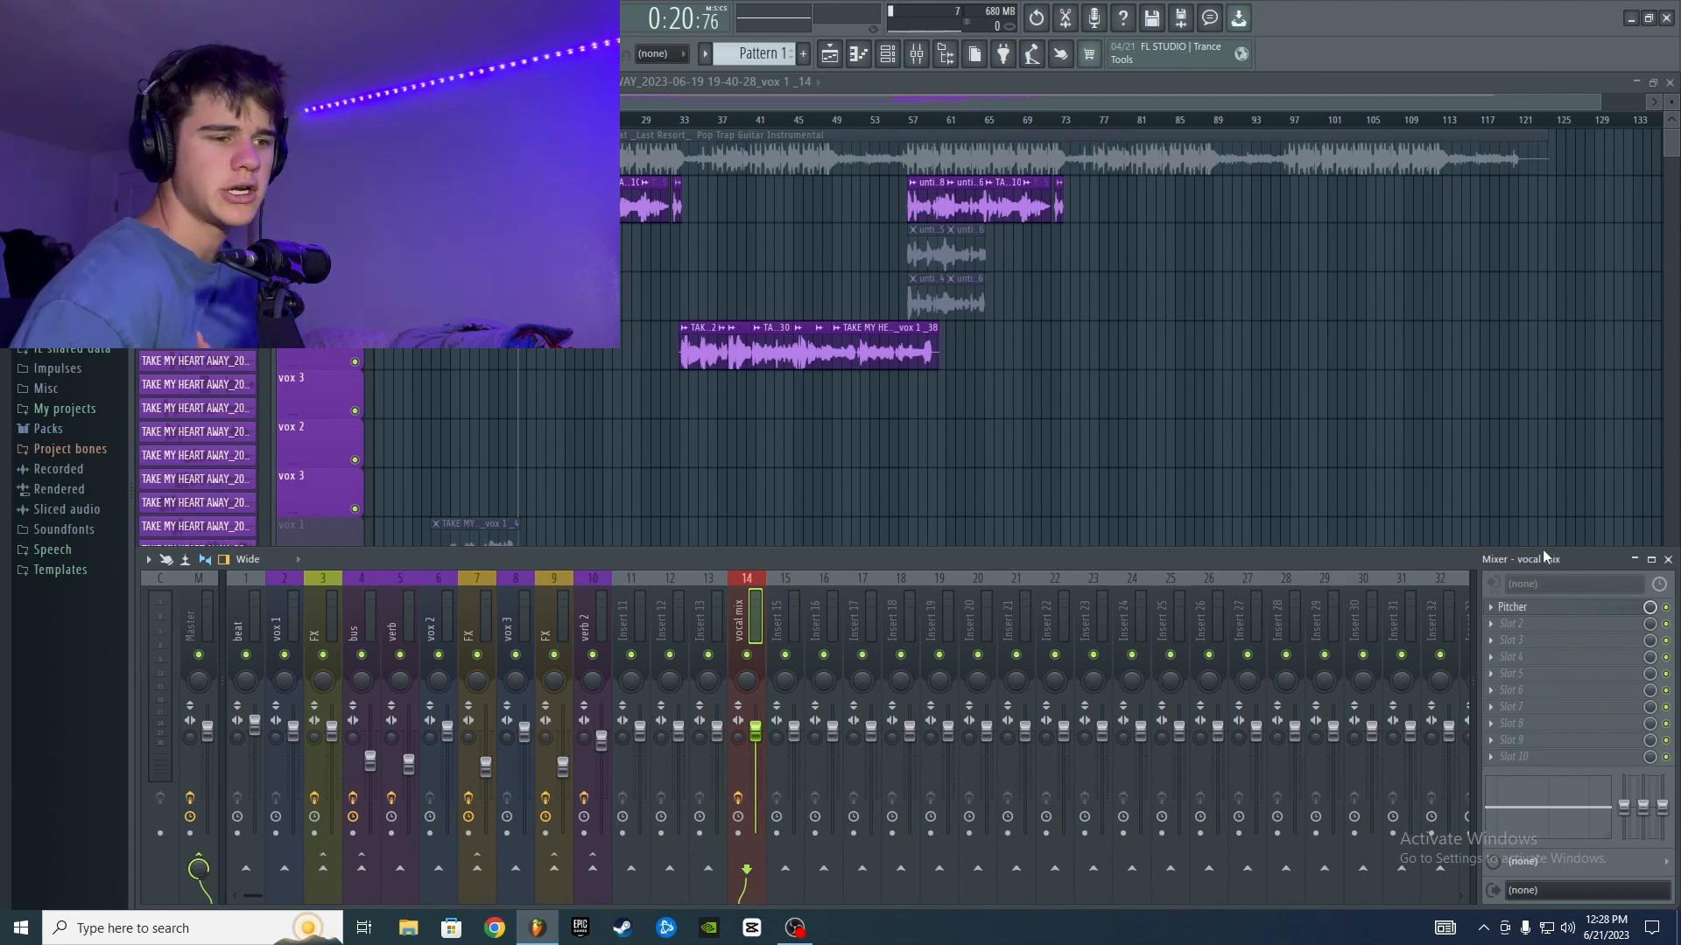
# - Add Fruity Parametric EQ 2 in the slot below Pitcher on the vocal mix track and position its window
pyautogui.click(1530, 624)
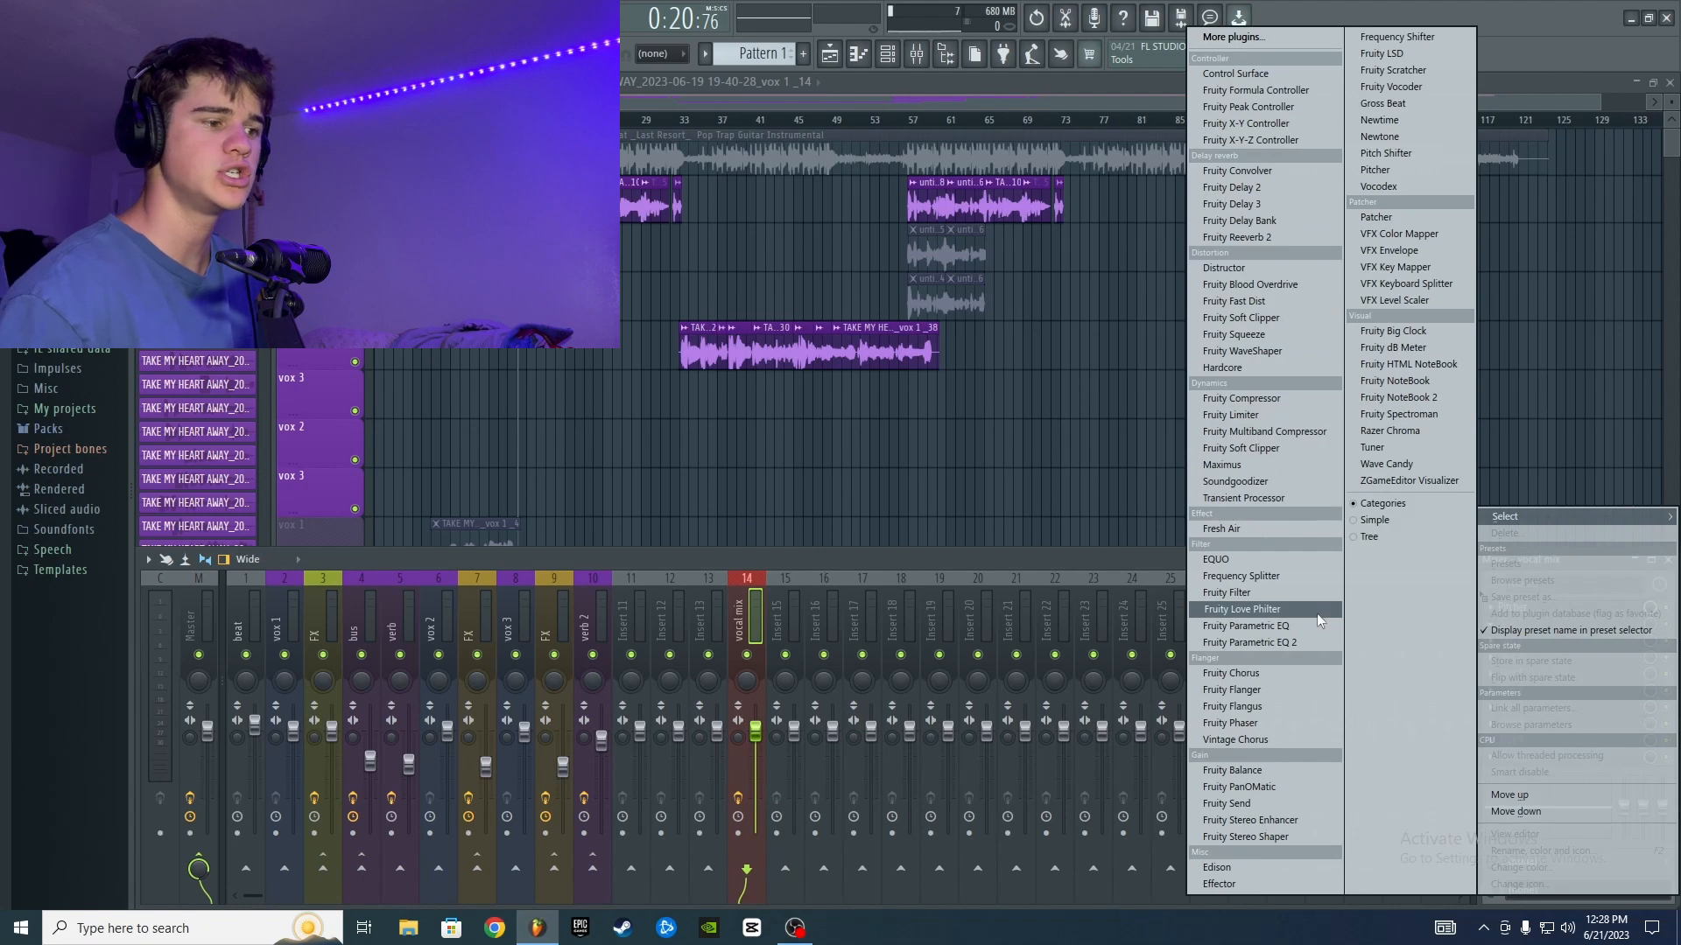
pyautogui.click(1251, 646)
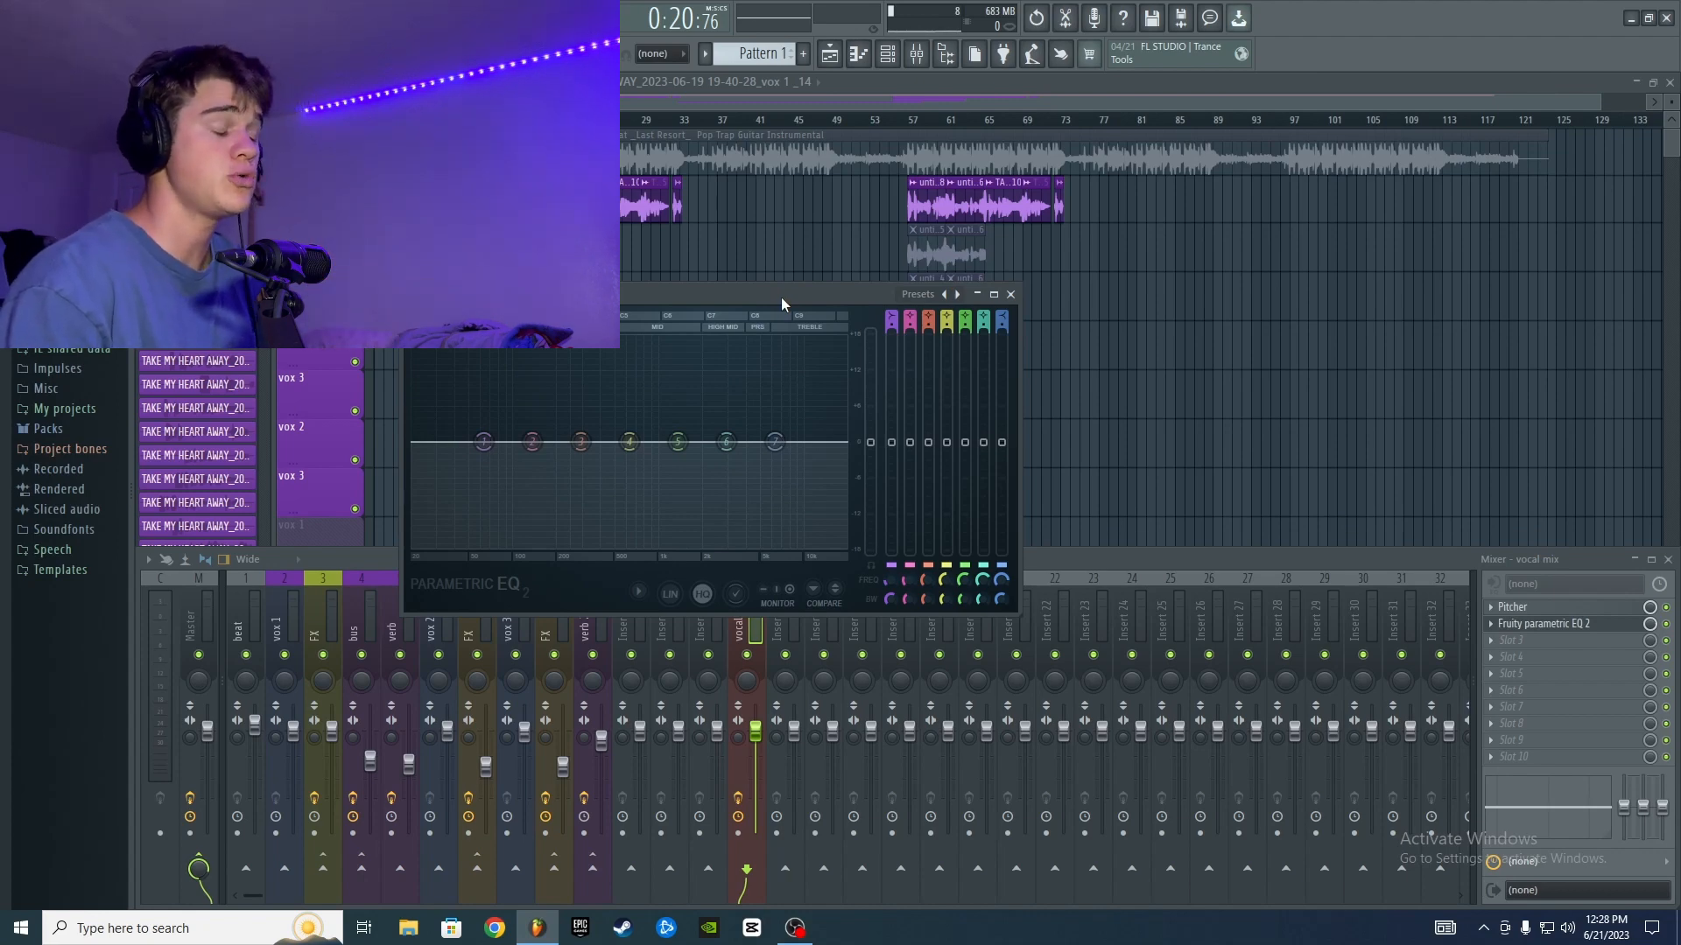
pyautogui.moveTo(782, 298); pyautogui.dragTo(960, 316)
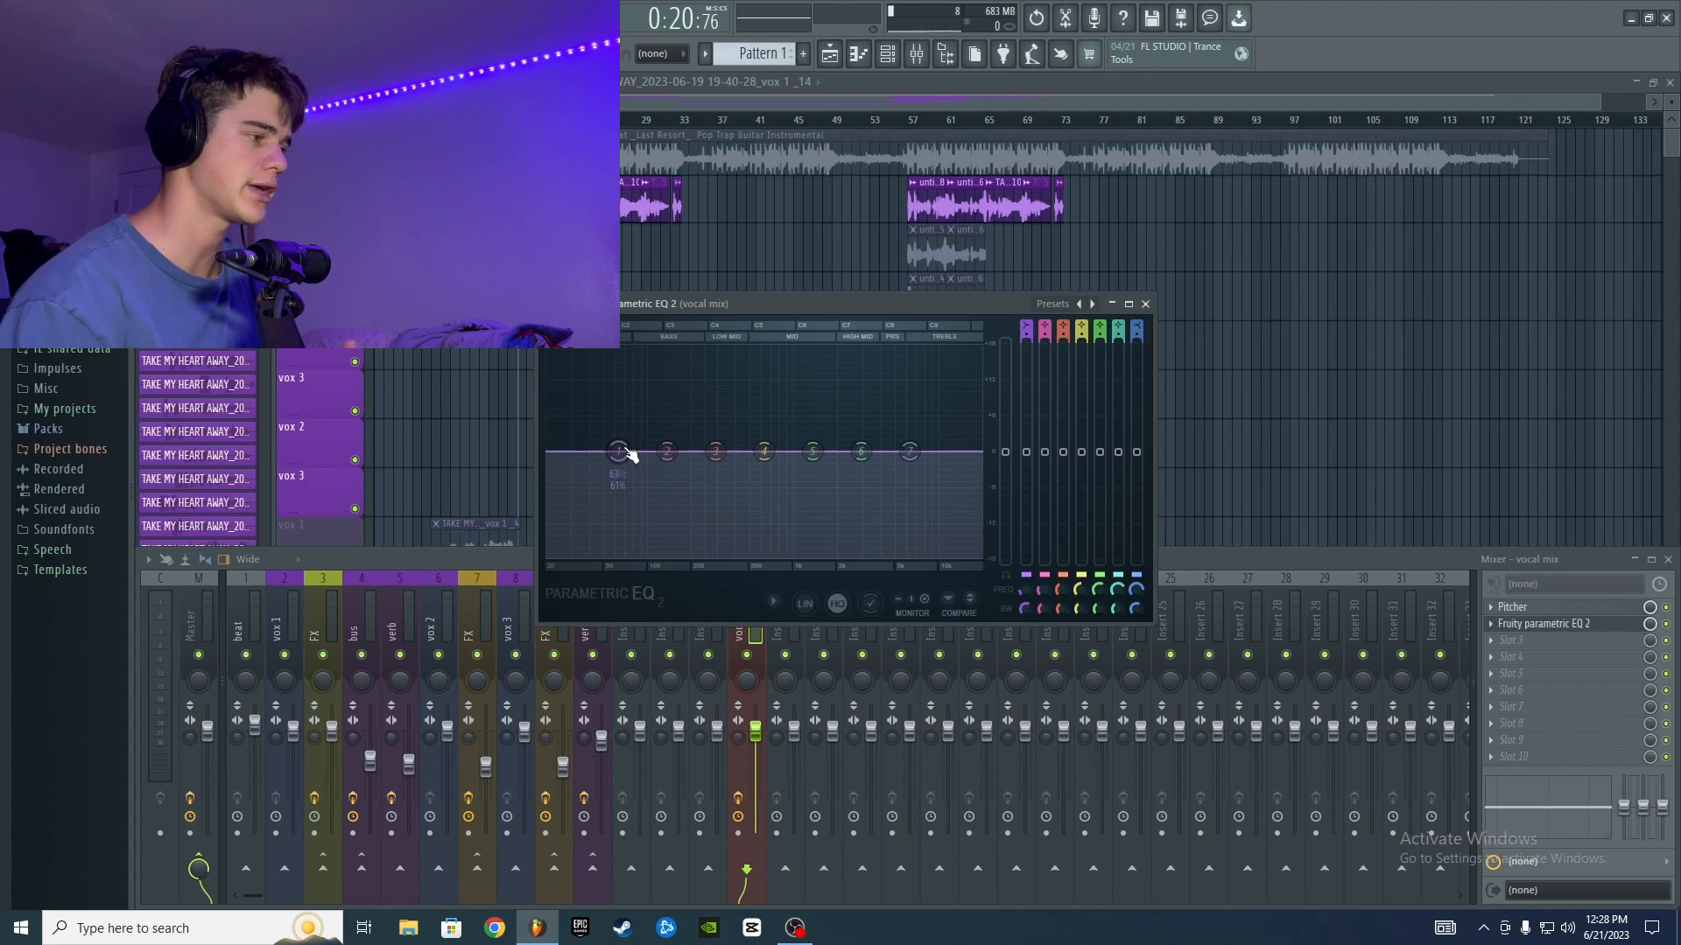
pyautogui.moveTo(811, 302); pyautogui.dragTo(758, 283)
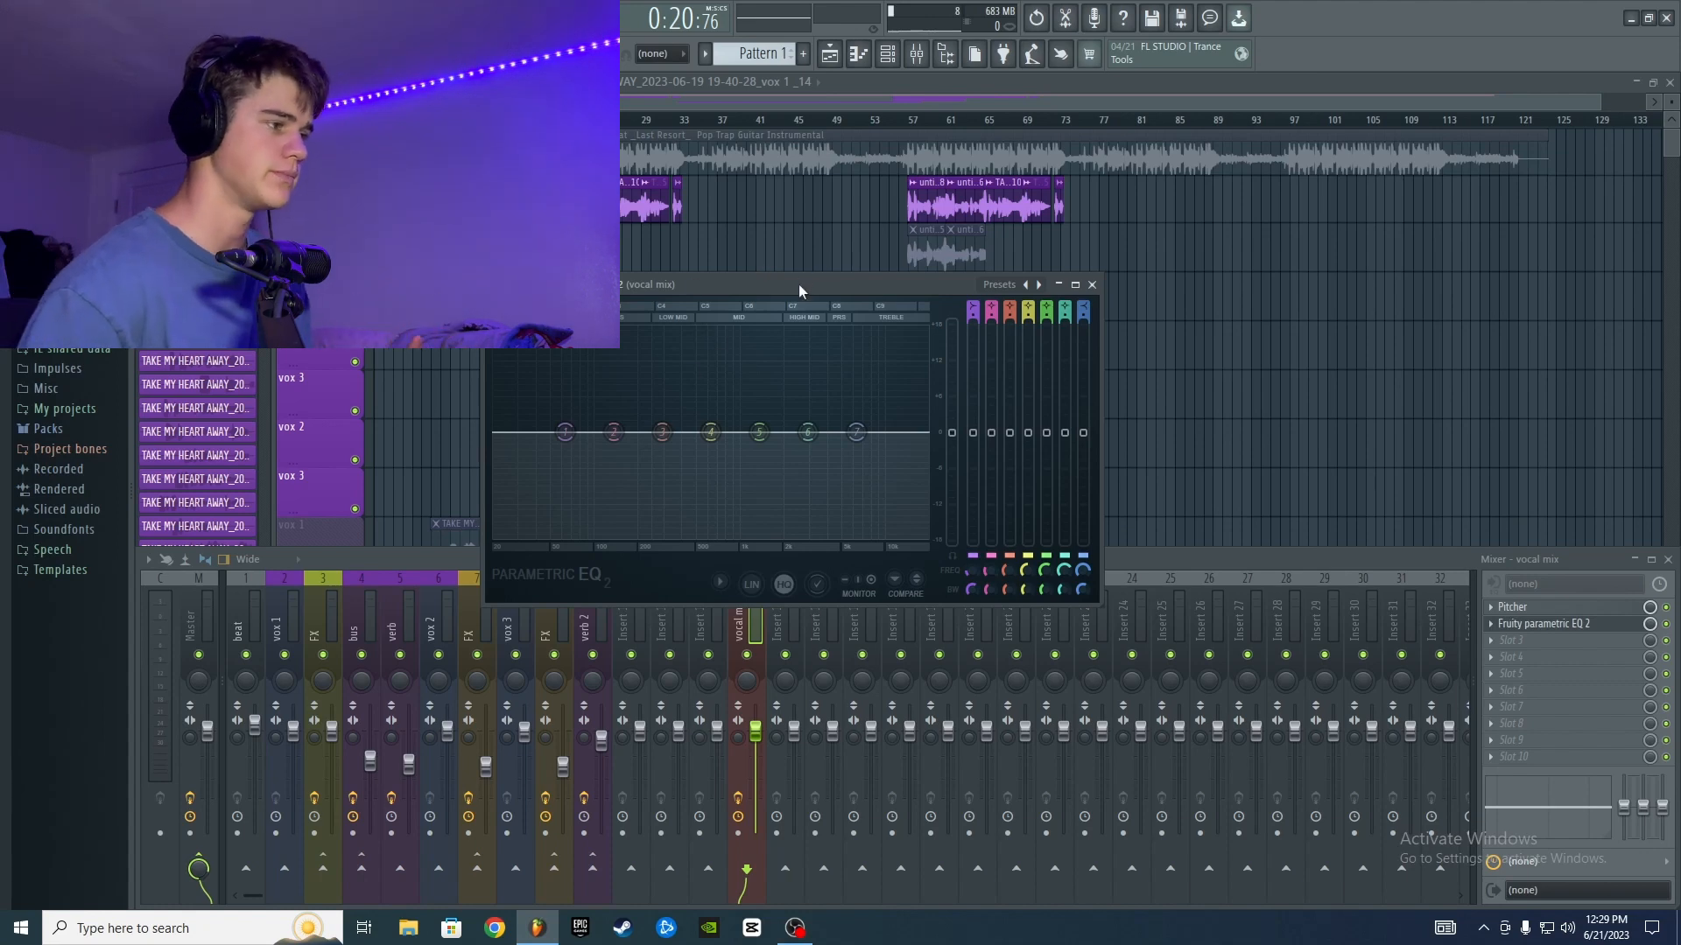
pyautogui.moveTo(798, 283); pyautogui.dragTo(798, 265)
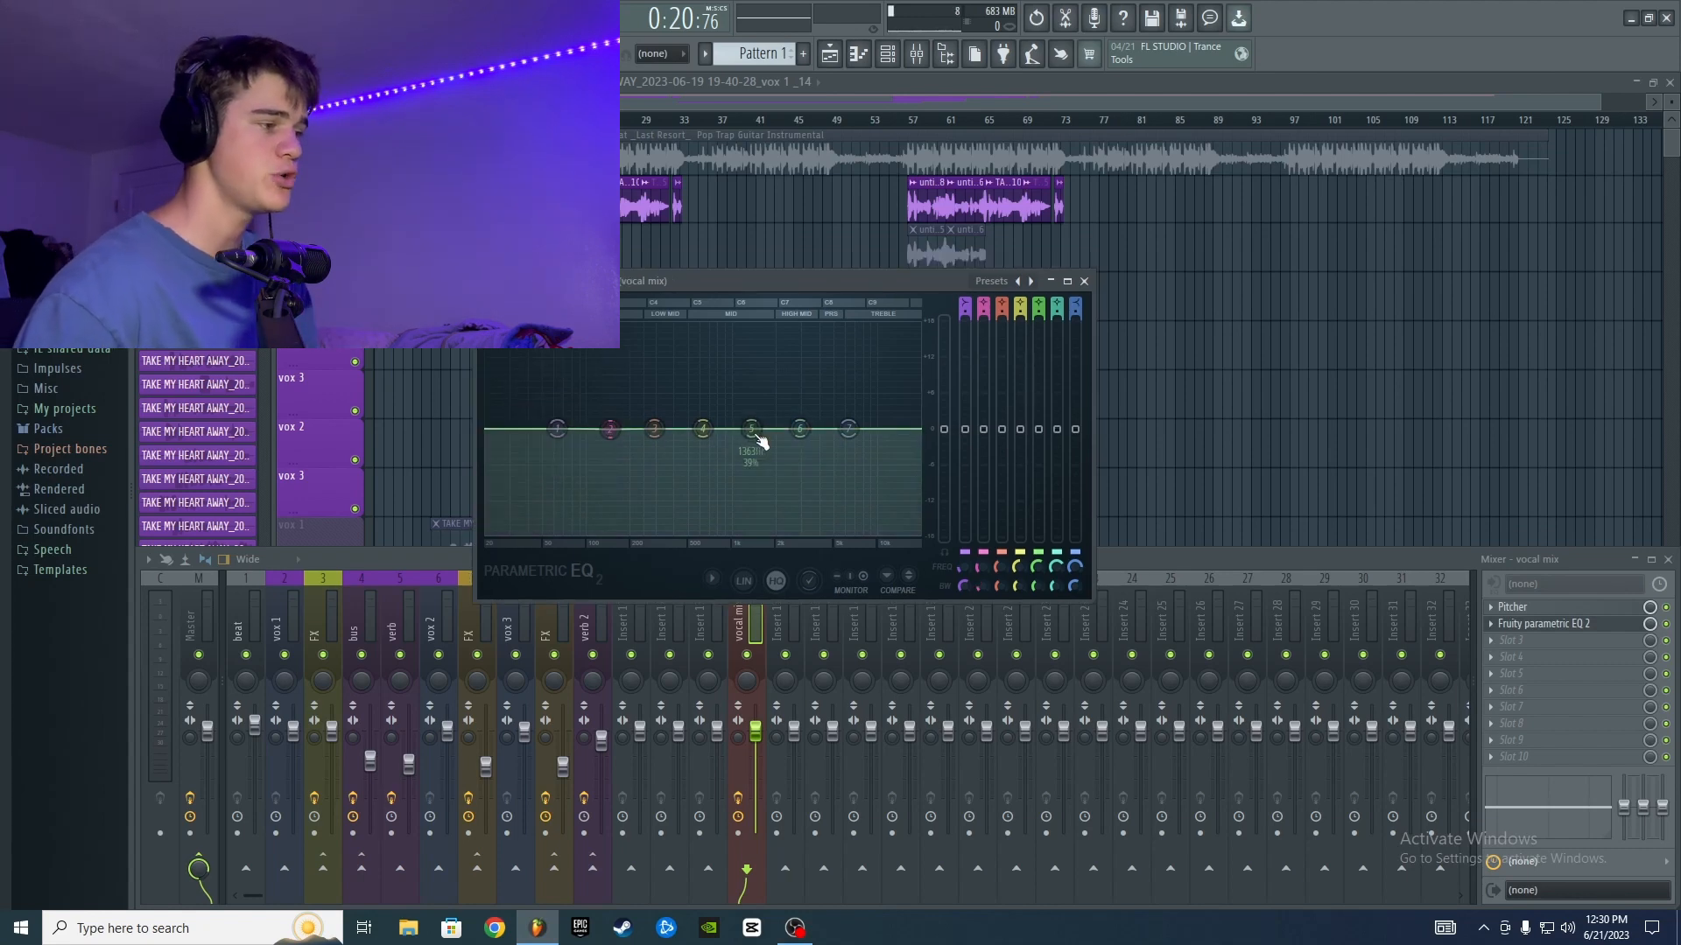
# - Nudge EQ bands 5, 2 and 6 slightly in frequency, keeping the curve practically flat
pyautogui.moveTo(758, 442)
pyautogui.mouseDown()
pyautogui.moveTo(753, 330)
pyautogui.moveTo(743, 471)
pyautogui.moveTo(757, 429)
pyautogui.mouseUp()
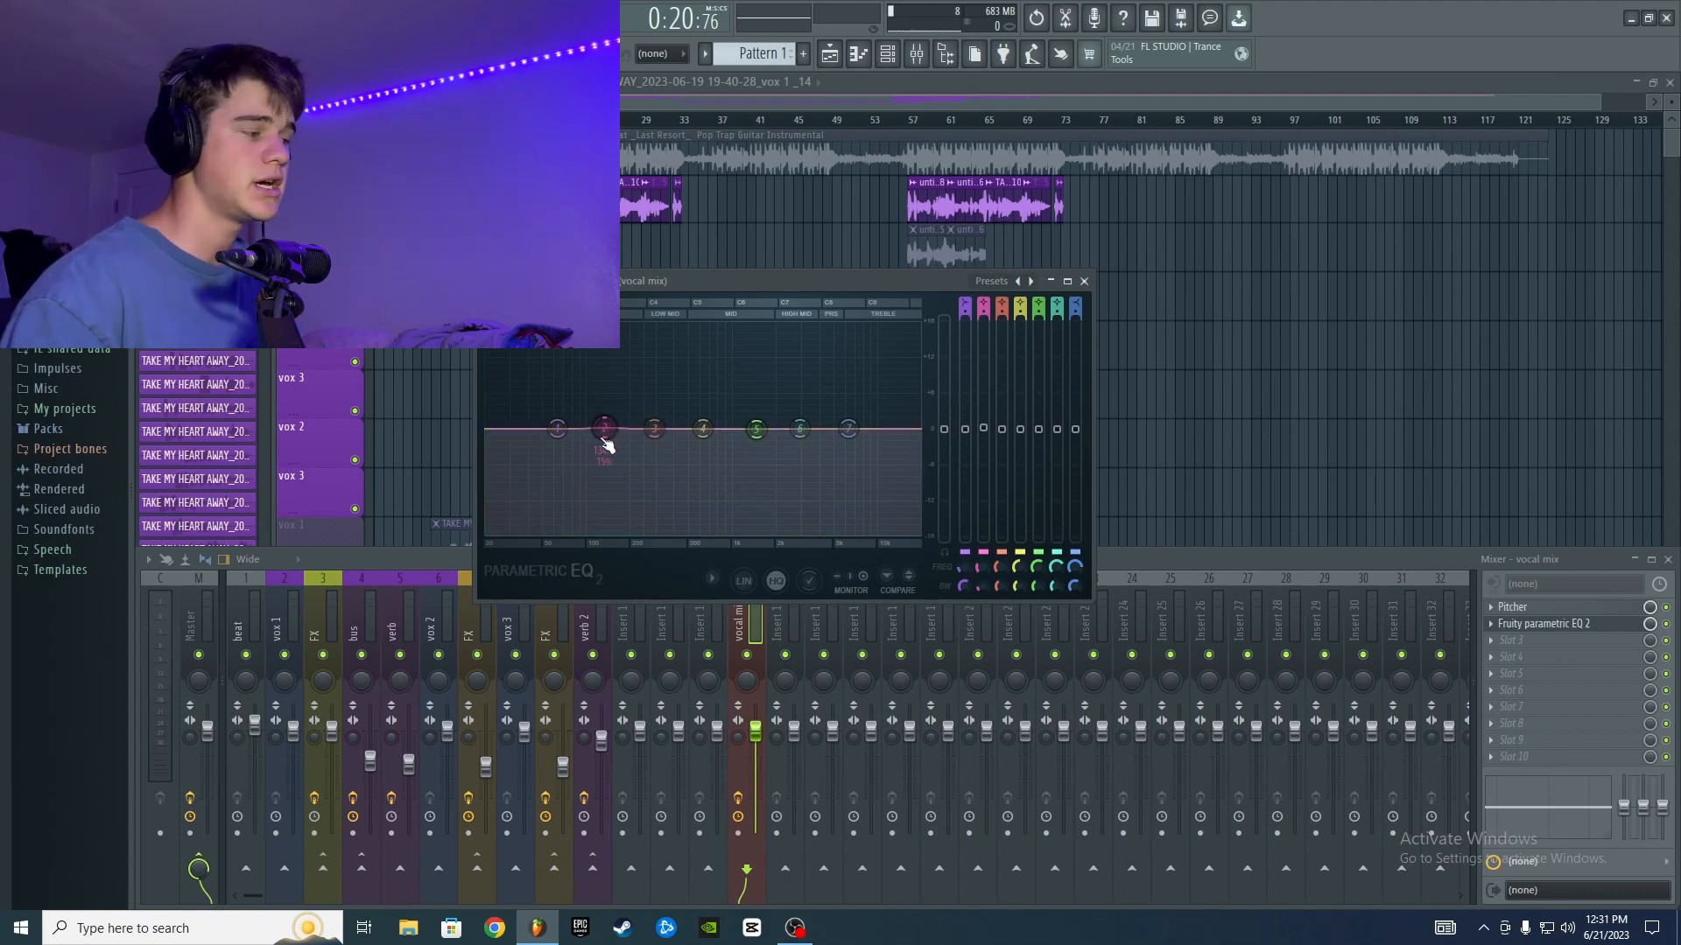
pyautogui.moveTo(605, 447)
pyautogui.mouseDown()
pyautogui.moveTo(565, 363)
pyautogui.moveTo(607, 428)
pyautogui.mouseUp()
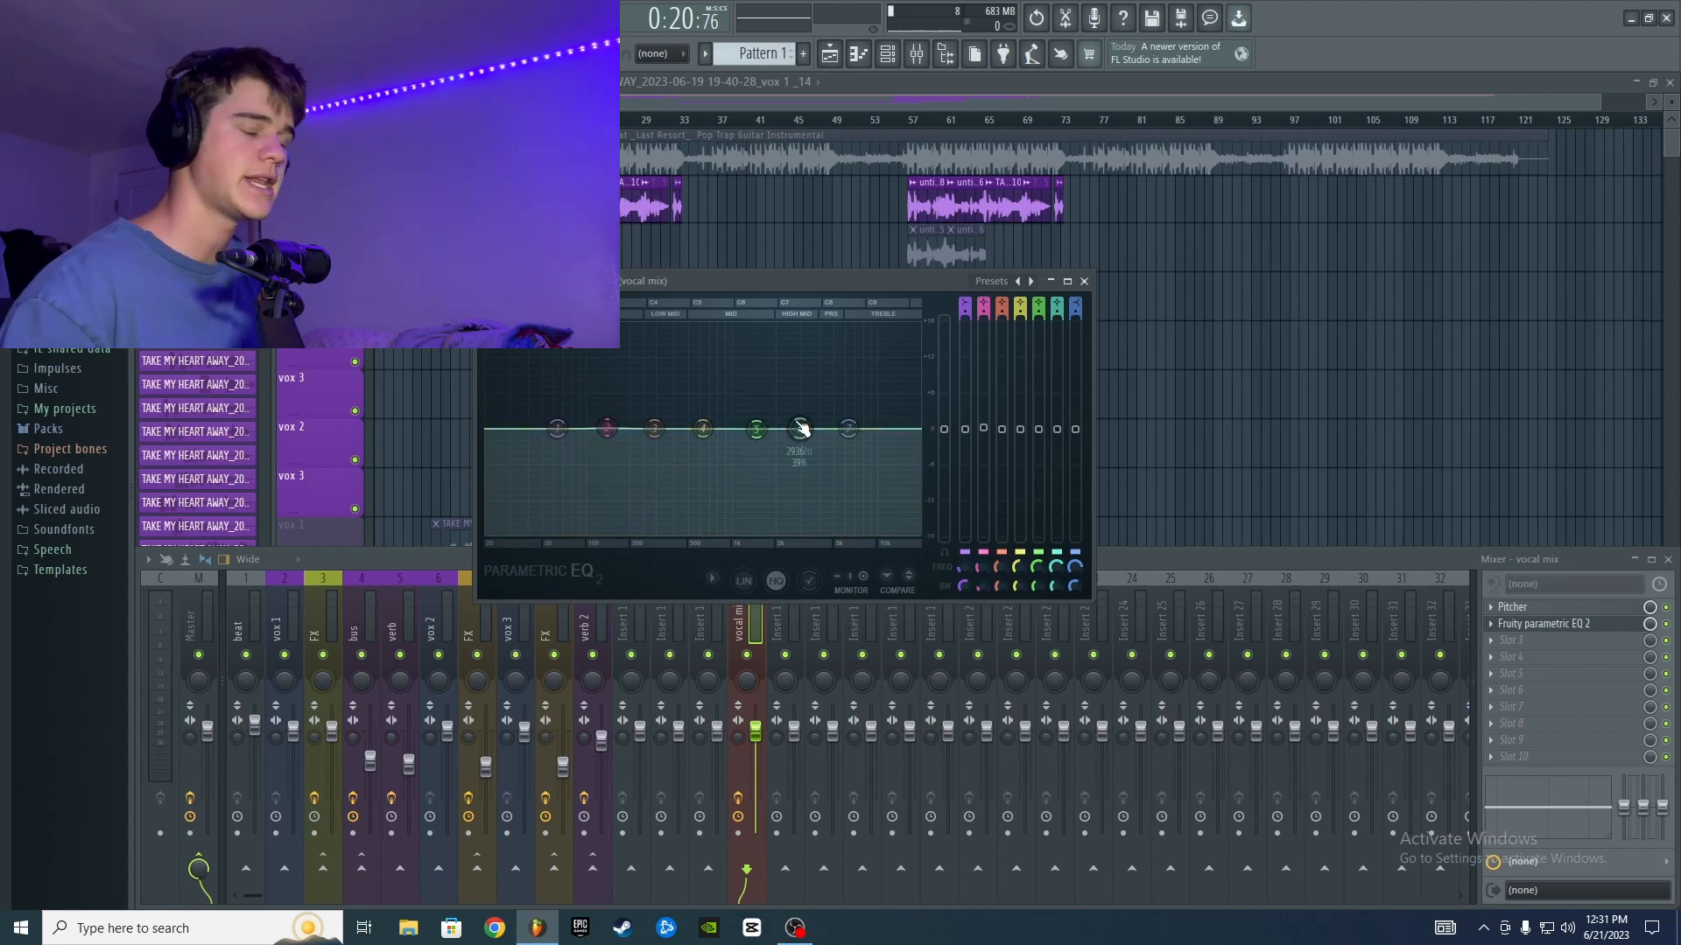
pyautogui.moveTo(801, 428)
pyautogui.mouseDown()
pyautogui.moveTo(803, 325)
pyautogui.moveTo(803, 428)
pyautogui.mouseUp()
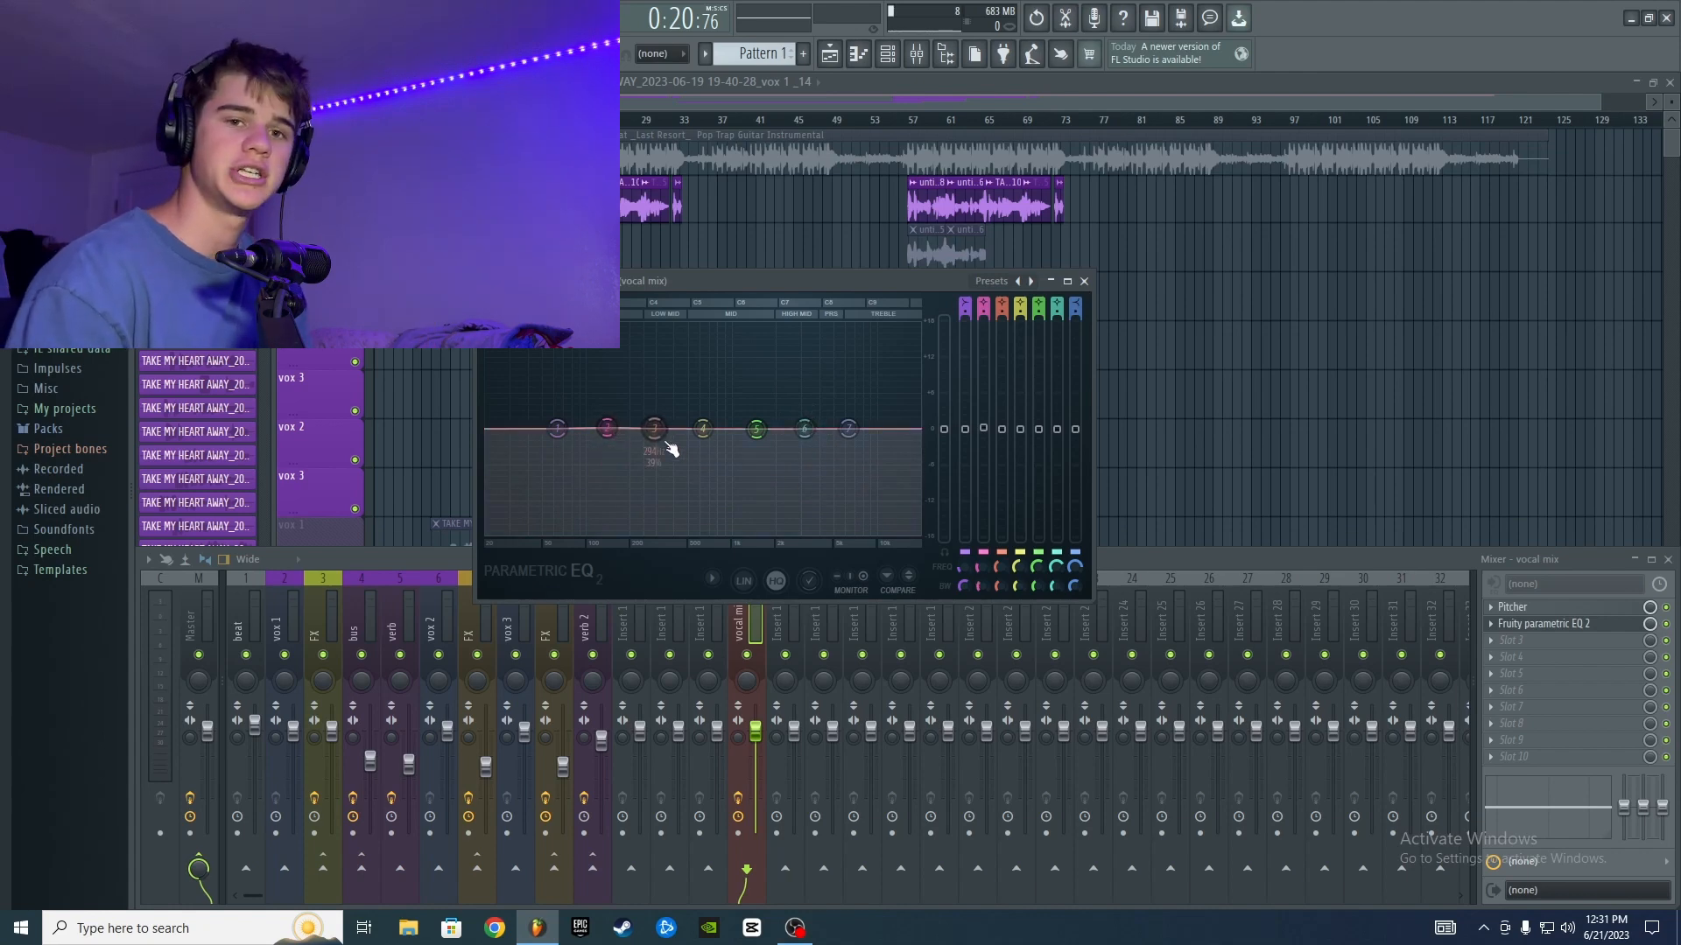
# - Play the vocal and examine its frequency spectrum in the EQ
pyautogui.moveTo(604, 281); pyautogui.dragTo(617, 327)
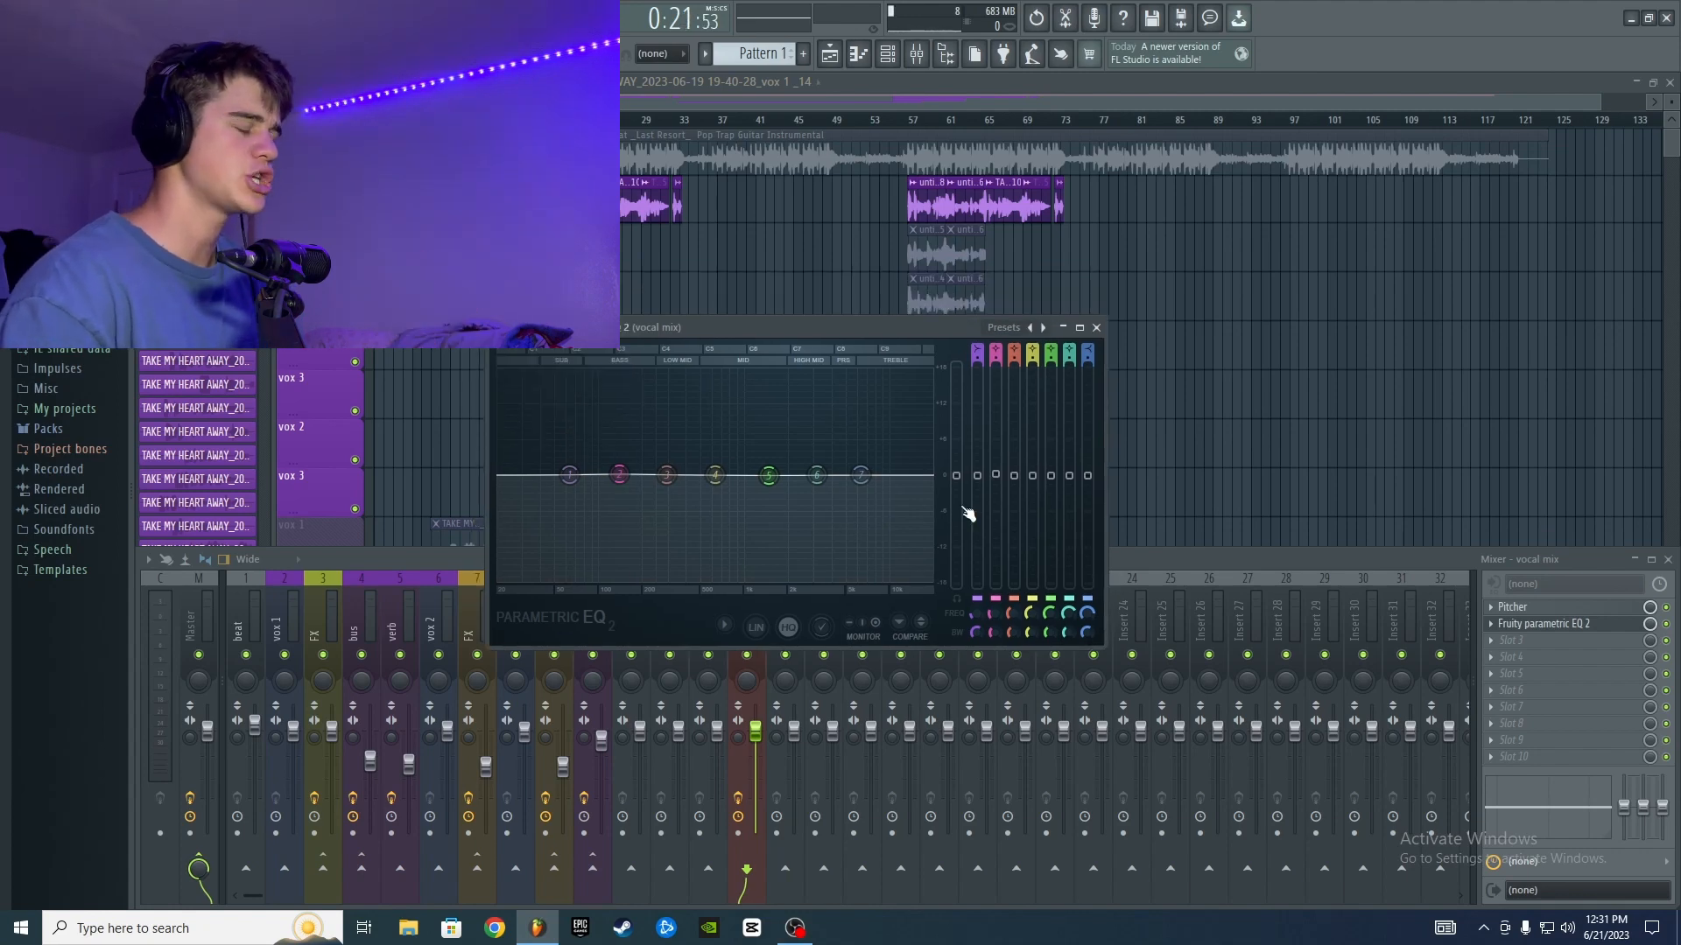
pyautogui.press('space')
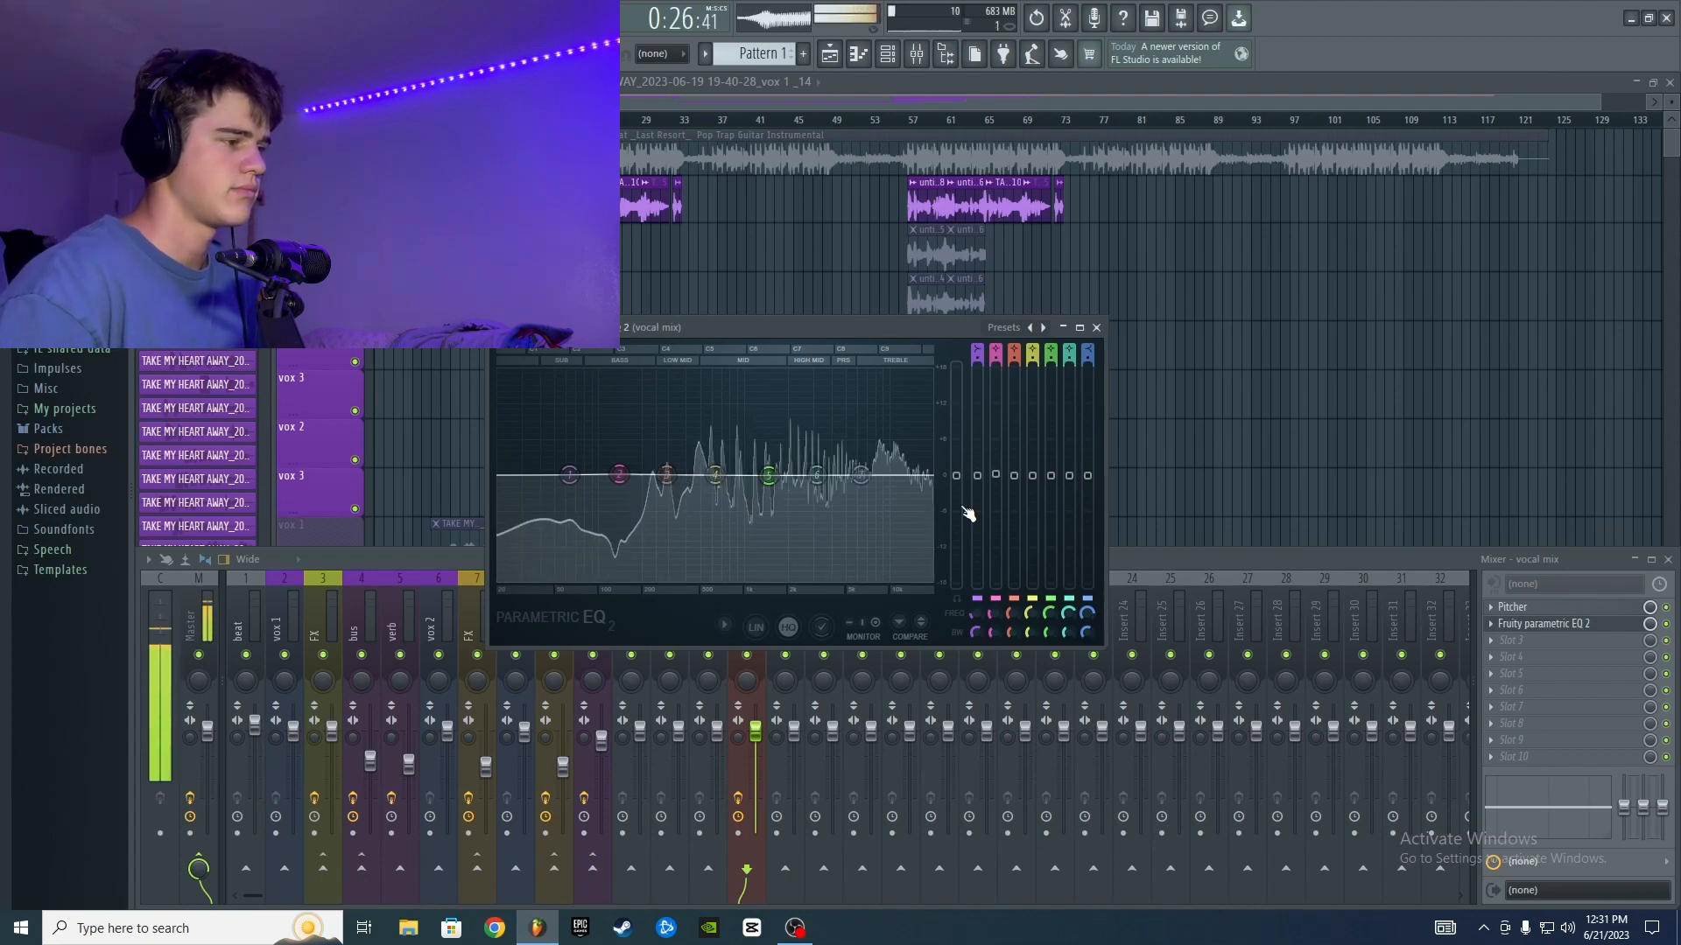
pyautogui.press('space')
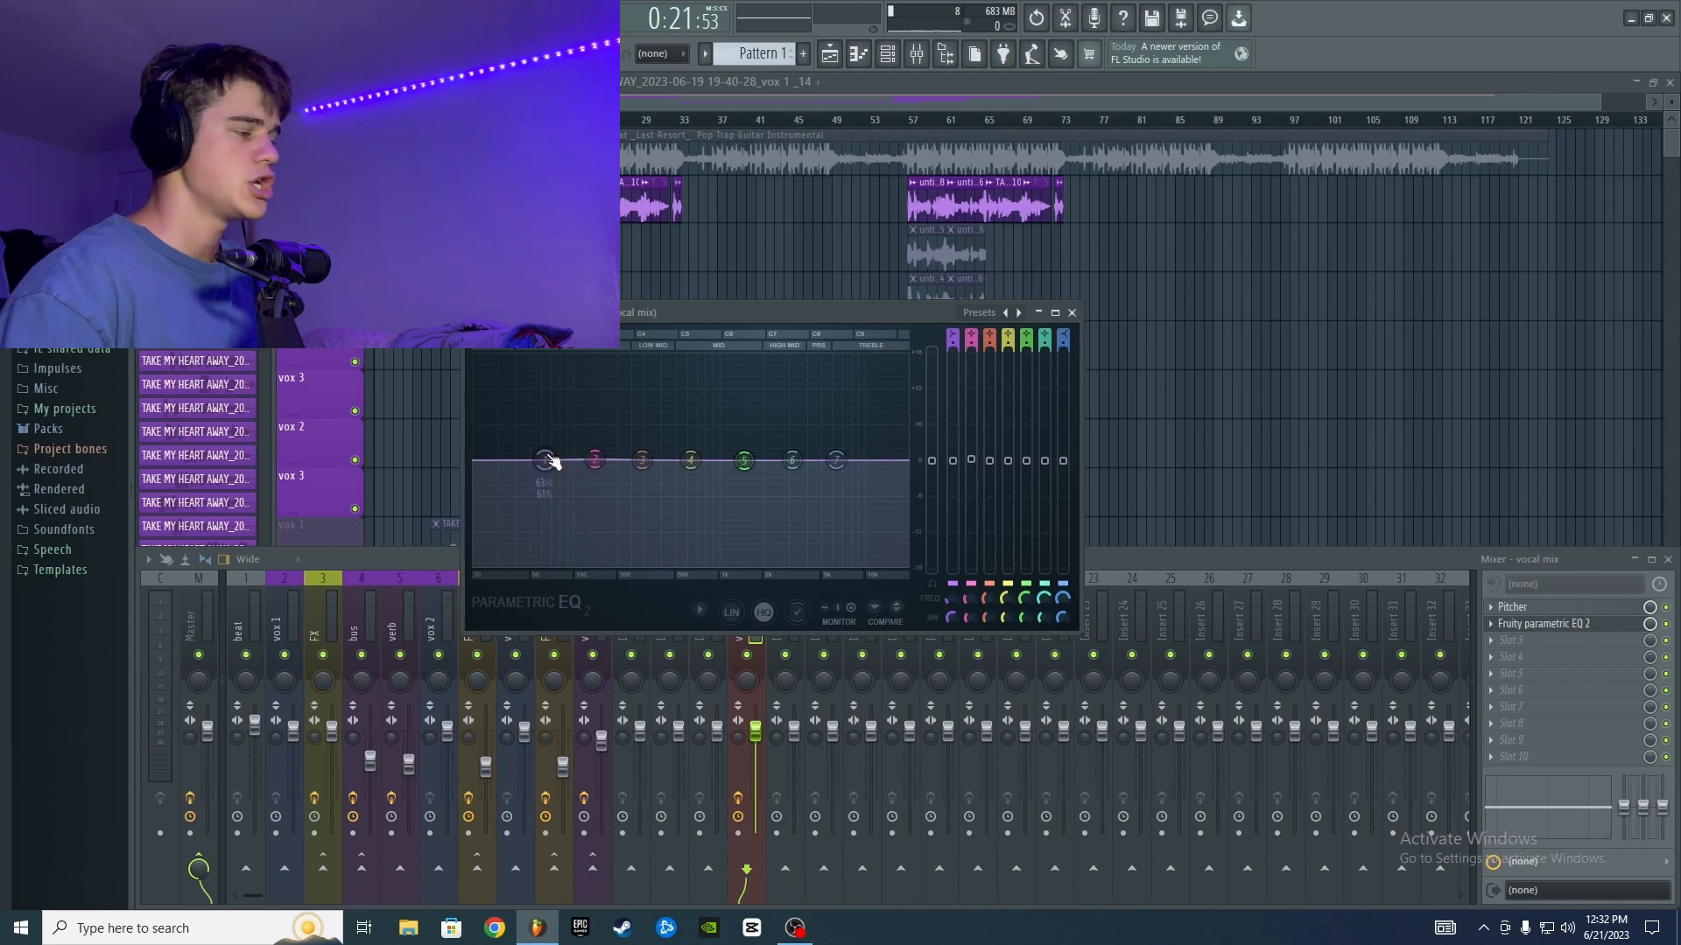
# - Change EQ band 1 to a high pass filter and raise its cutoff to just above 100 Hz
pyautogui.scroll(1, 550, 464)
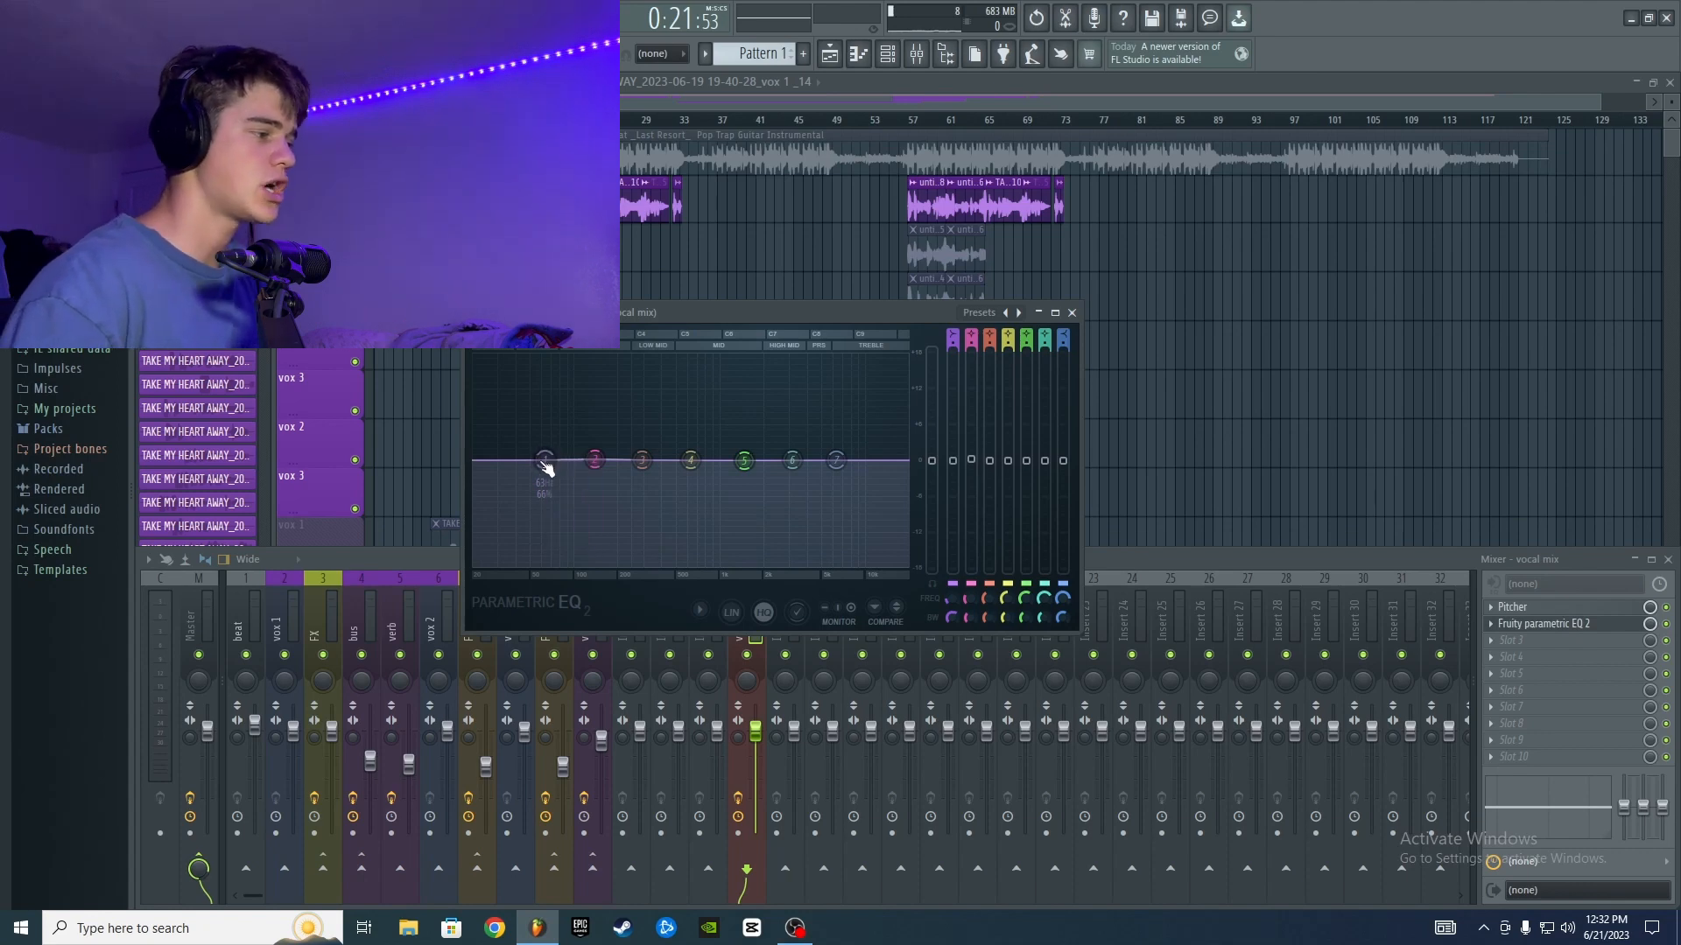
pyautogui.rightClick(544, 464)
pyautogui.moveTo(579, 507)
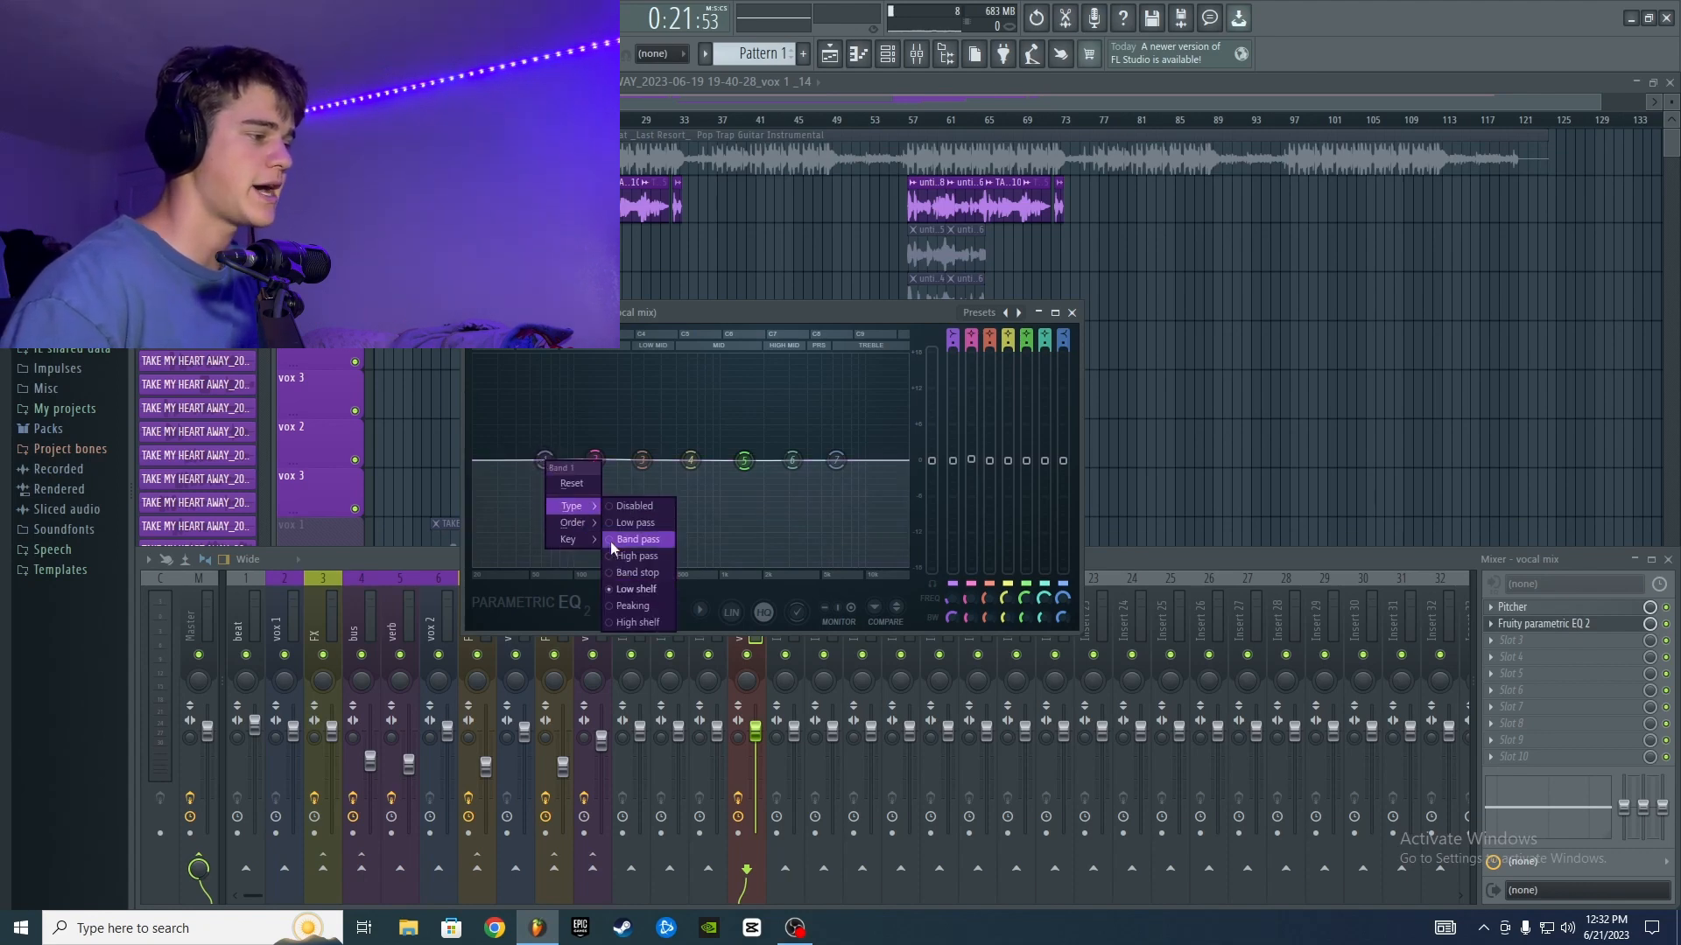
pyautogui.click(623, 556)
pyautogui.rightClick(544, 461)
pyautogui.moveTo(545, 461); pyautogui.dragTo(579, 465)
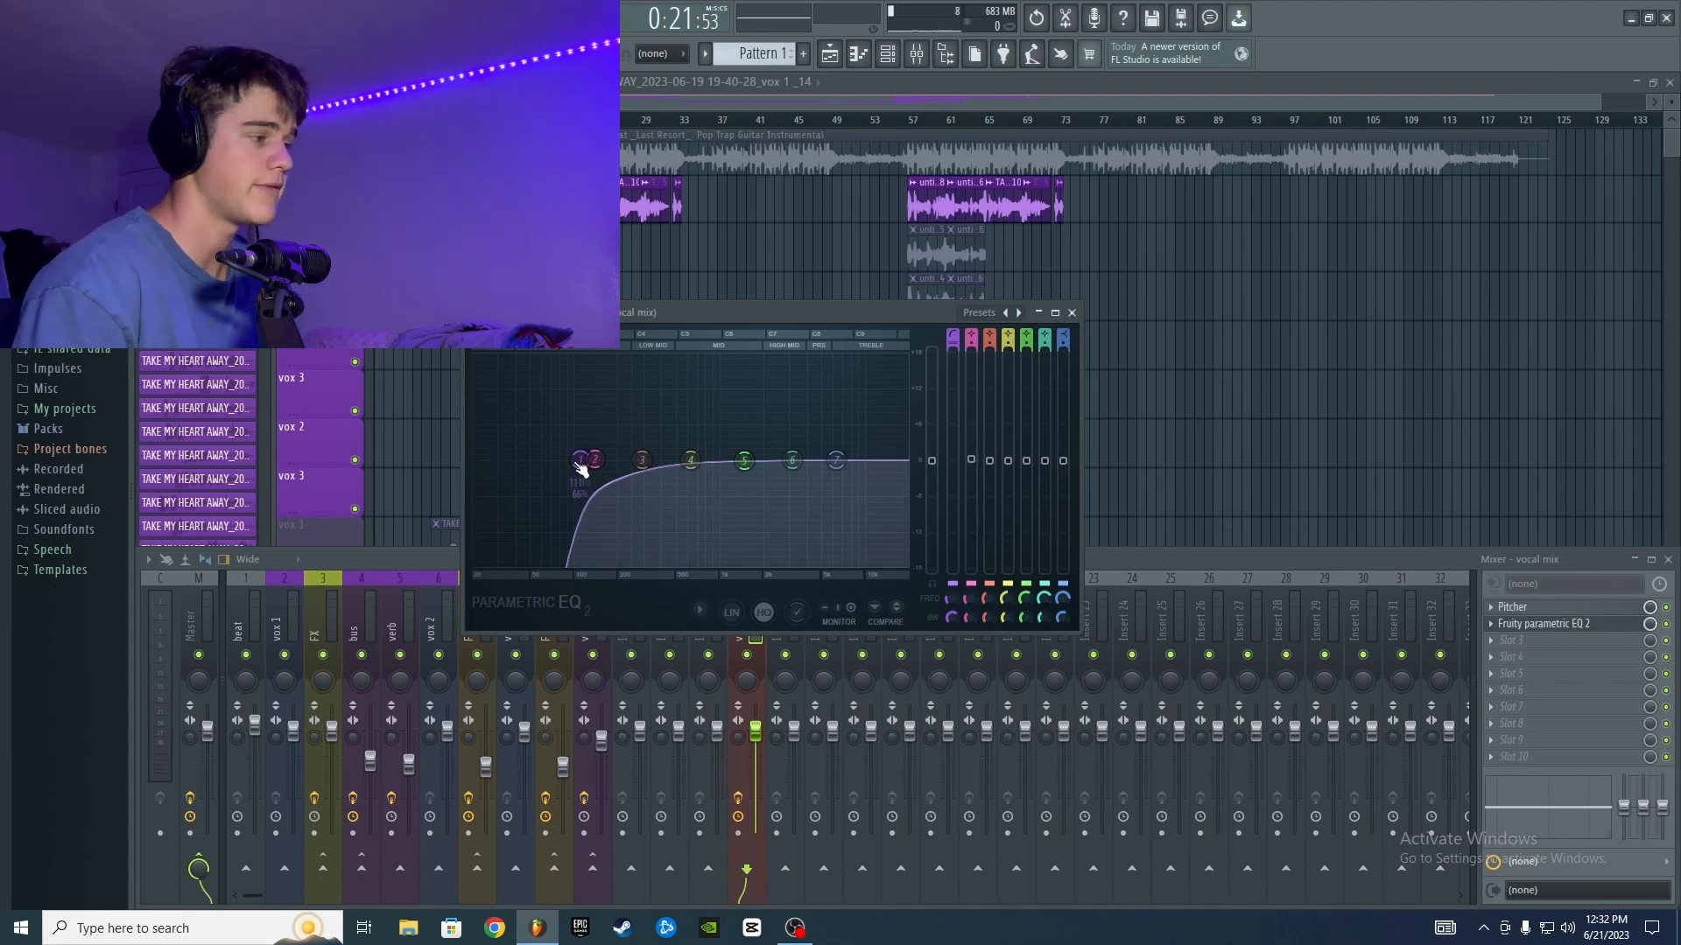
pyautogui.moveTo(580, 469)
pyautogui.mouseDown()
pyautogui.moveTo(633, 464)
pyautogui.moveTo(583, 478)
pyautogui.mouseUp()
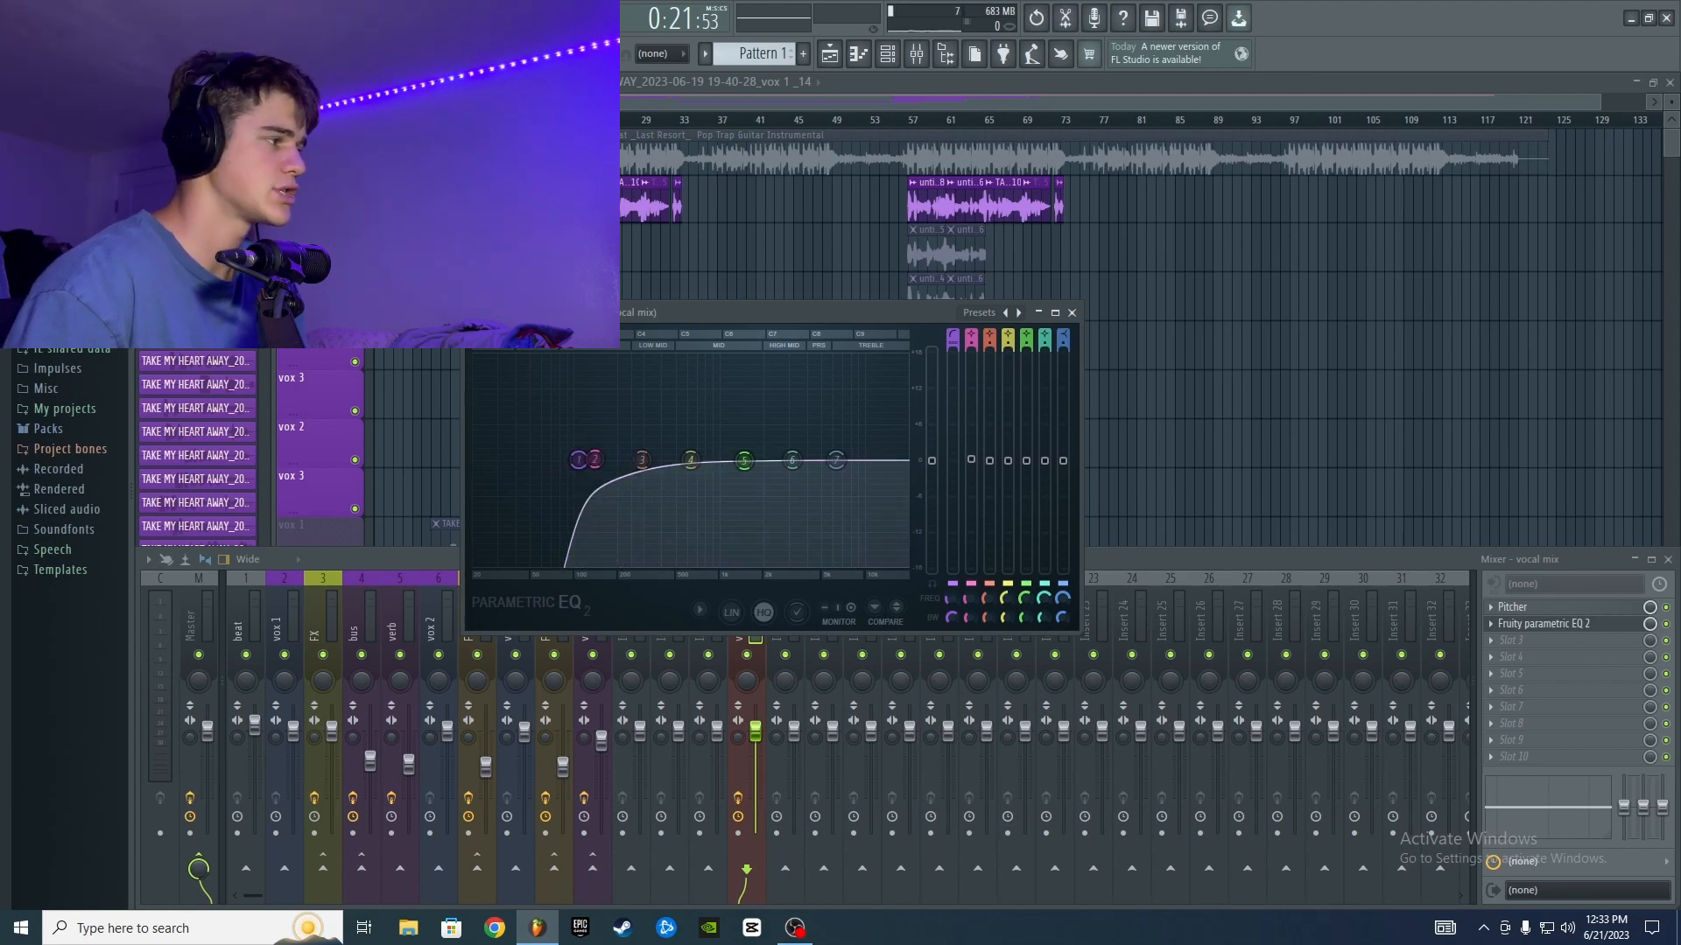
# - Unmute the beat and play it together with the high-passed vocal
pyautogui.click(355, 165)
pyautogui.click(889, 58)
pyautogui.press('space')
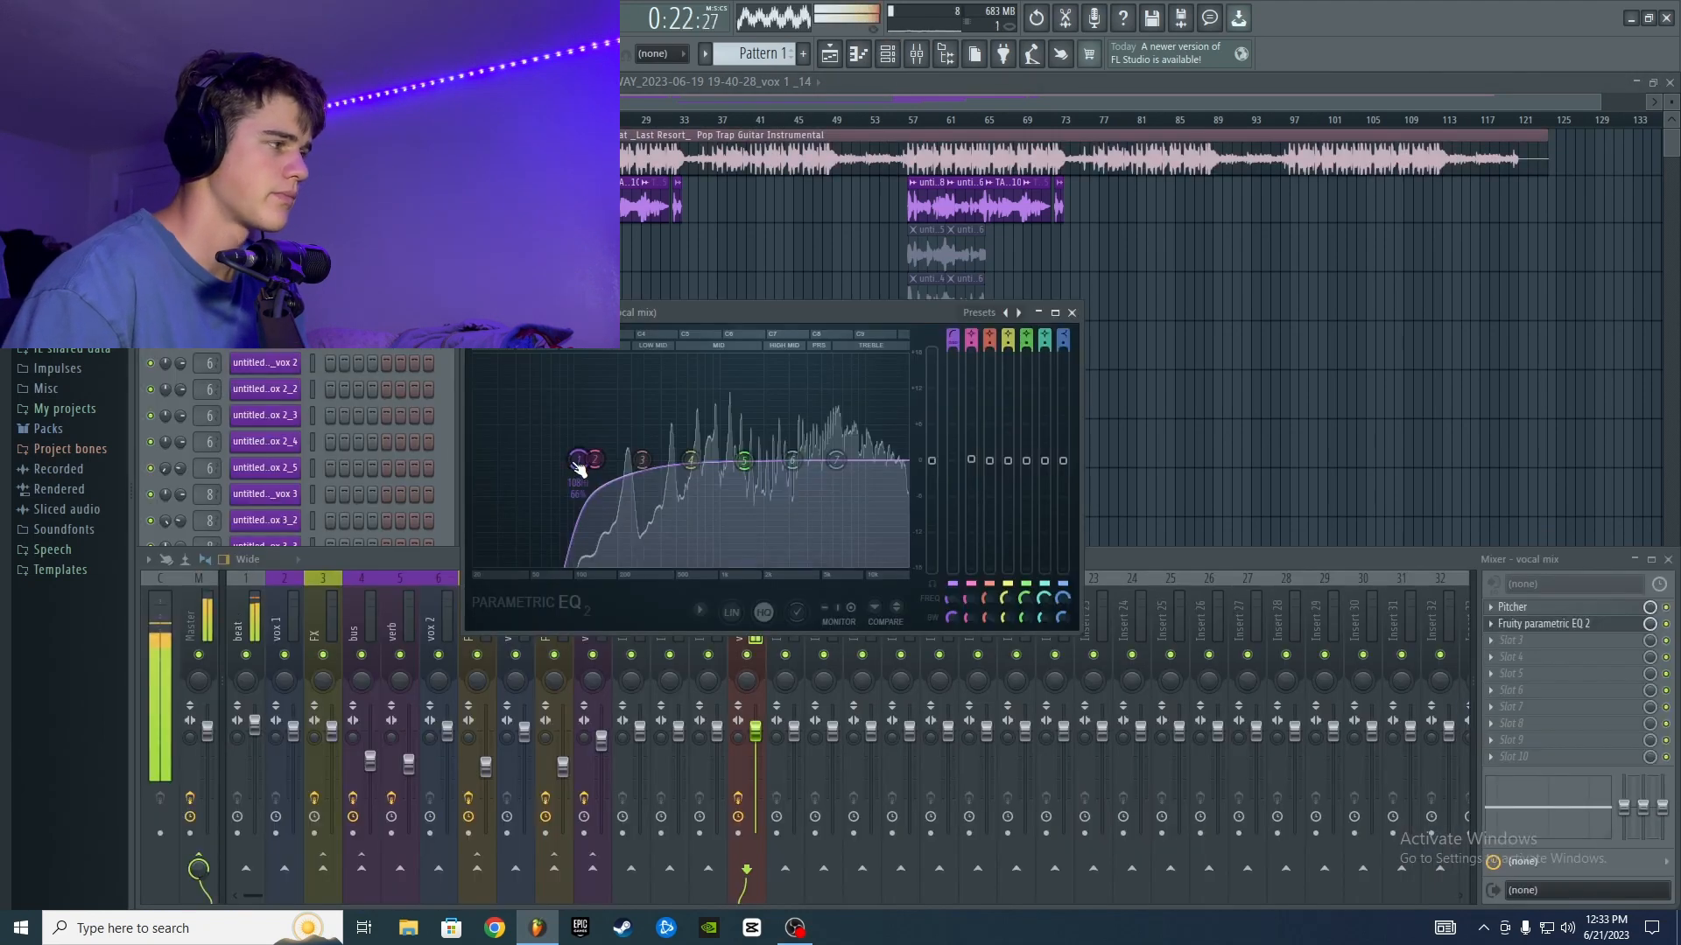
# - Sweep the band 1 high-pass cutoff up well past 700 Hz and back while auditioning the vocal, settling at 179 Hz
pyautogui.moveTo(579, 466); pyautogui.dragTo(697, 460)
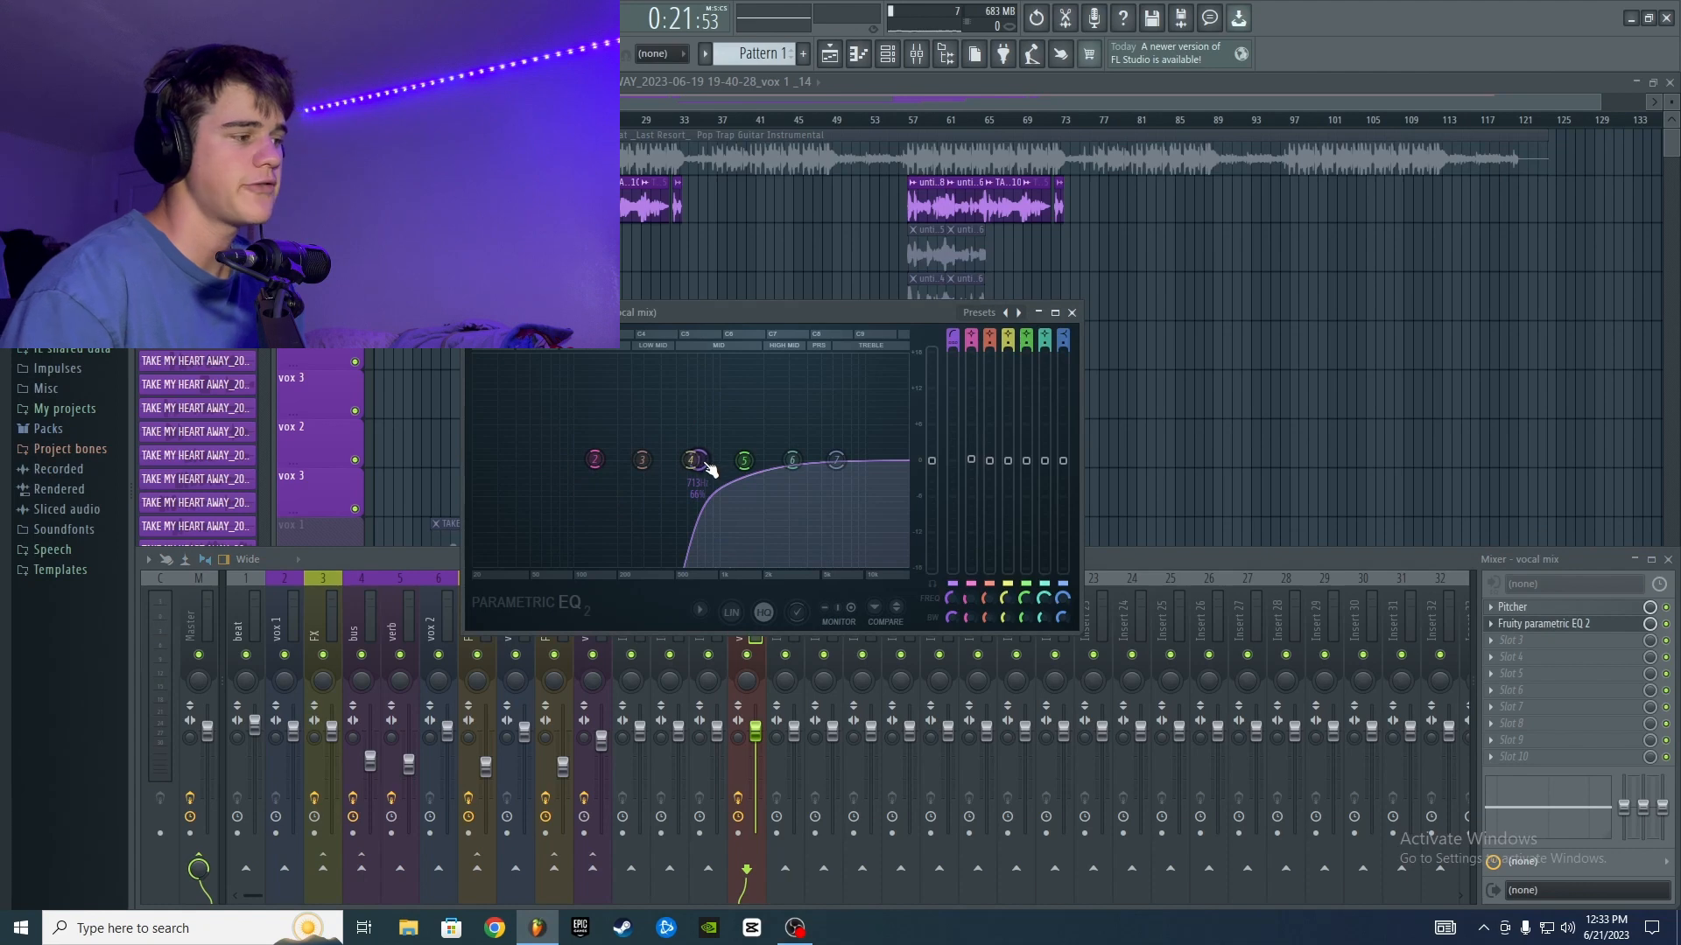
pyautogui.moveTo(705, 463); pyautogui.dragTo(758, 459)
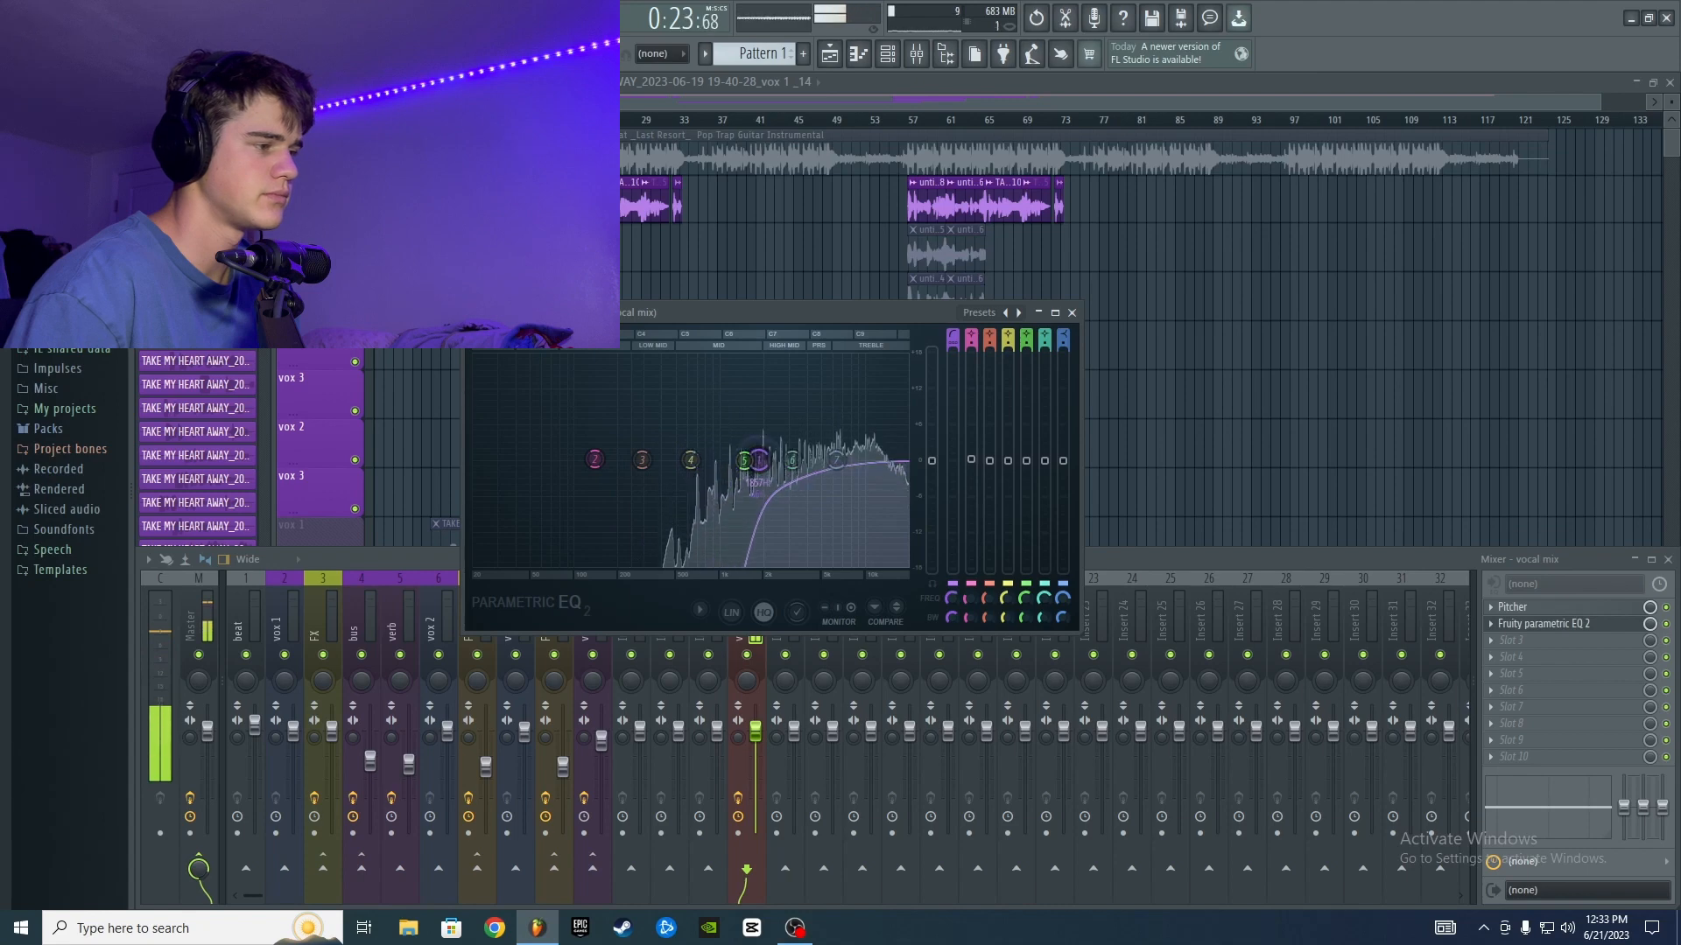
pyautogui.moveTo(759, 460); pyautogui.dragTo(610, 459)
pyautogui.press('space')
pyautogui.press('space')
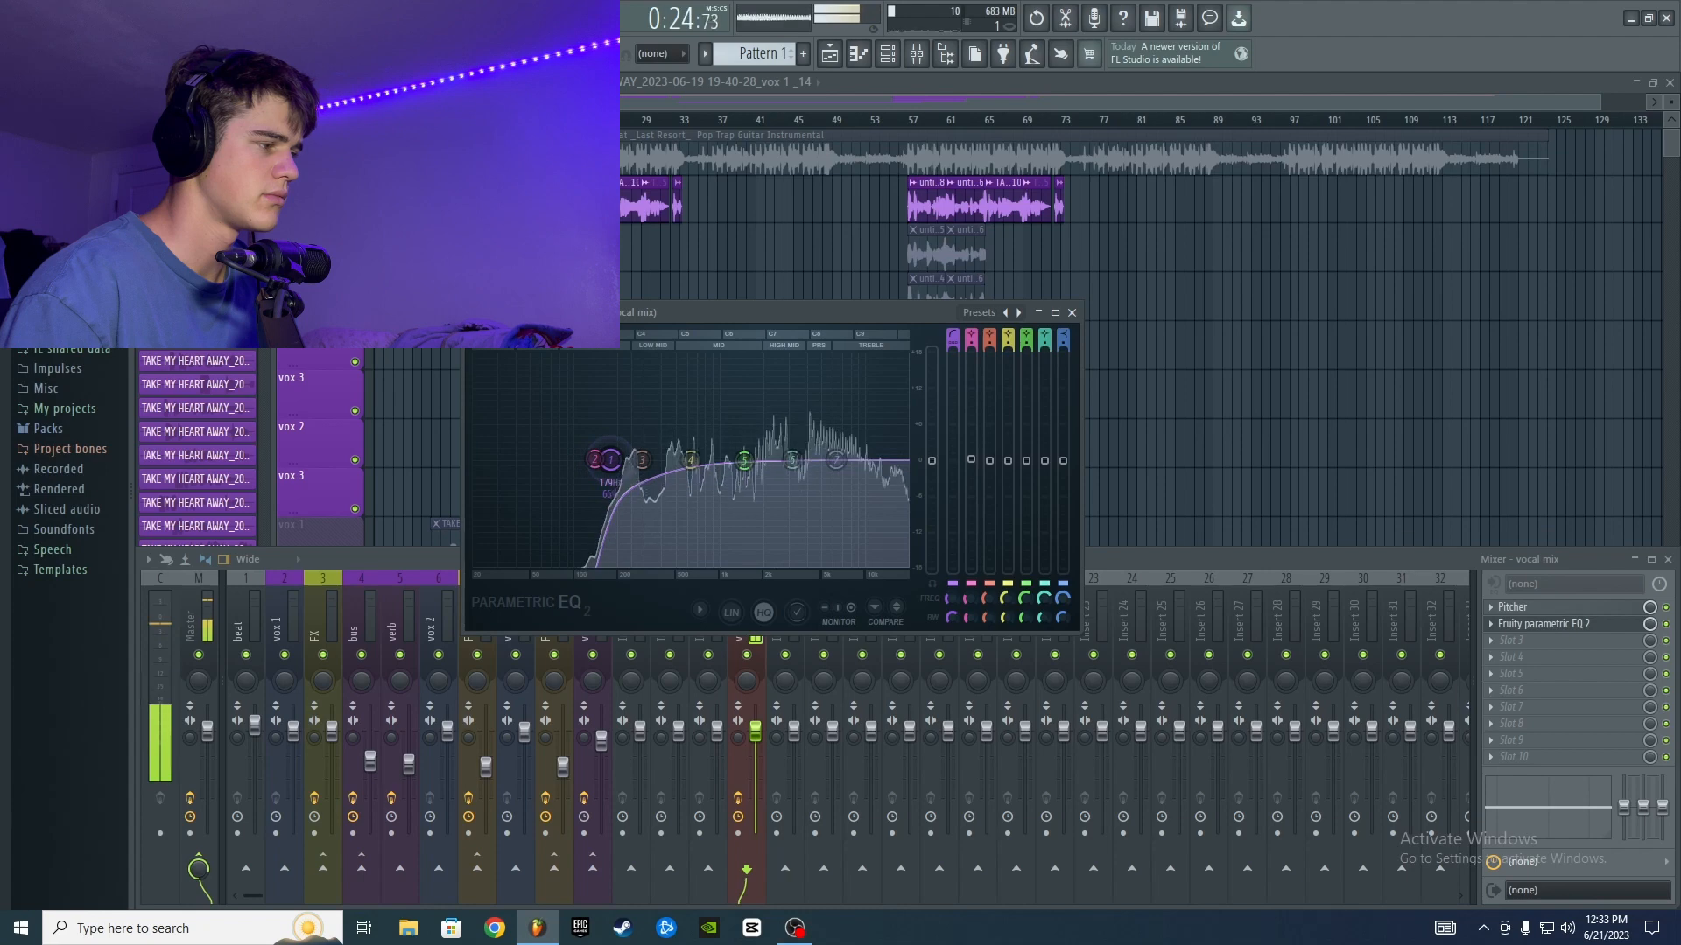
pyautogui.press('space')
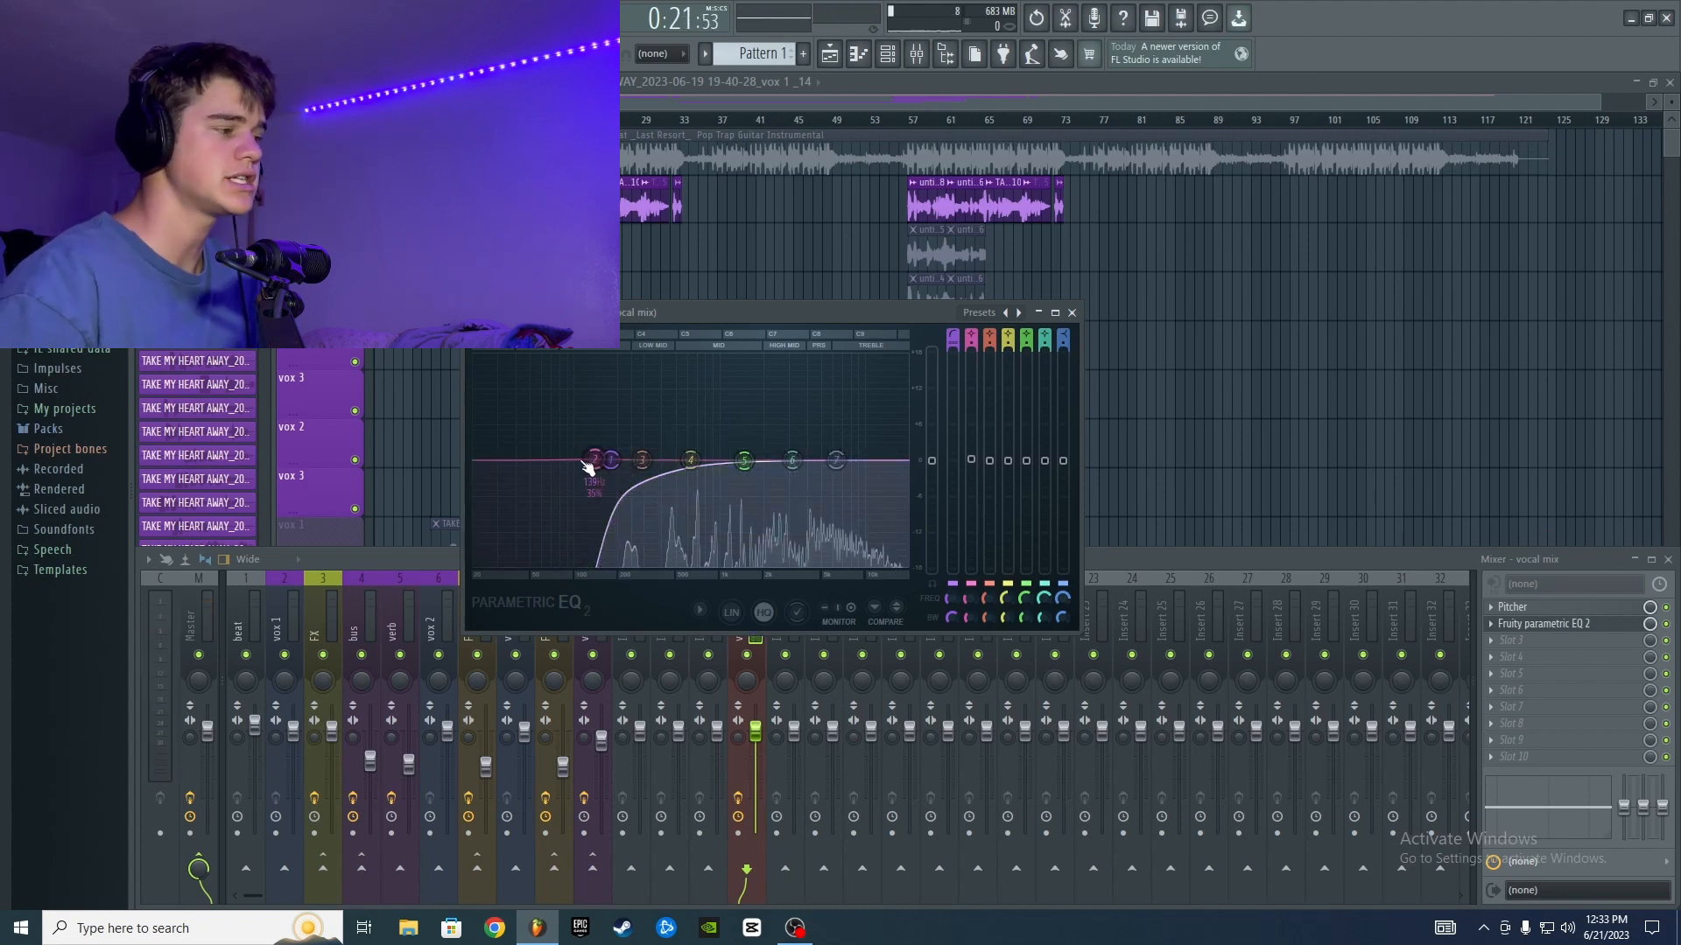
# - Shift EQ band 2 up in frequency to just beside the band 1 high-pass cutoff
pyautogui.moveTo(592, 461); pyautogui.dragTo(603, 462)
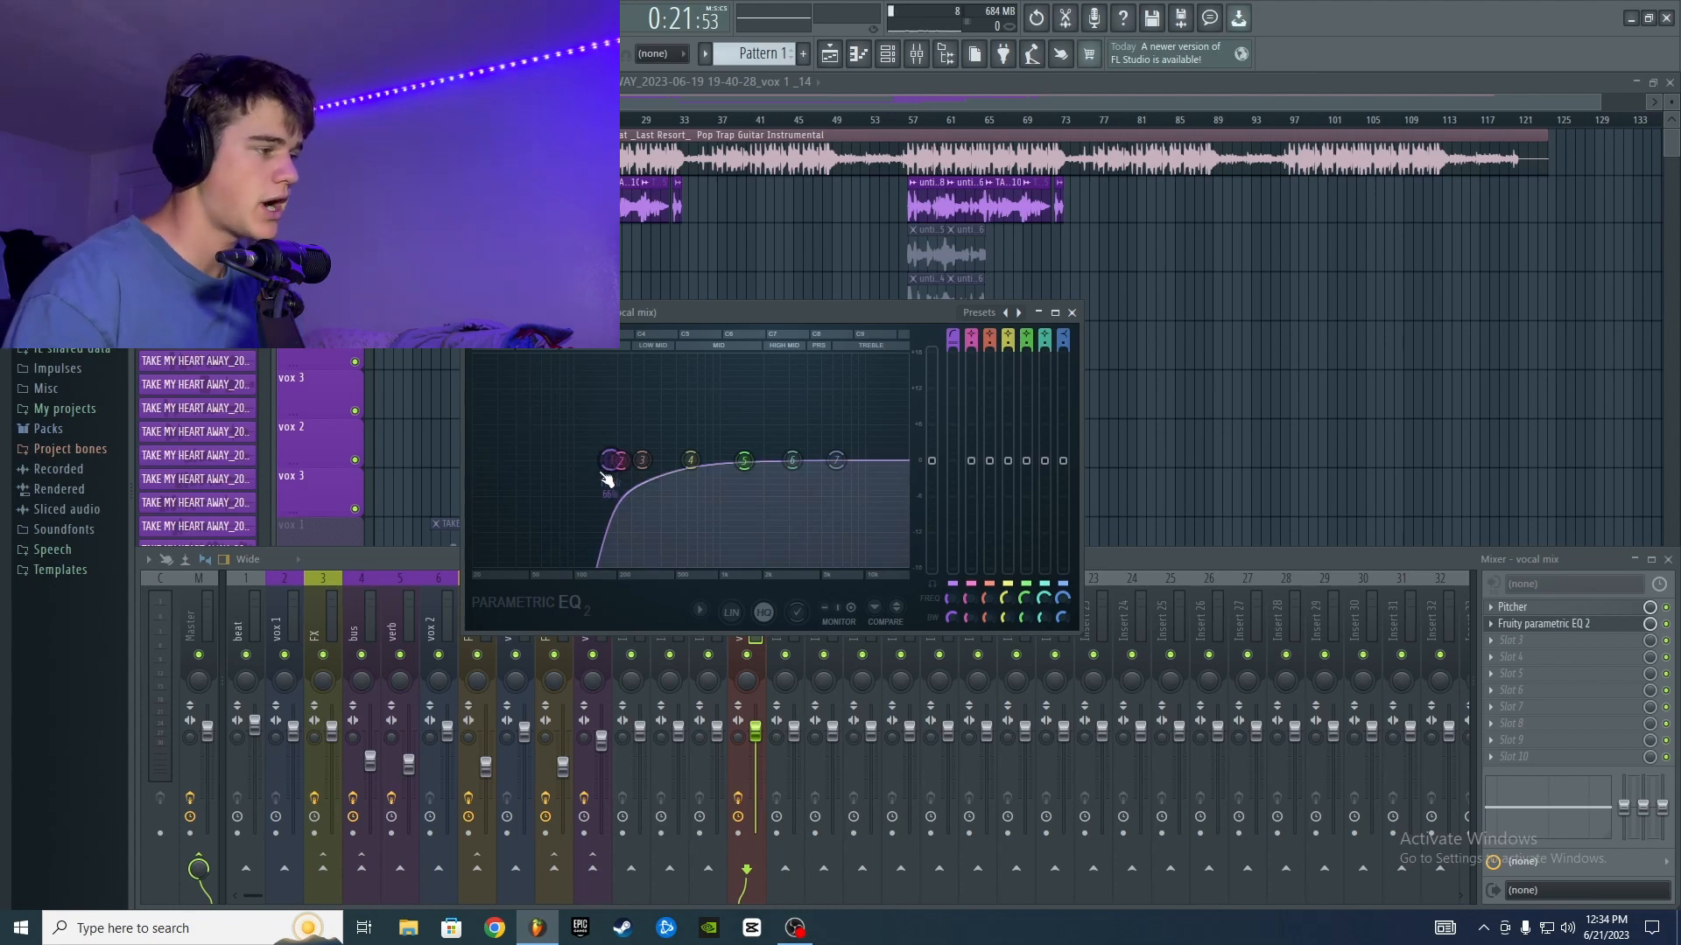
# - Move EQ band 2 just above the high-pass cutoff, boost it slightly and narrow it while auditioning the vocal
pyautogui.moveTo(611, 474)
pyautogui.mouseDown()
pyautogui.moveTo(583, 473)
pyautogui.moveTo(610, 462)
pyautogui.mouseUp()
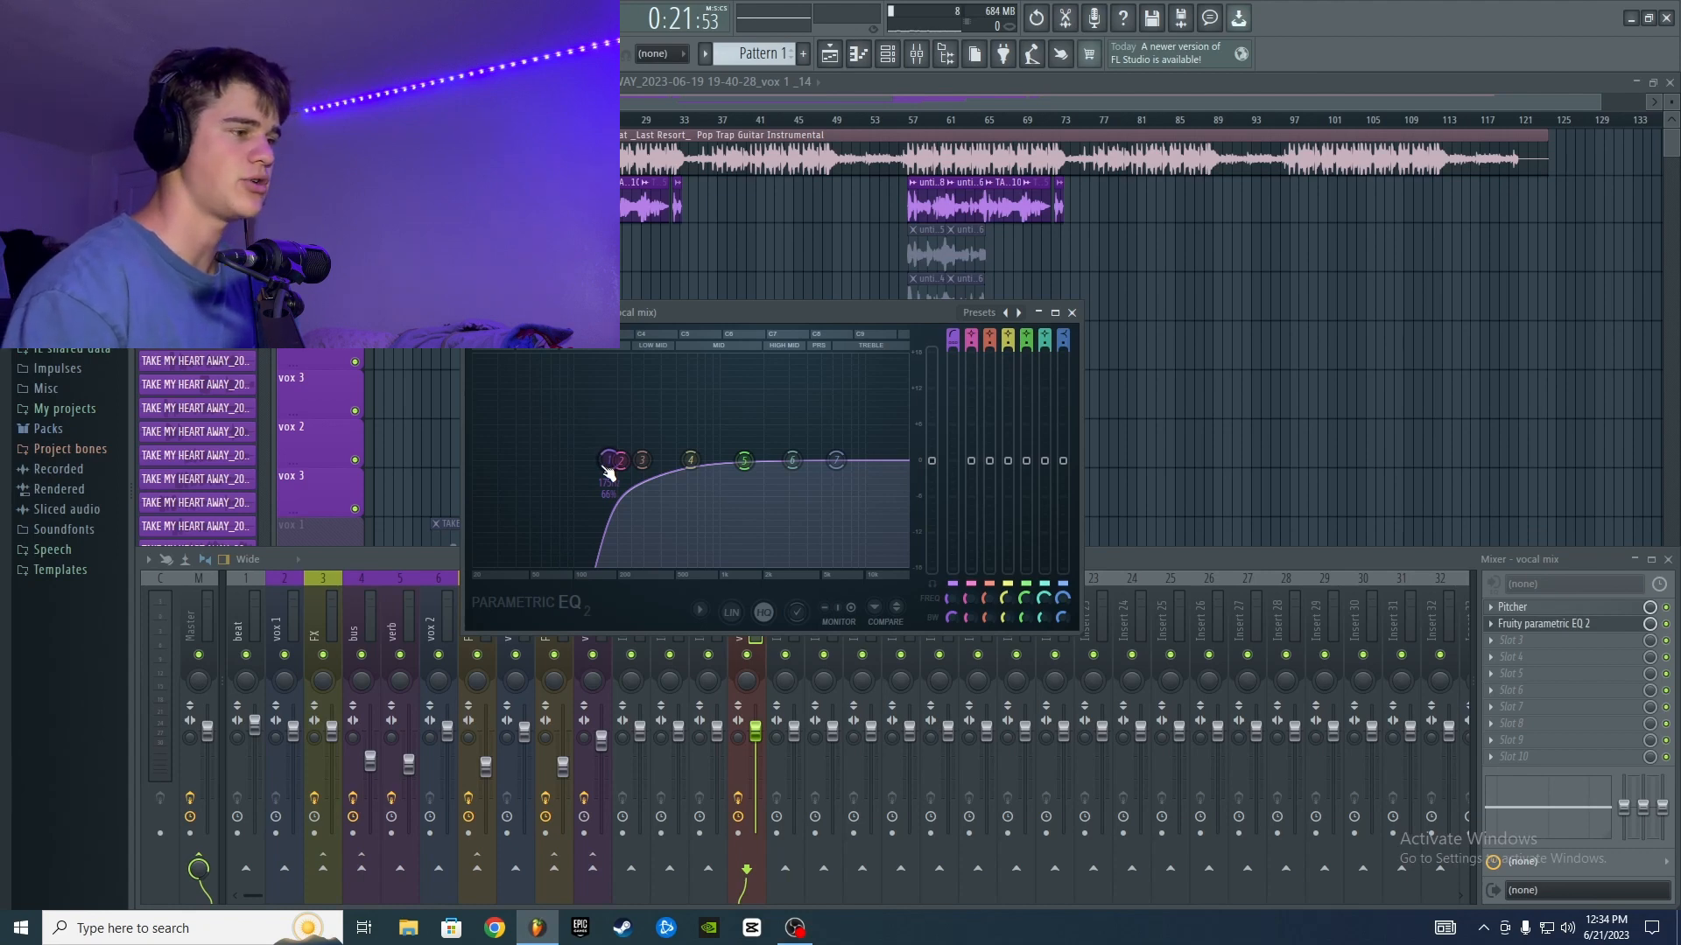
pyautogui.moveTo(608, 472); pyautogui.dragTo(624, 473)
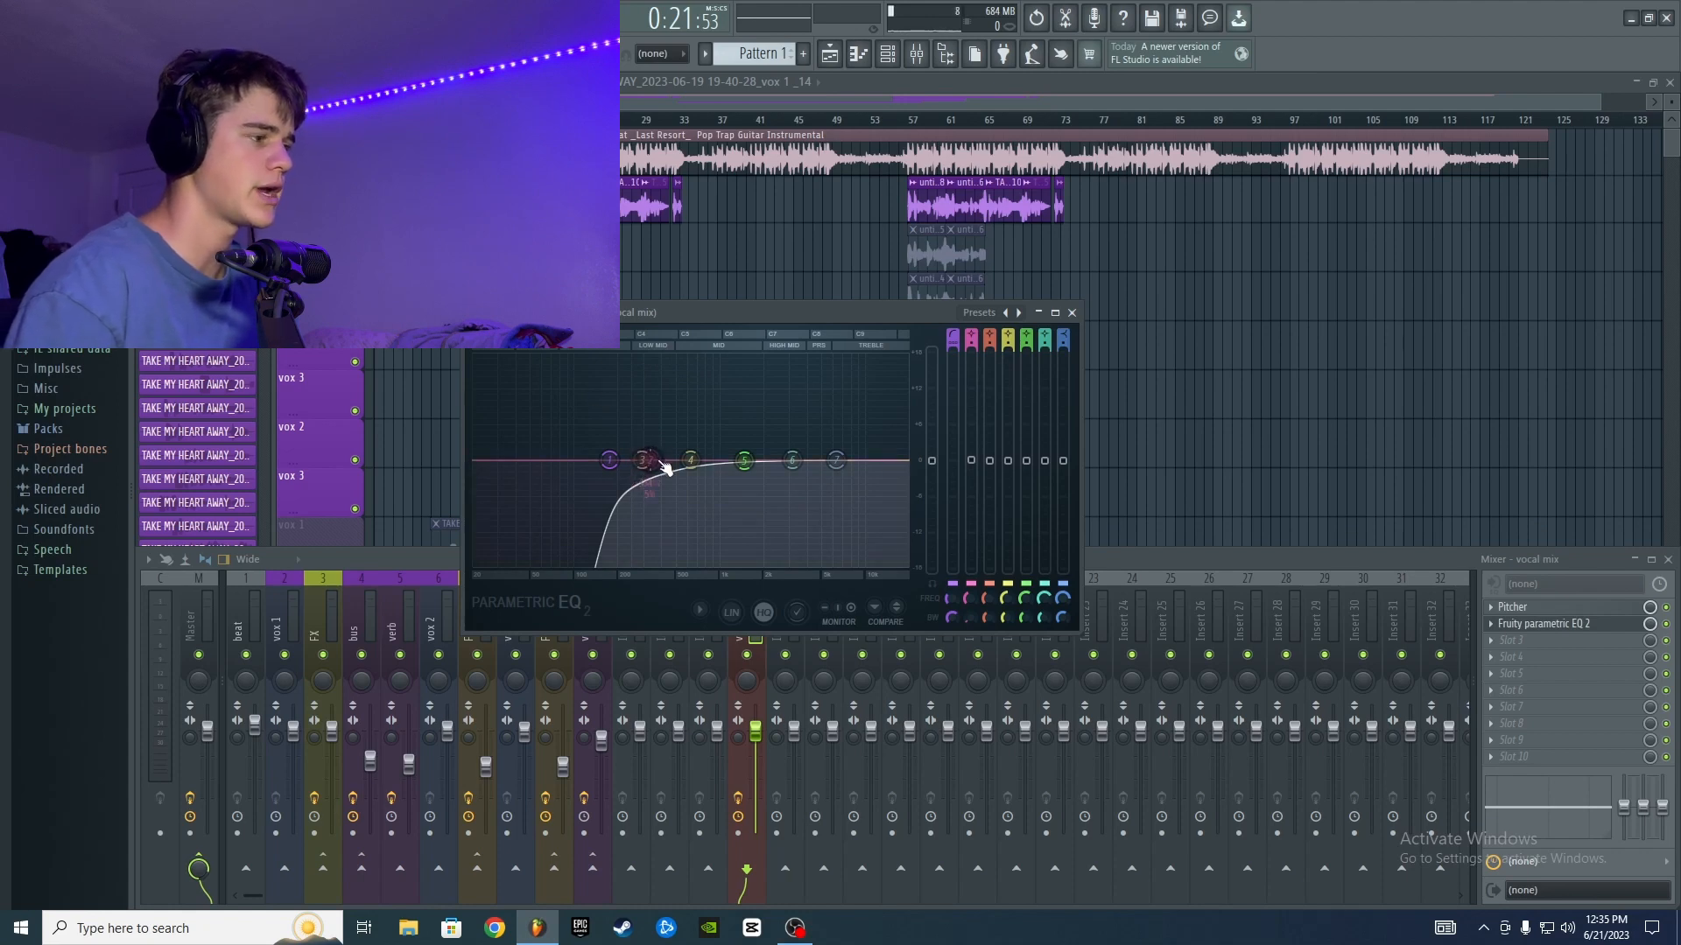
pyautogui.press('space')
pyautogui.moveTo(665, 468); pyautogui.dragTo(658, 457)
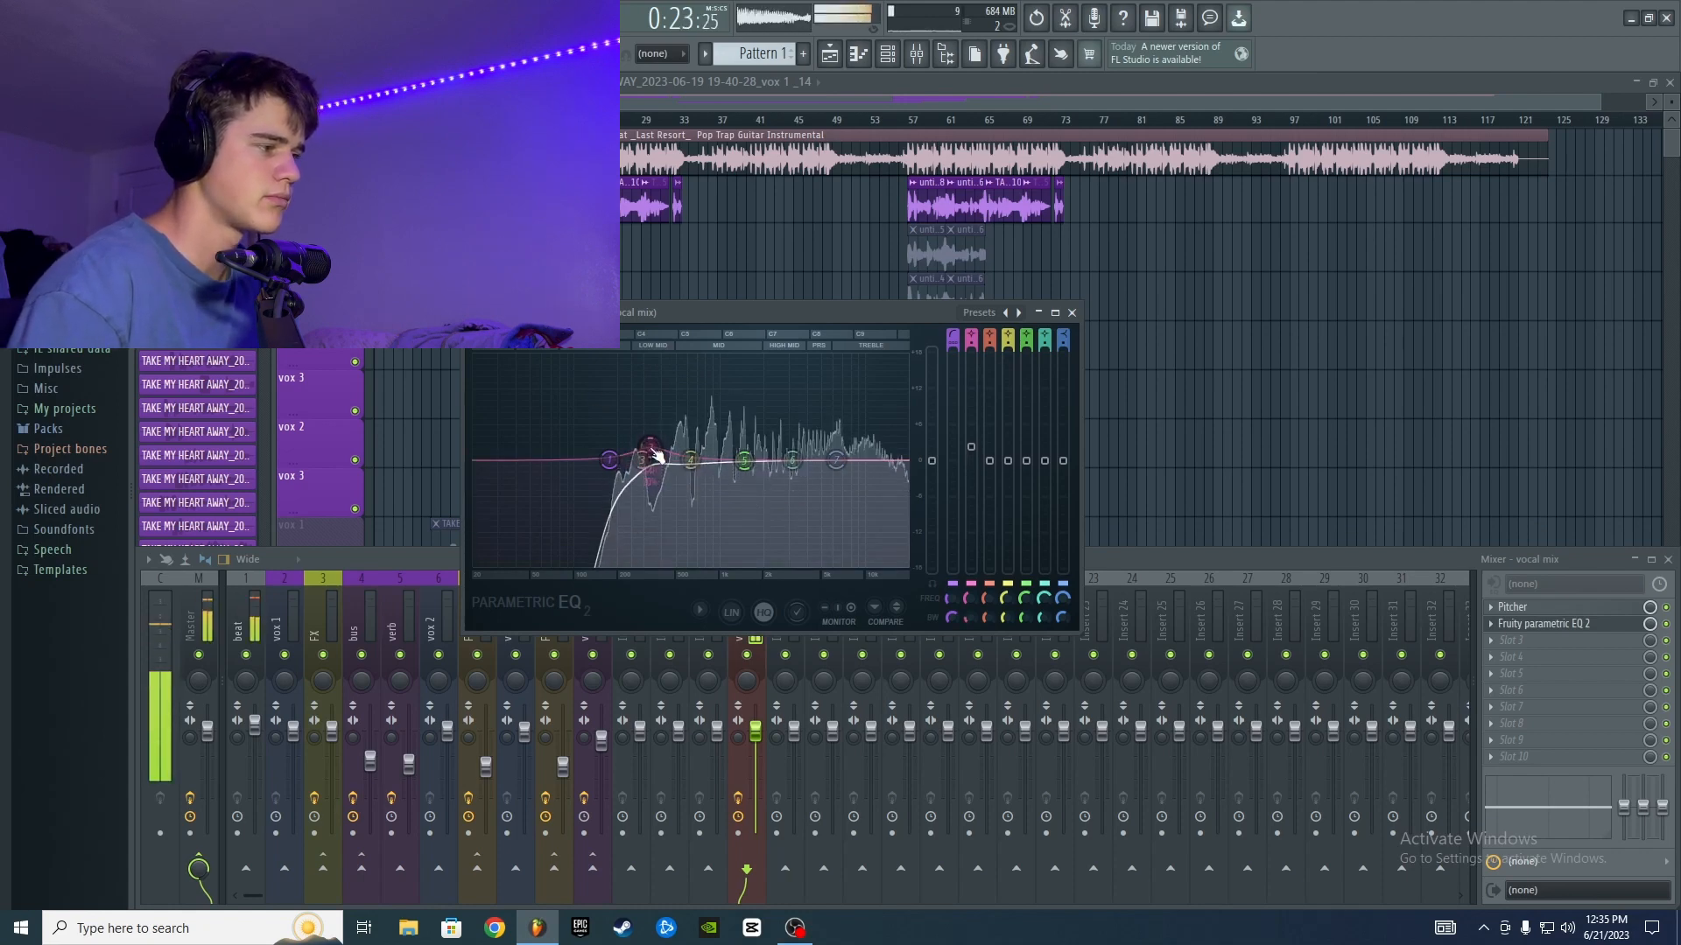
pyautogui.scroll(-5, 652, 449)
pyautogui.moveTo(651, 448); pyautogui.dragTo(653, 452)
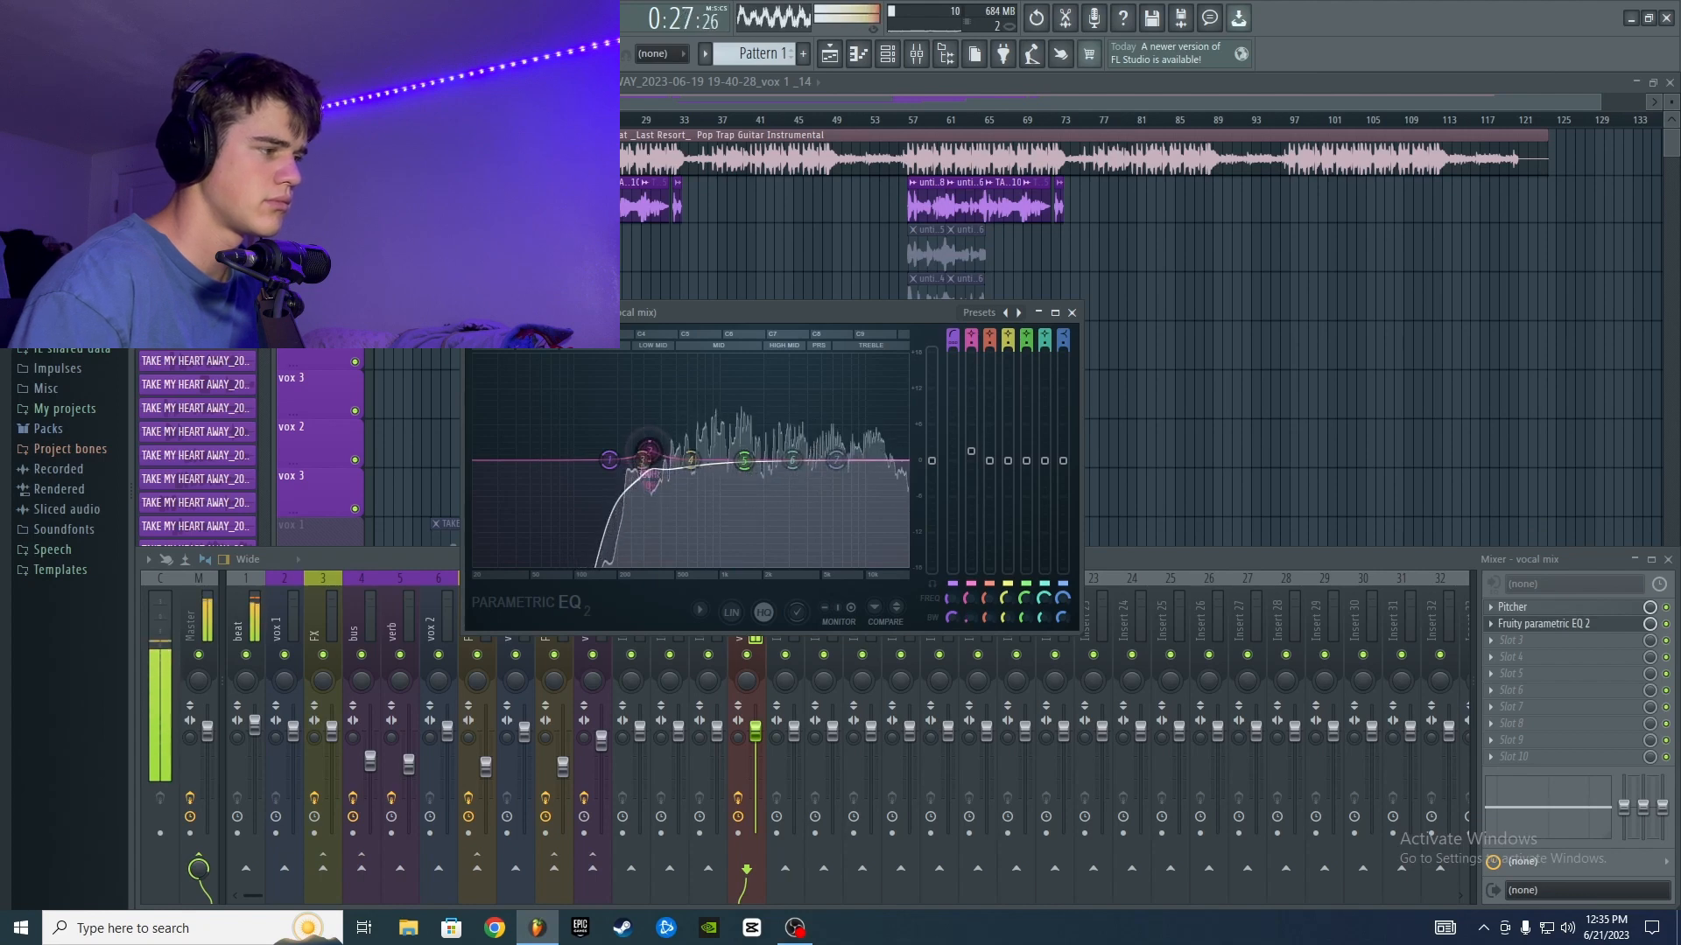
pyautogui.press('space')
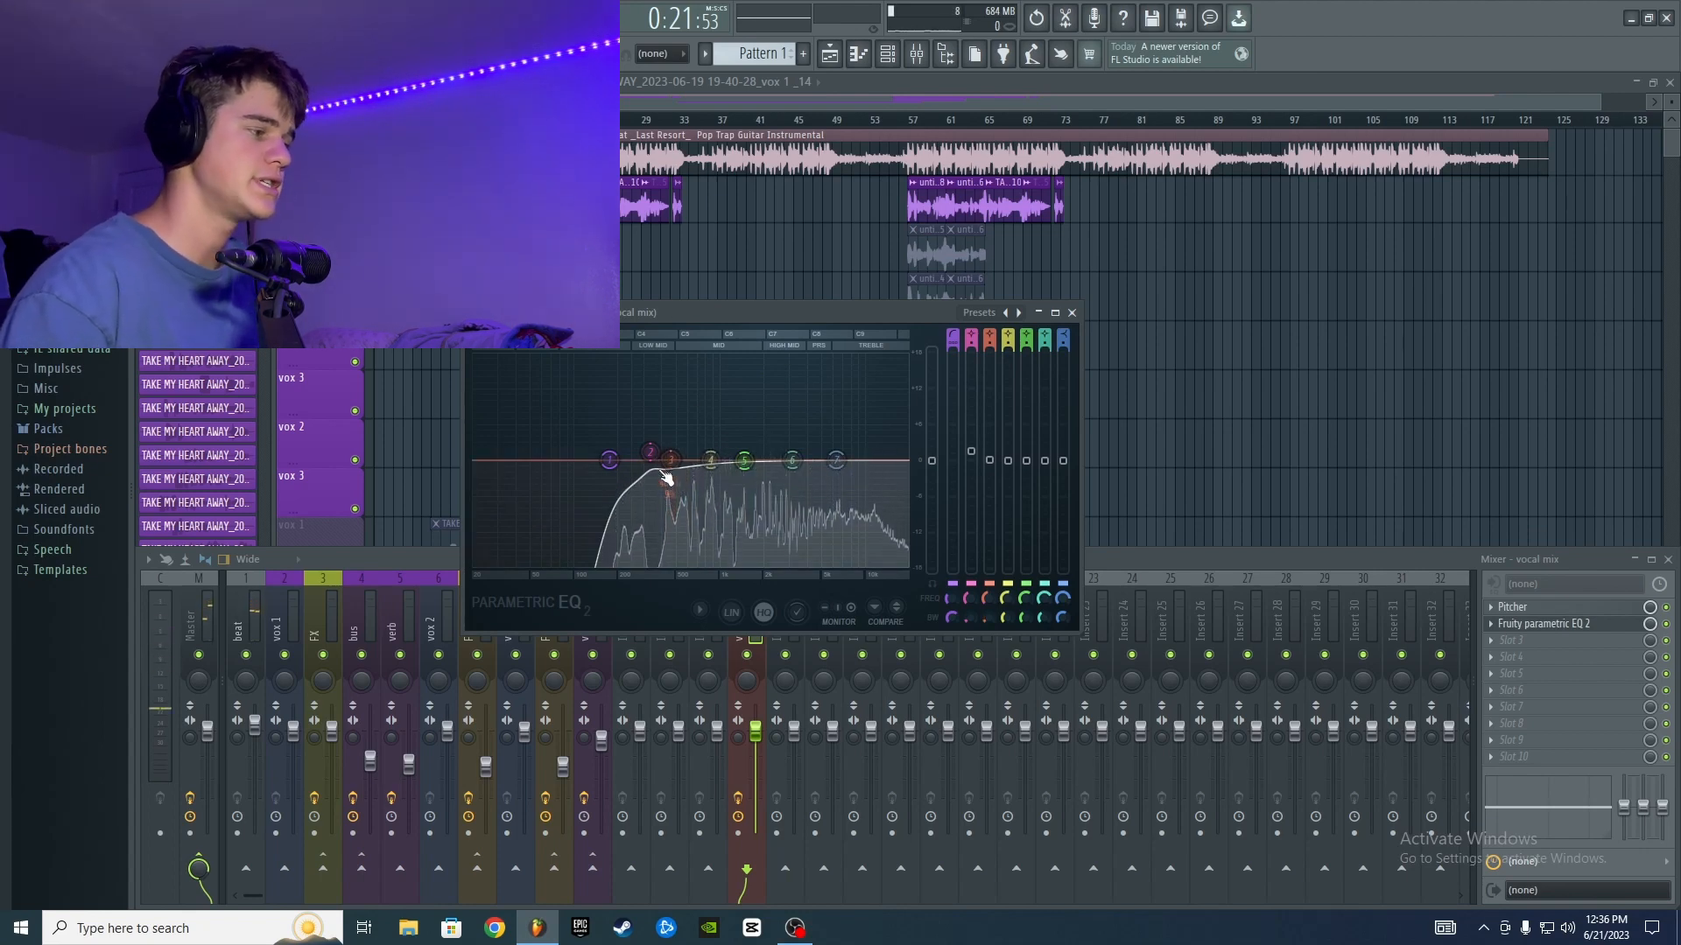
# - Sweep a narrow, strongly boosted band 3 through the low mids of the vocal, then set it to a slight cut
pyautogui.moveTo(672, 462); pyautogui.dragTo(674, 356)
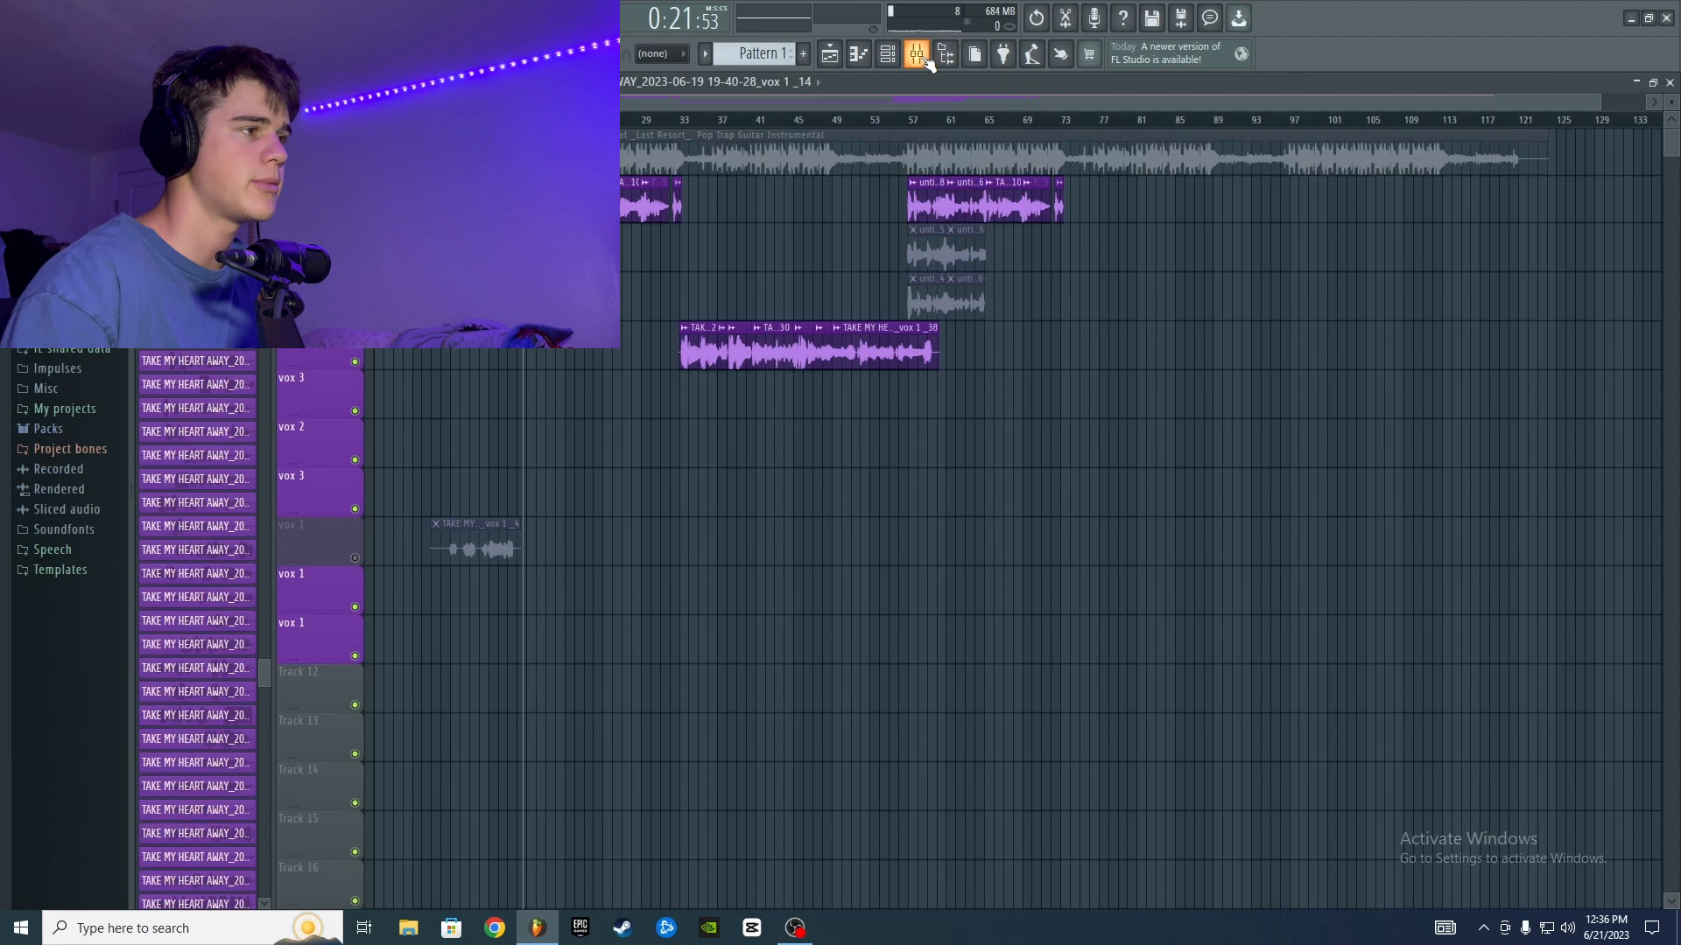
pyautogui.click(918, 55)
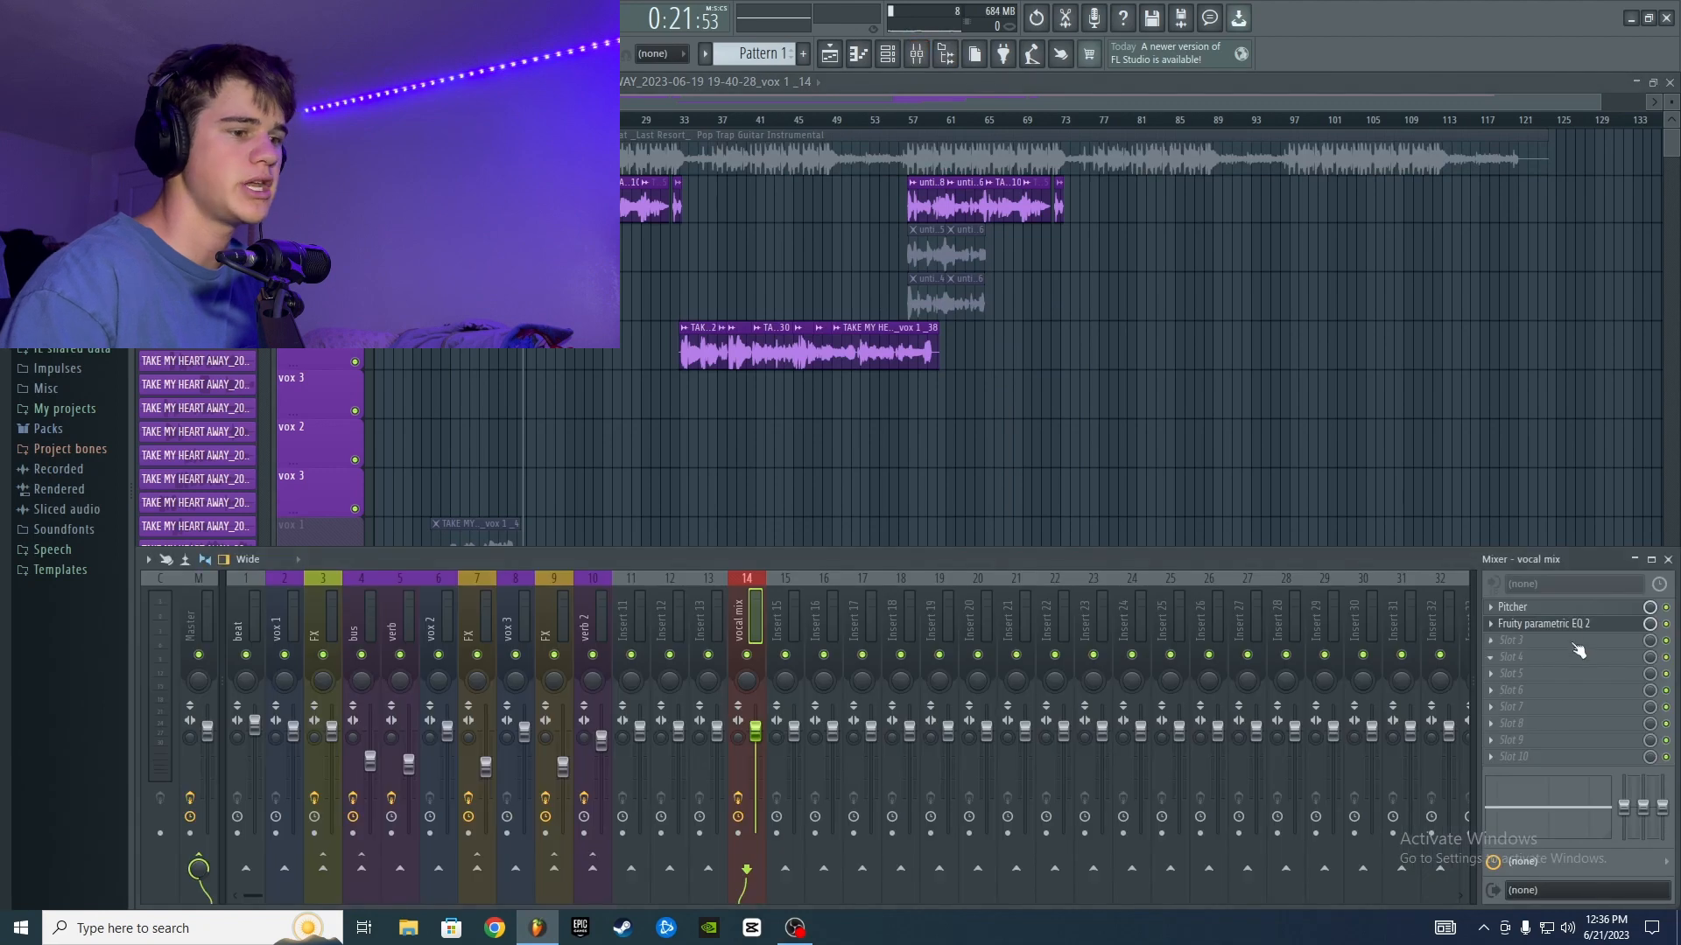
pyautogui.click(1575, 625)
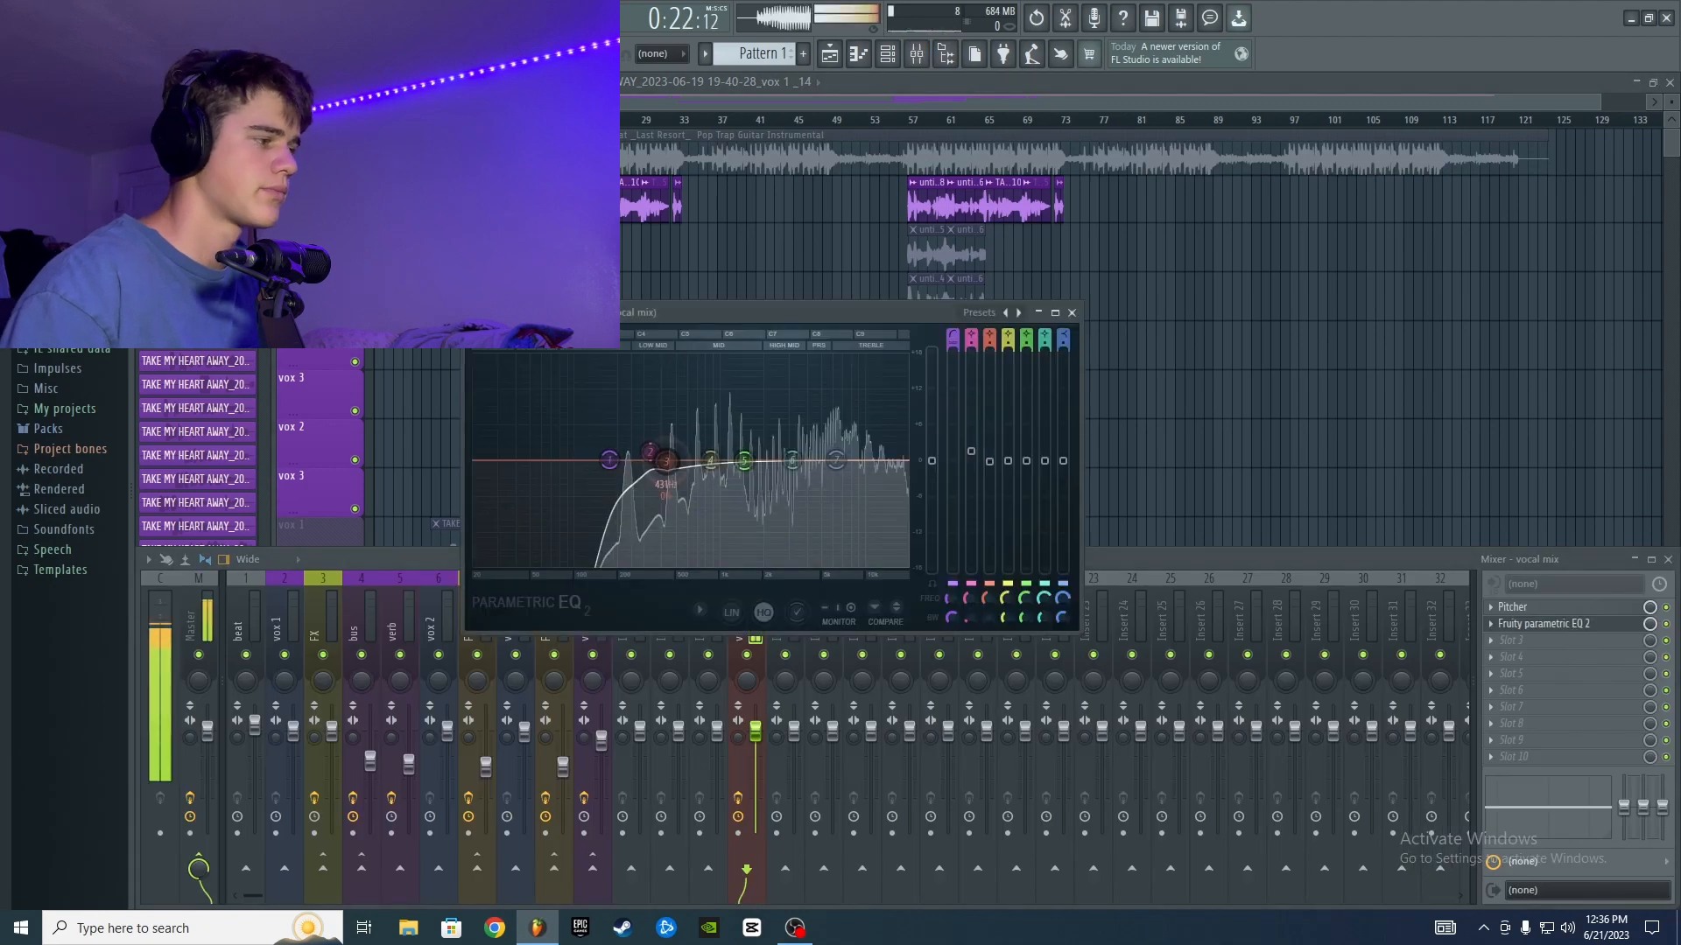
pyautogui.moveTo(666, 460); pyautogui.dragTo(675, 358)
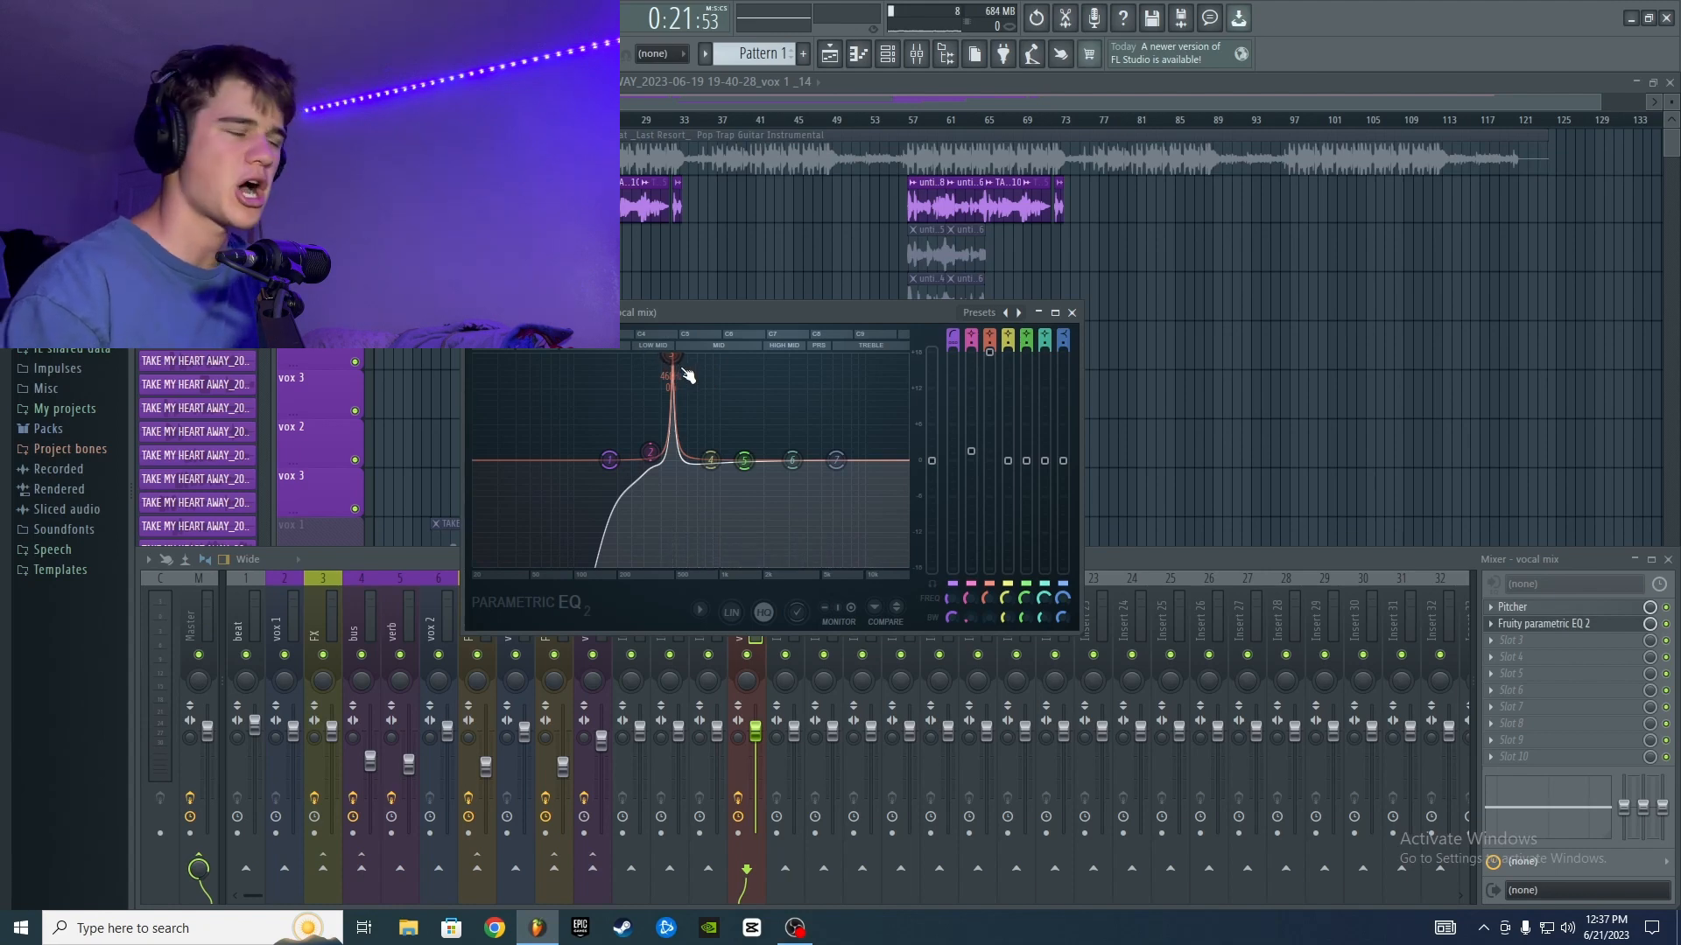
pyautogui.moveTo(687, 375); pyautogui.dragTo(687, 491)
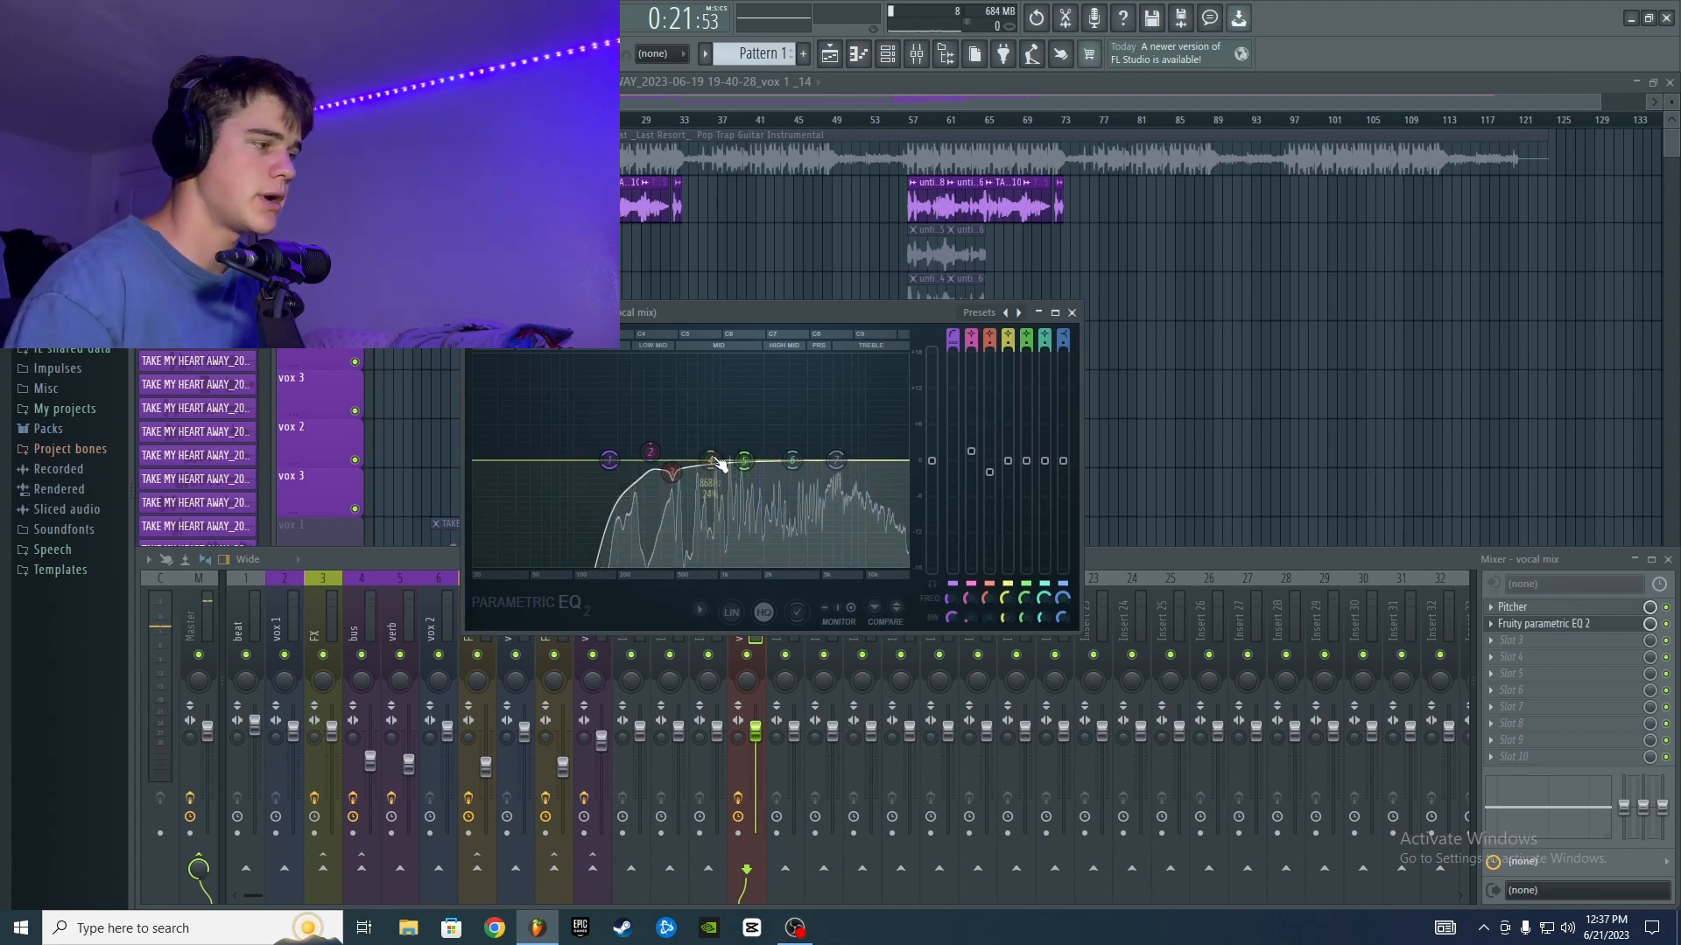
# - Narrow EQ band 4, boost it to locate a harsh frequency at about 690 Hz, then set it to a slight cut
pyautogui.scroll(-8, 718, 463)
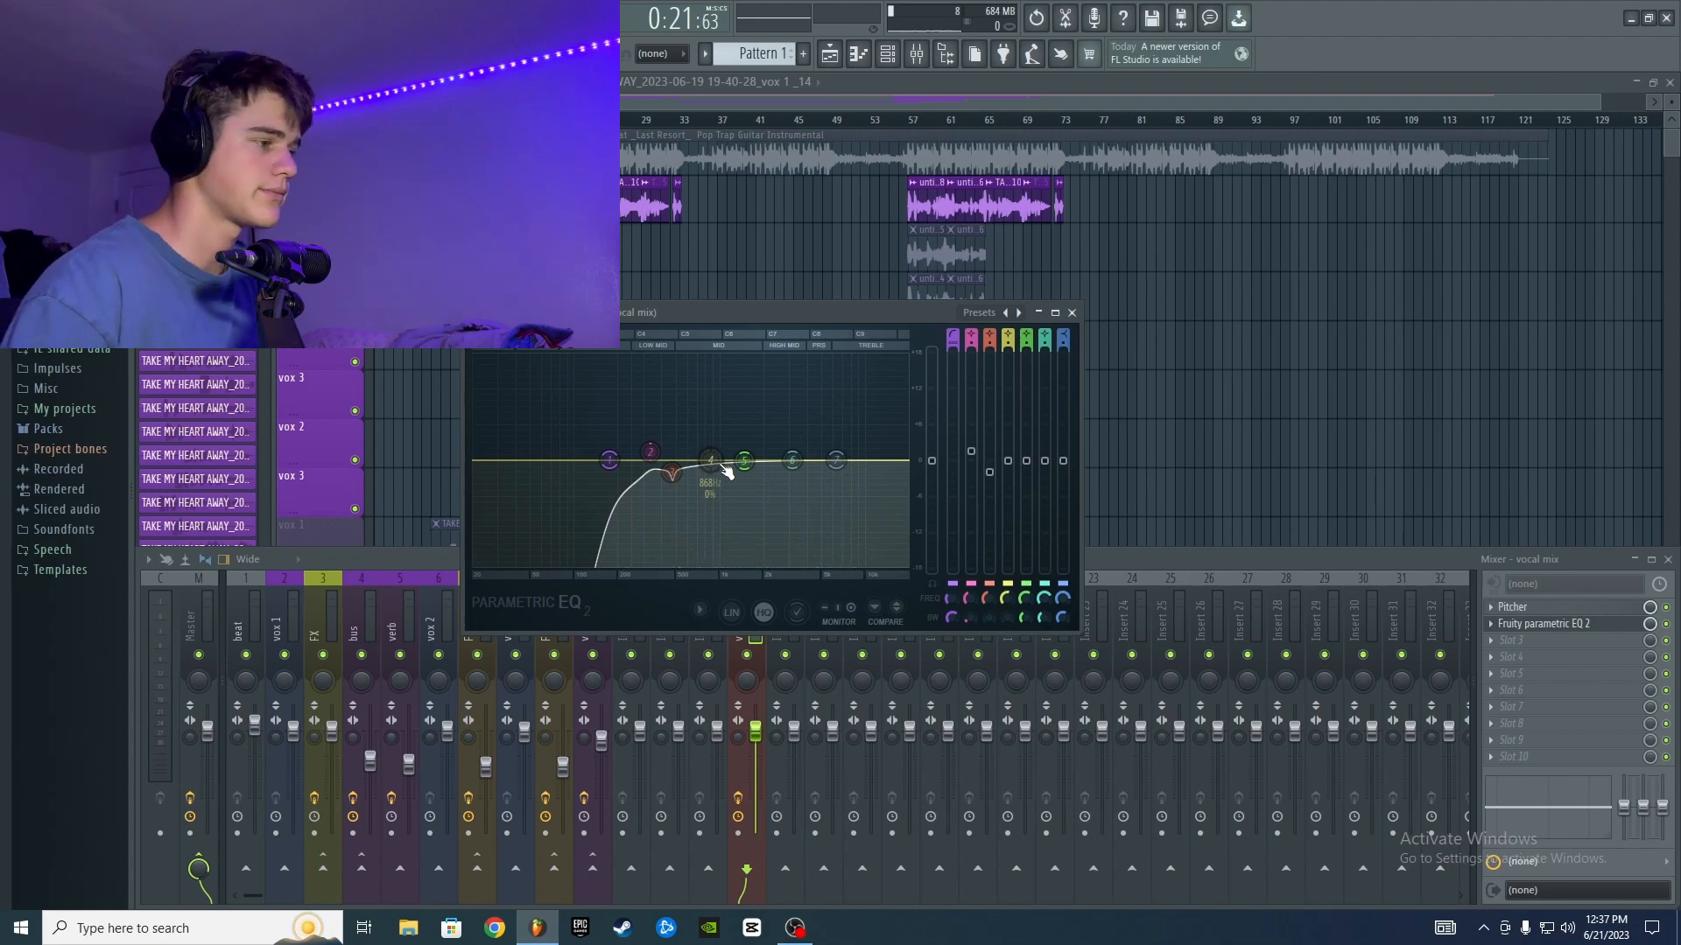
pyautogui.moveTo(725, 473); pyautogui.dragTo(696, 357)
pyautogui.press('space')
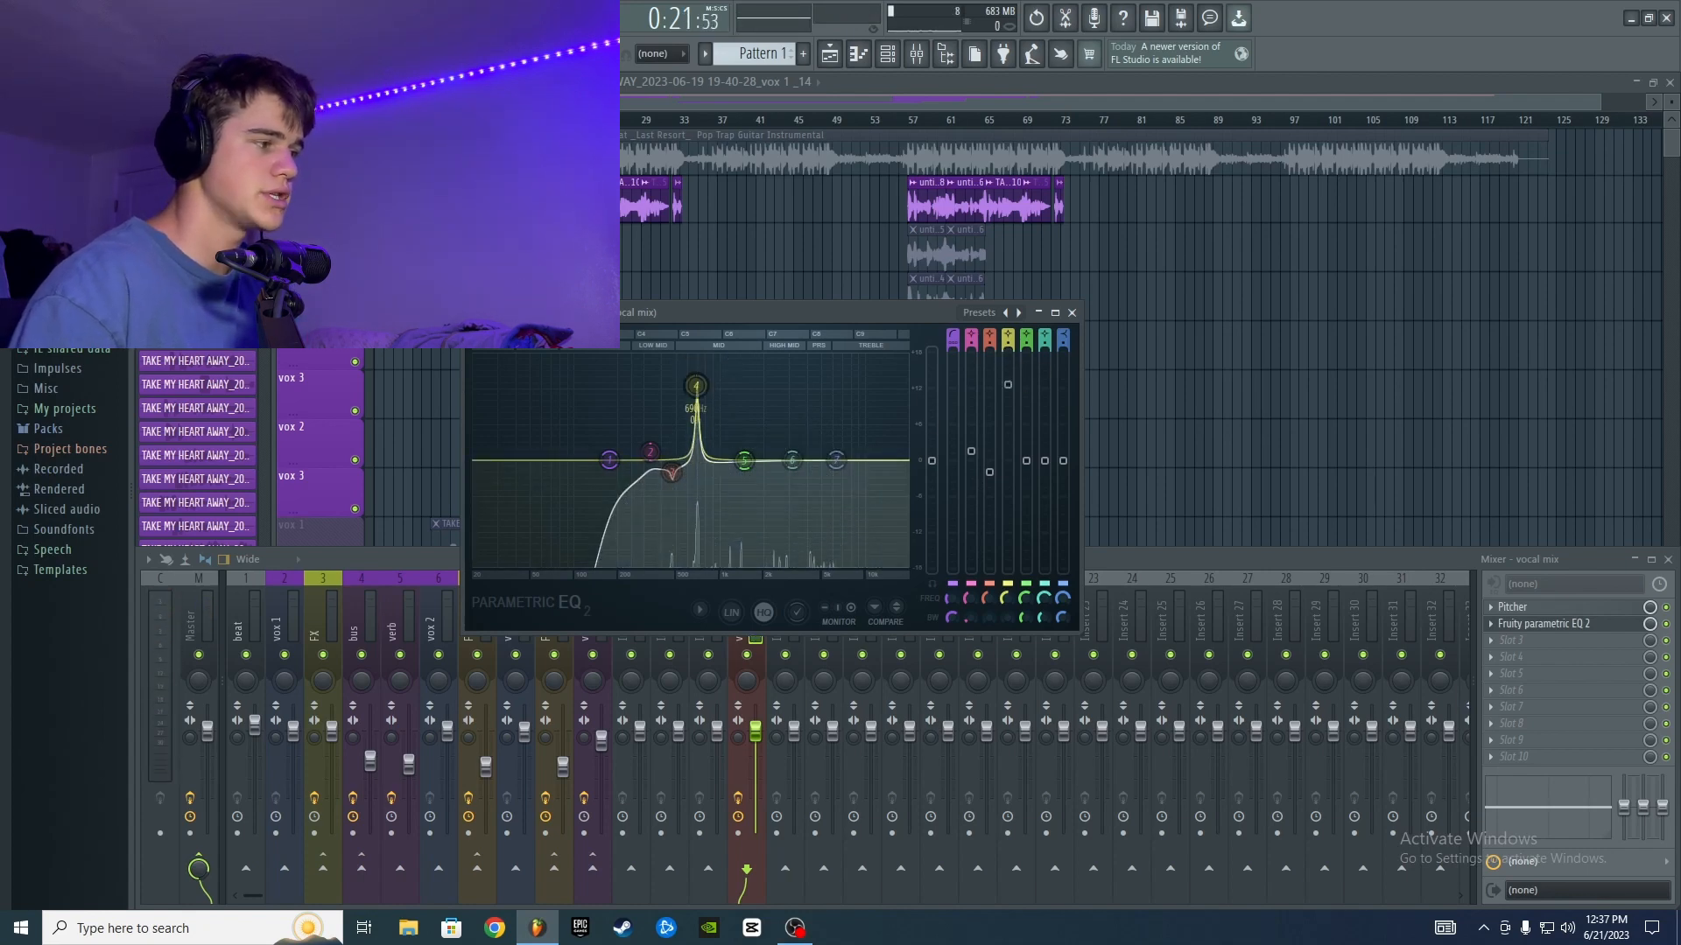
pyautogui.moveTo(1011, 357); pyautogui.dragTo(1011, 461)
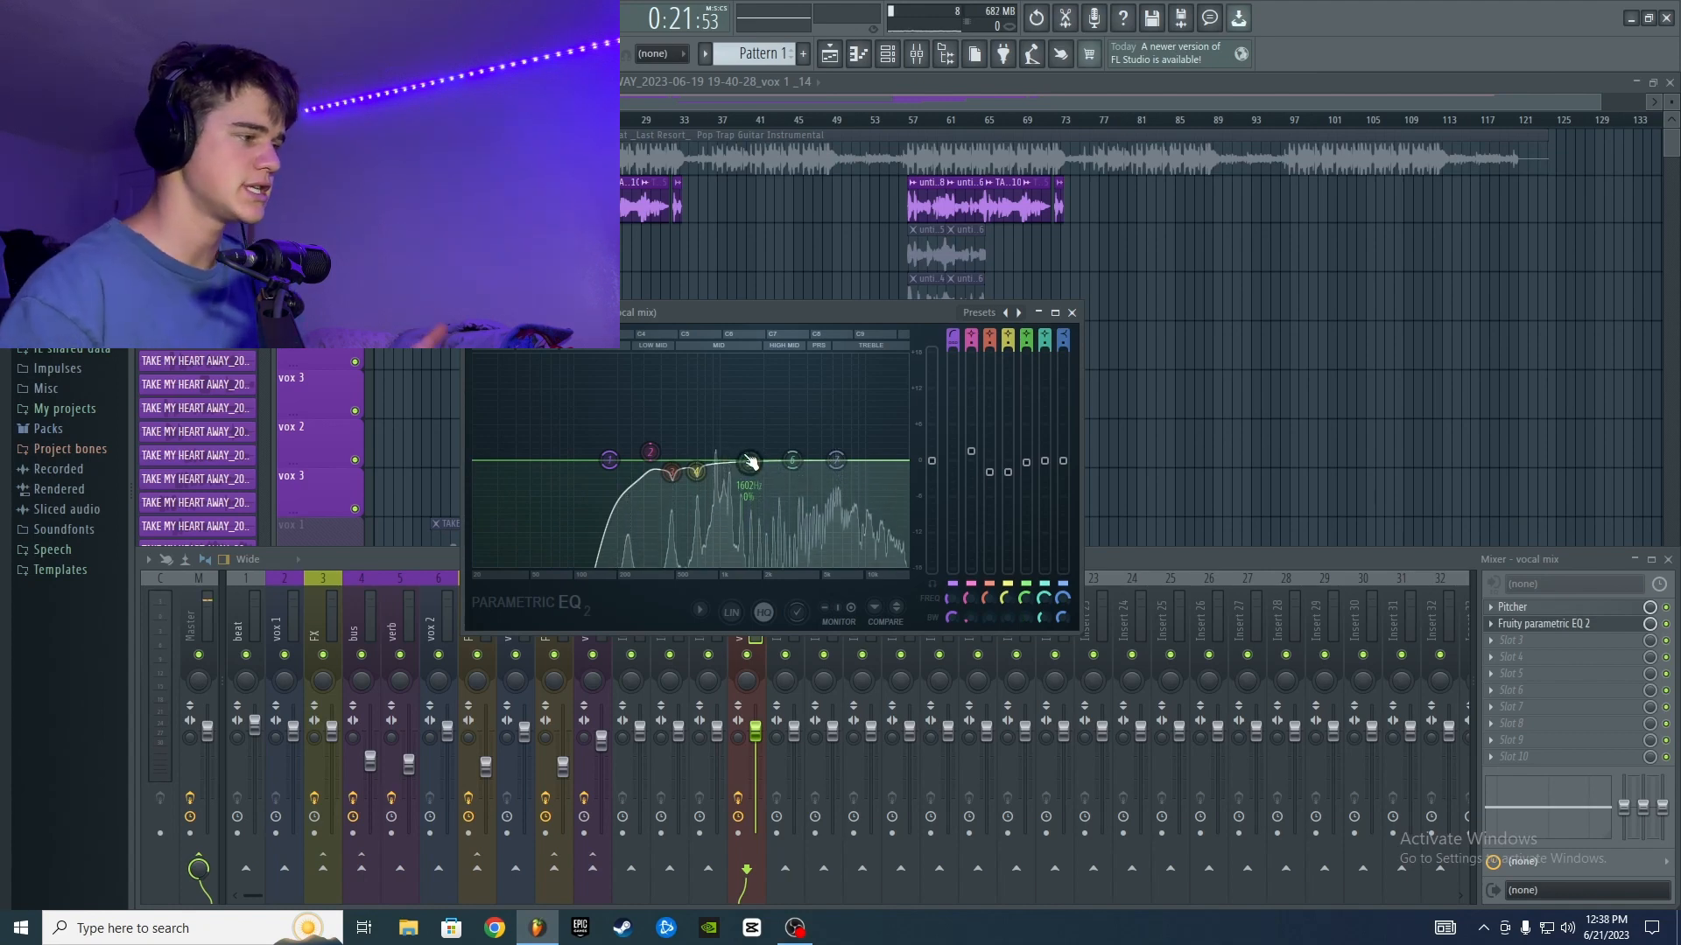
# - Sweep a strongly boosted EQ band 5 during playback to about 1.3 kHz, then set it to a slight cut
pyautogui.press('space')
pyautogui.moveTo(750, 462); pyautogui.dragTo(738, 354)
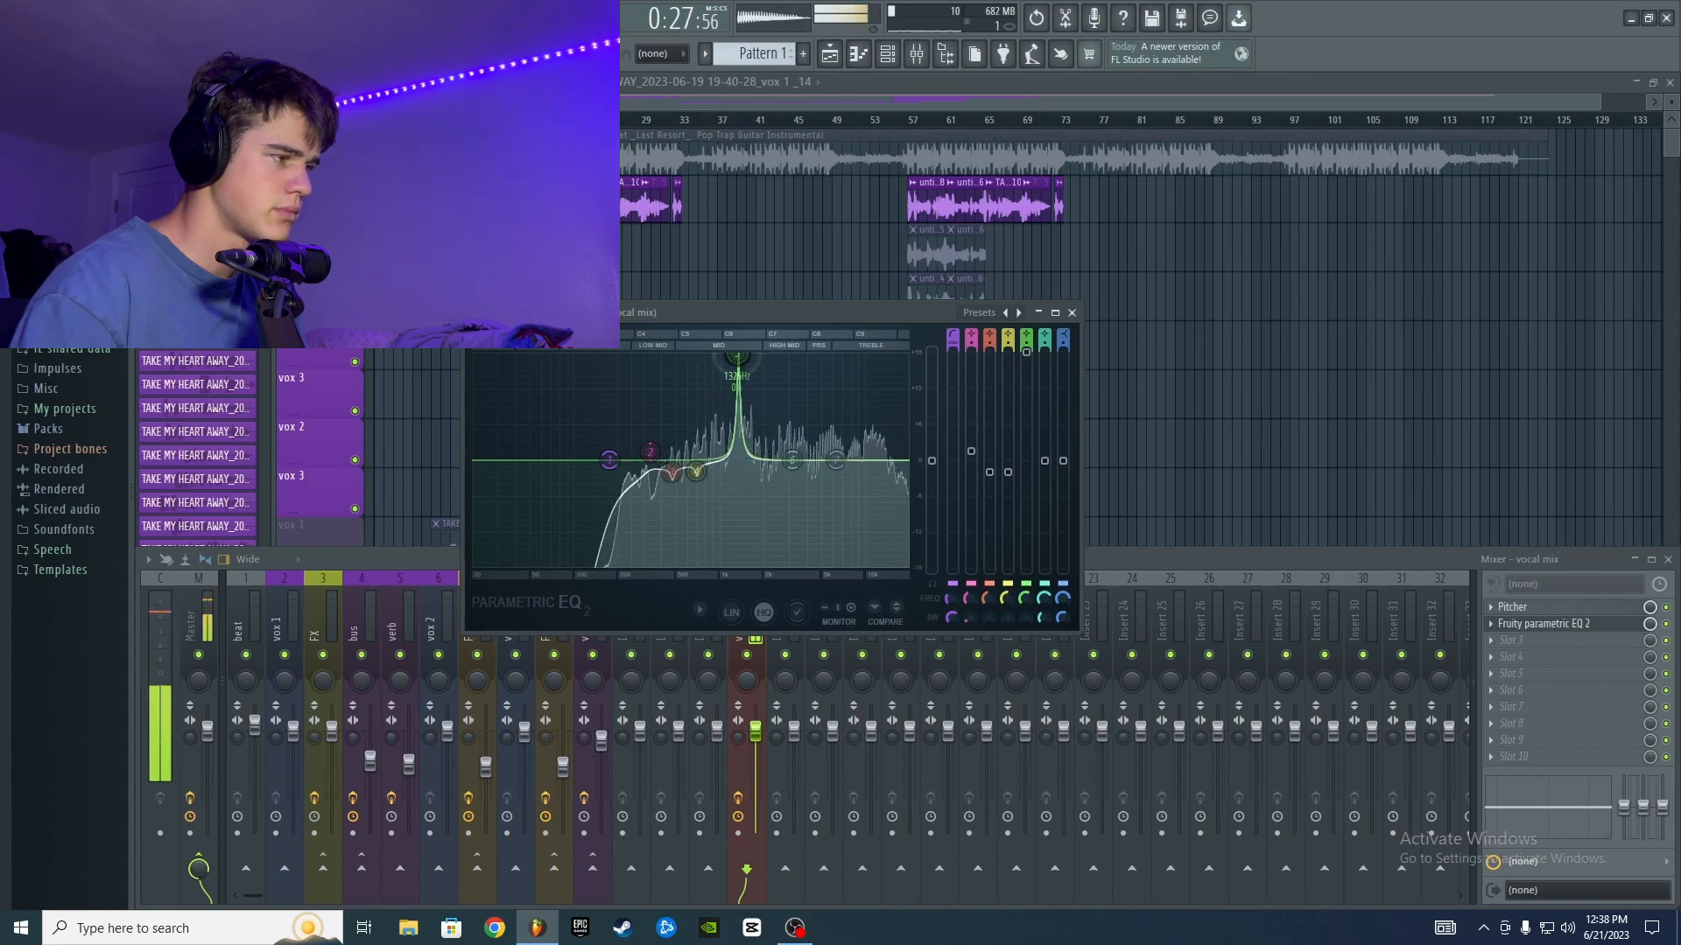
pyautogui.press('space')
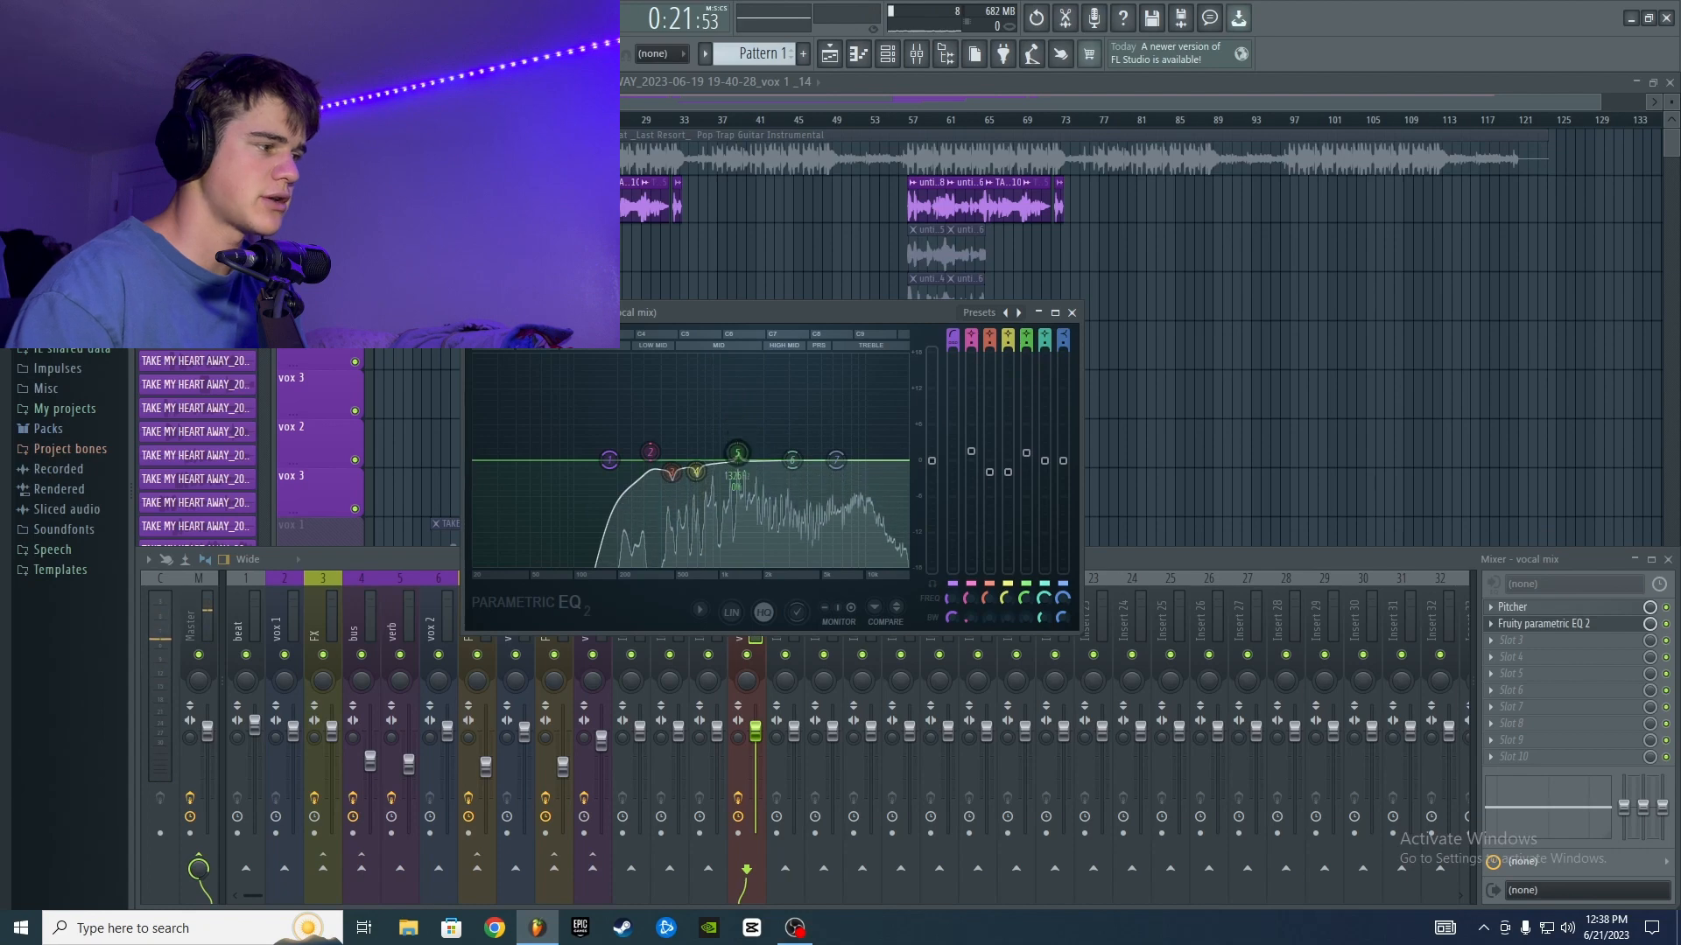
pyautogui.moveTo(1026, 452); pyautogui.dragTo(1026, 472)
# - Compare the vocal's sound with the parametric EQ bypassed and enabled by auditioning the same passage each way
pyautogui.press('space')
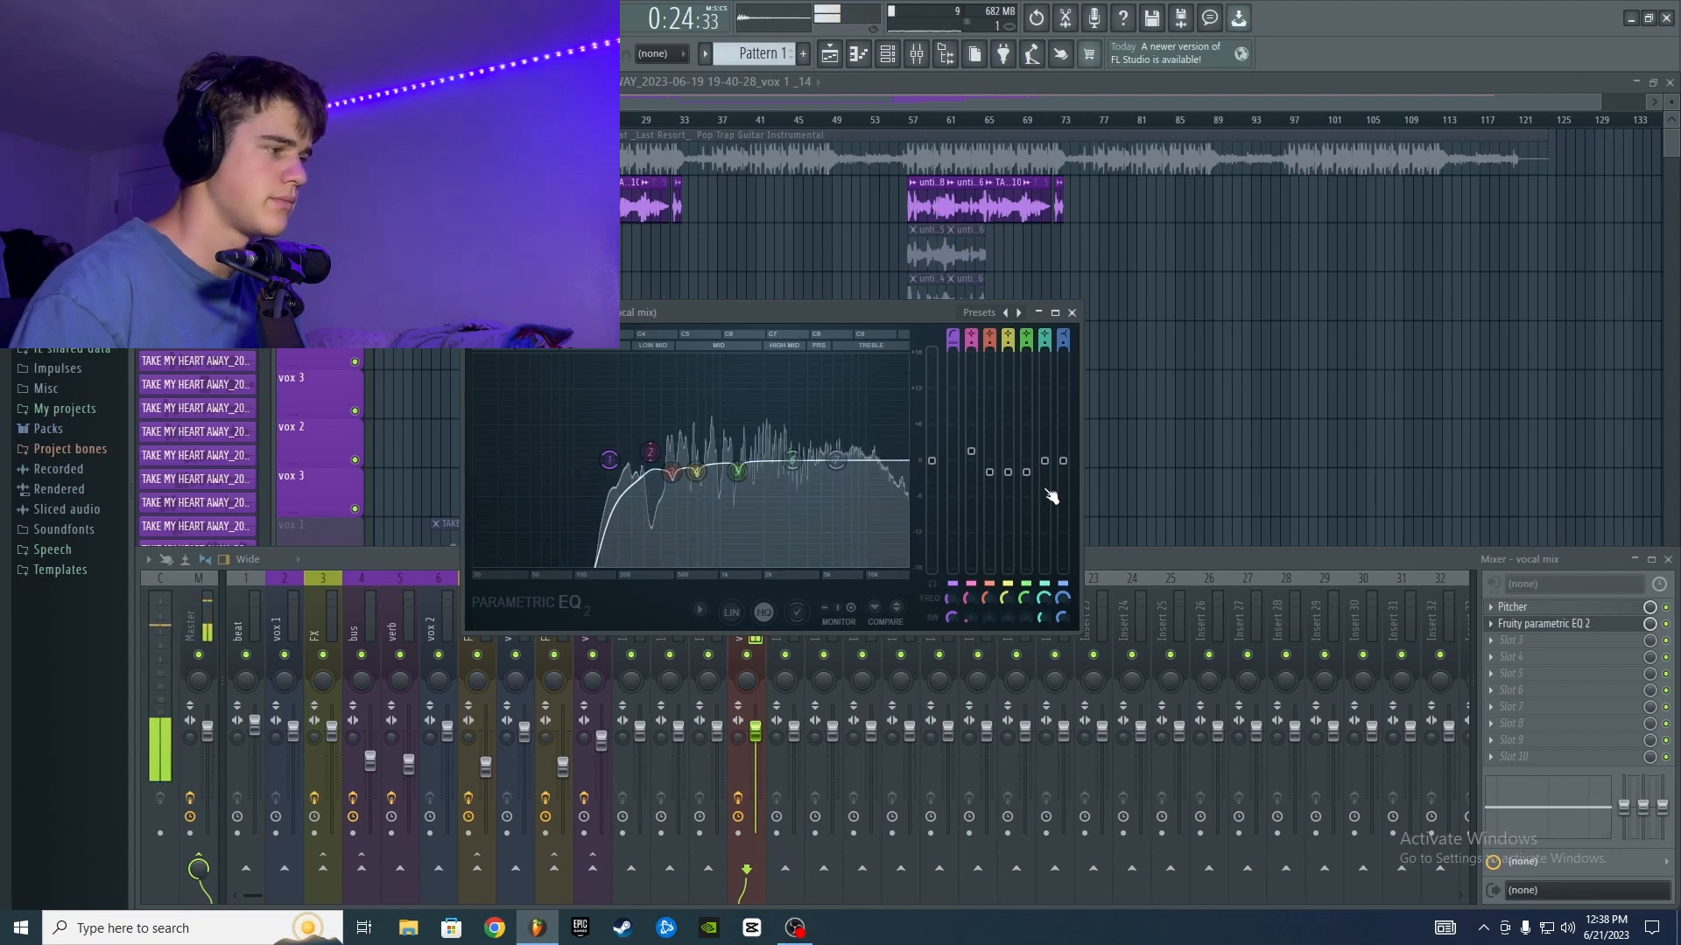
pyautogui.press('space')
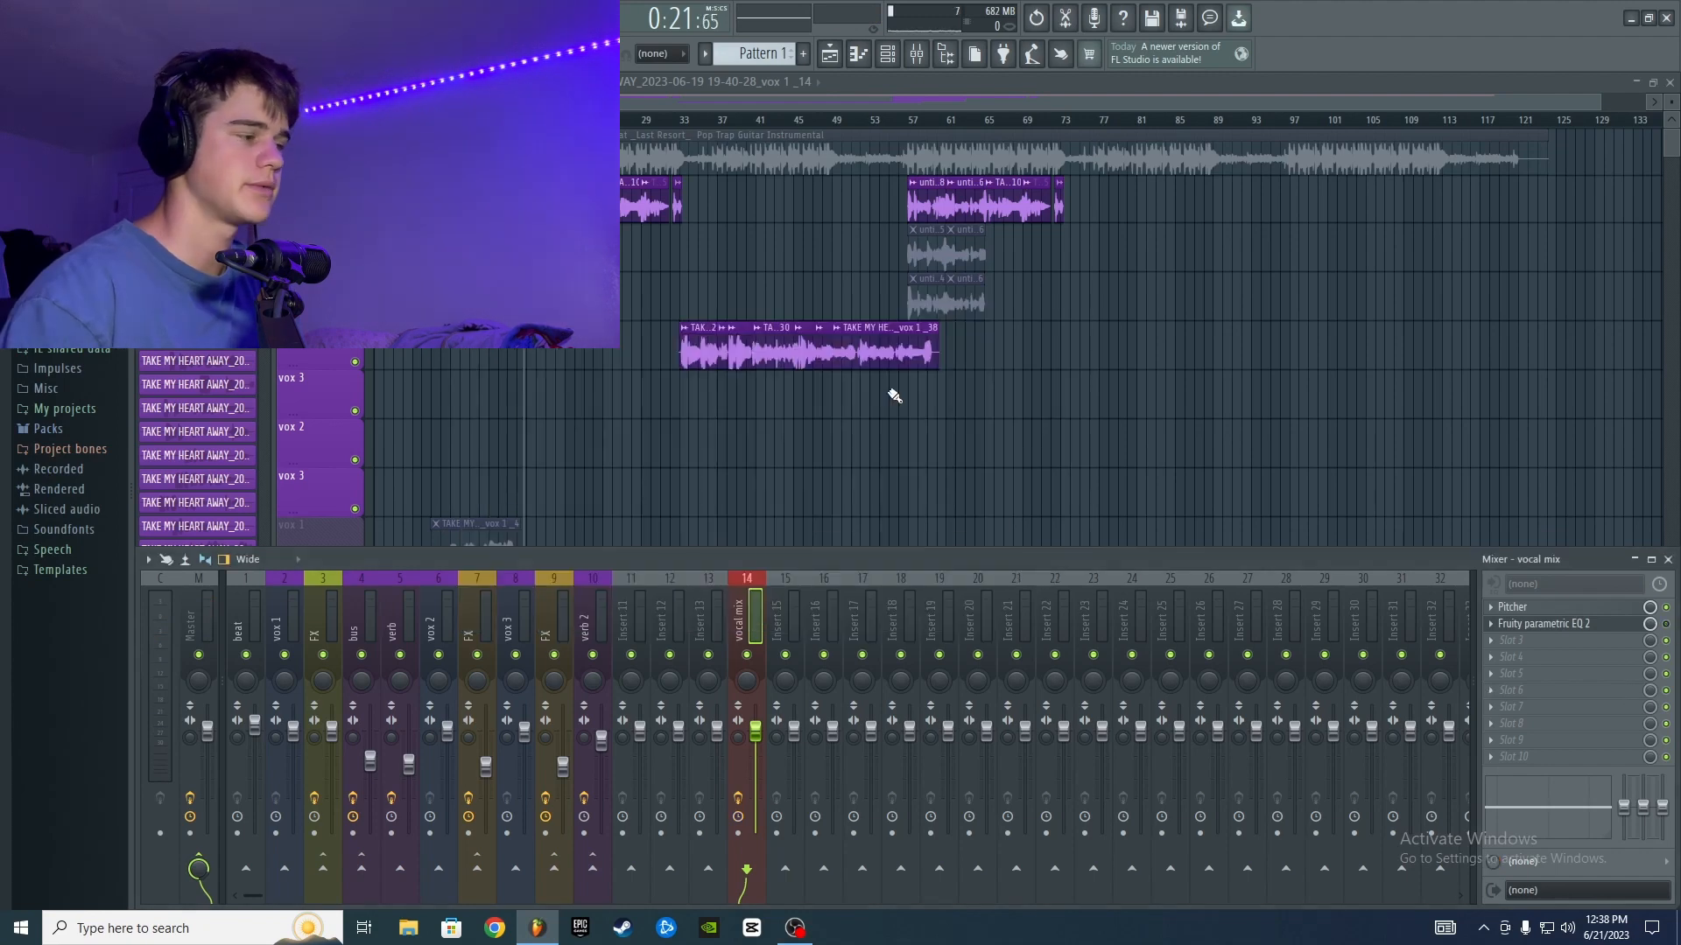
pyautogui.click(1586, 630)
pyautogui.press('space')
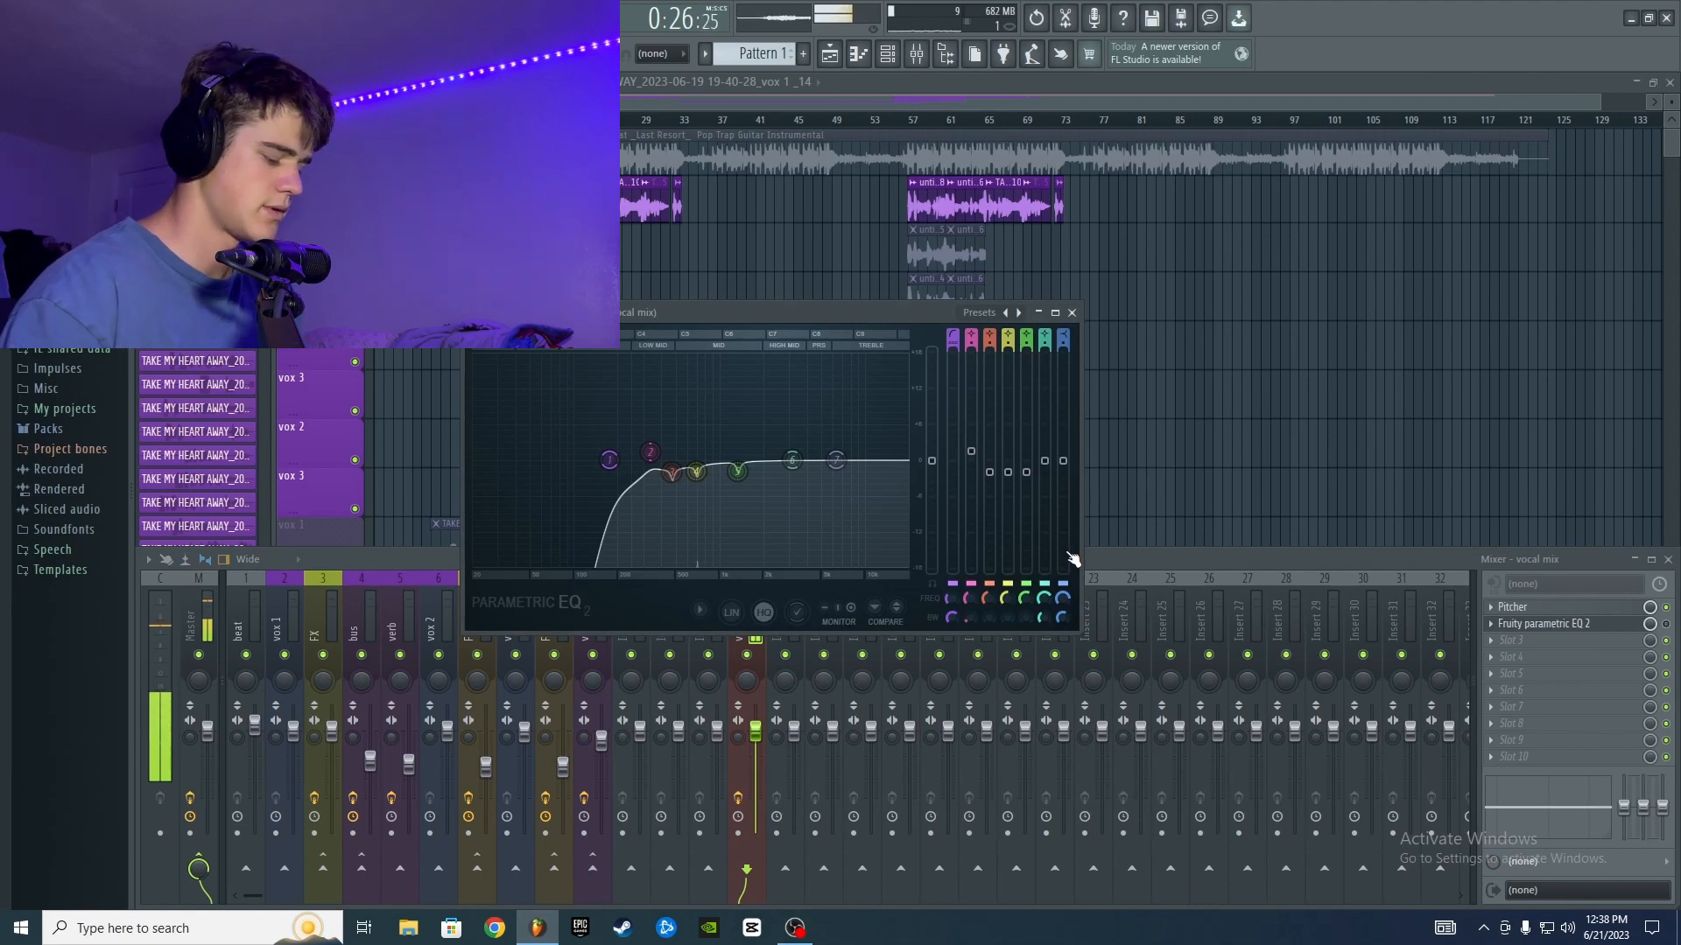
pyautogui.press('space')
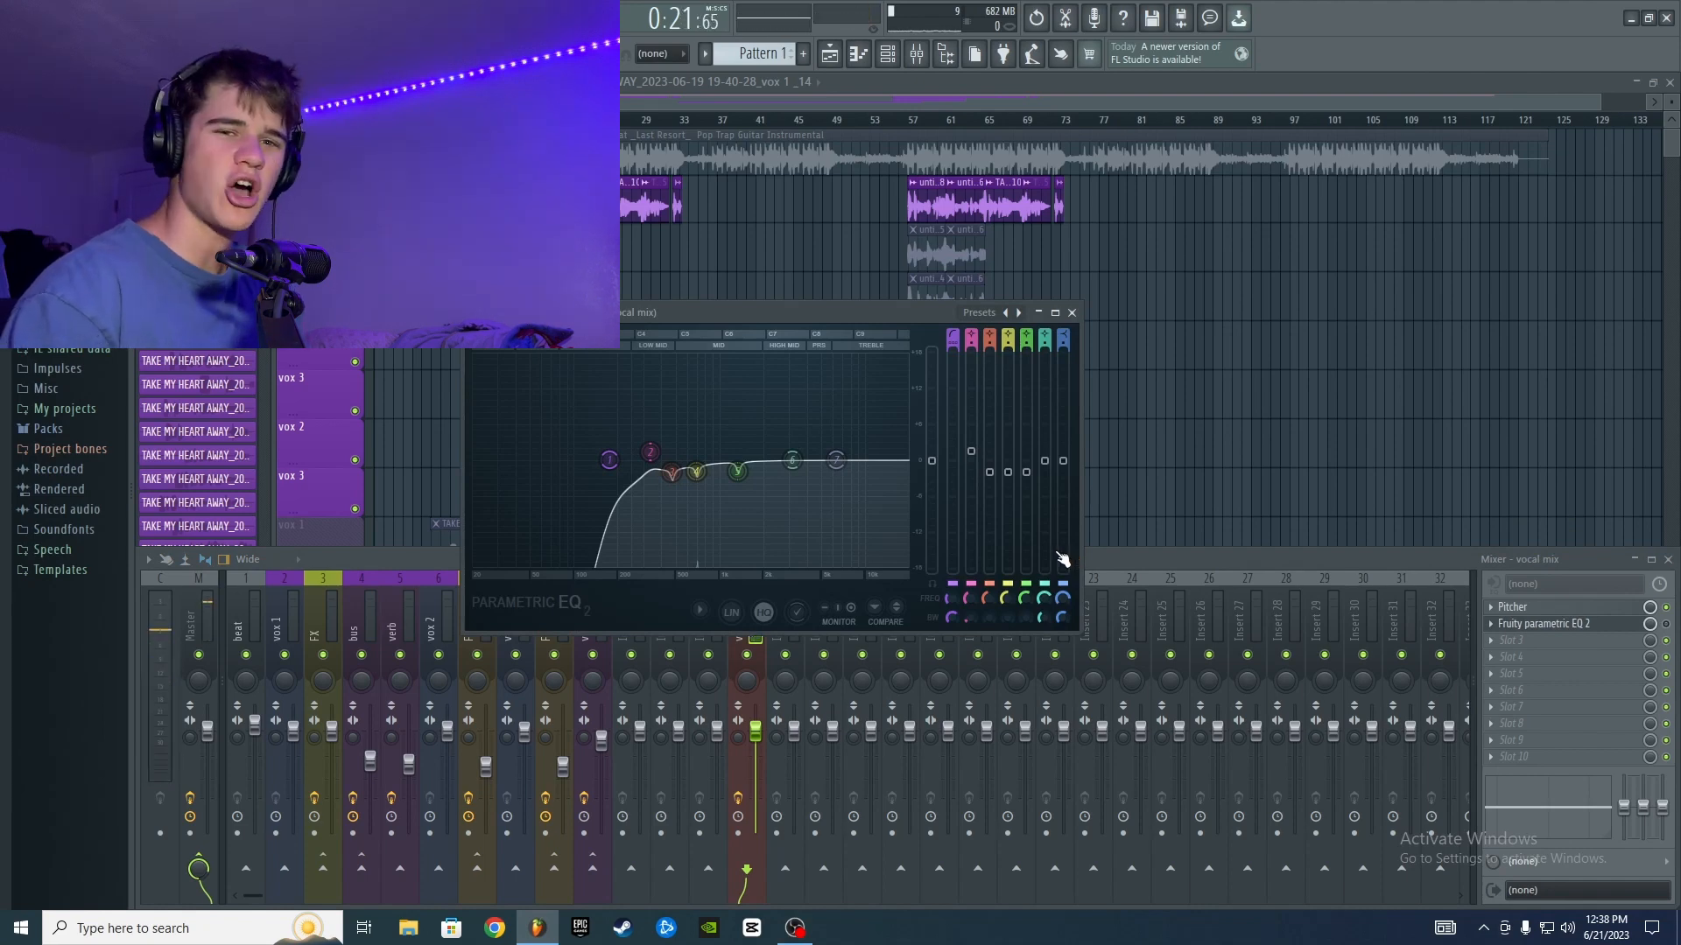
pyautogui.click(1674, 610)
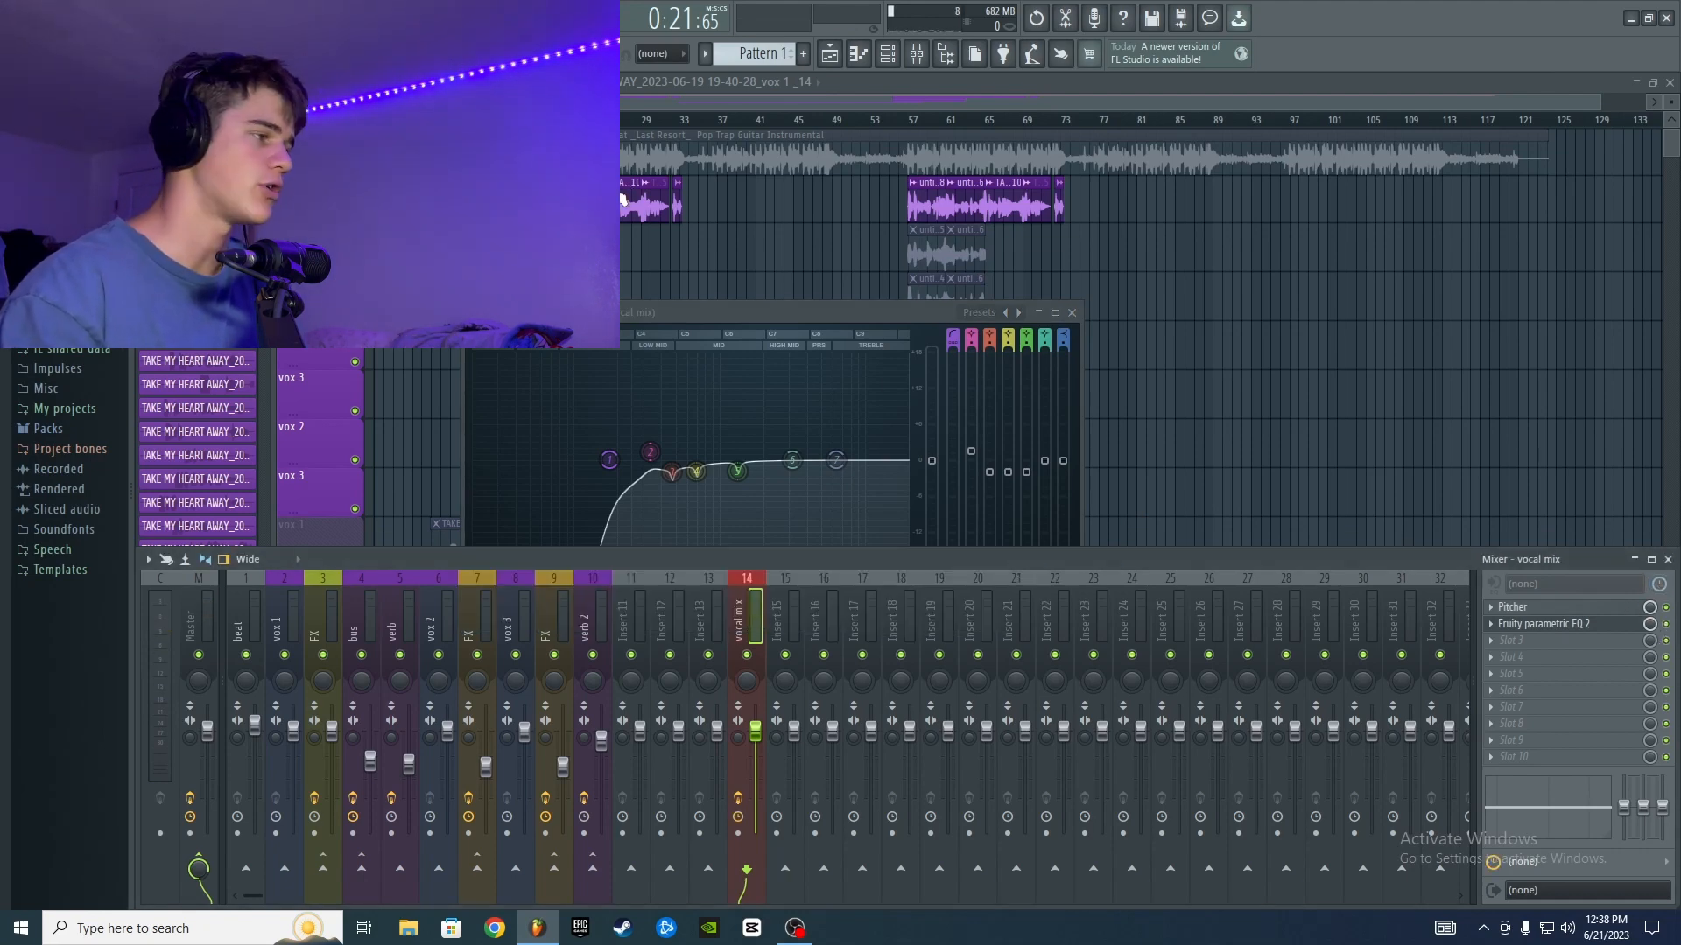
pyautogui.press('space')
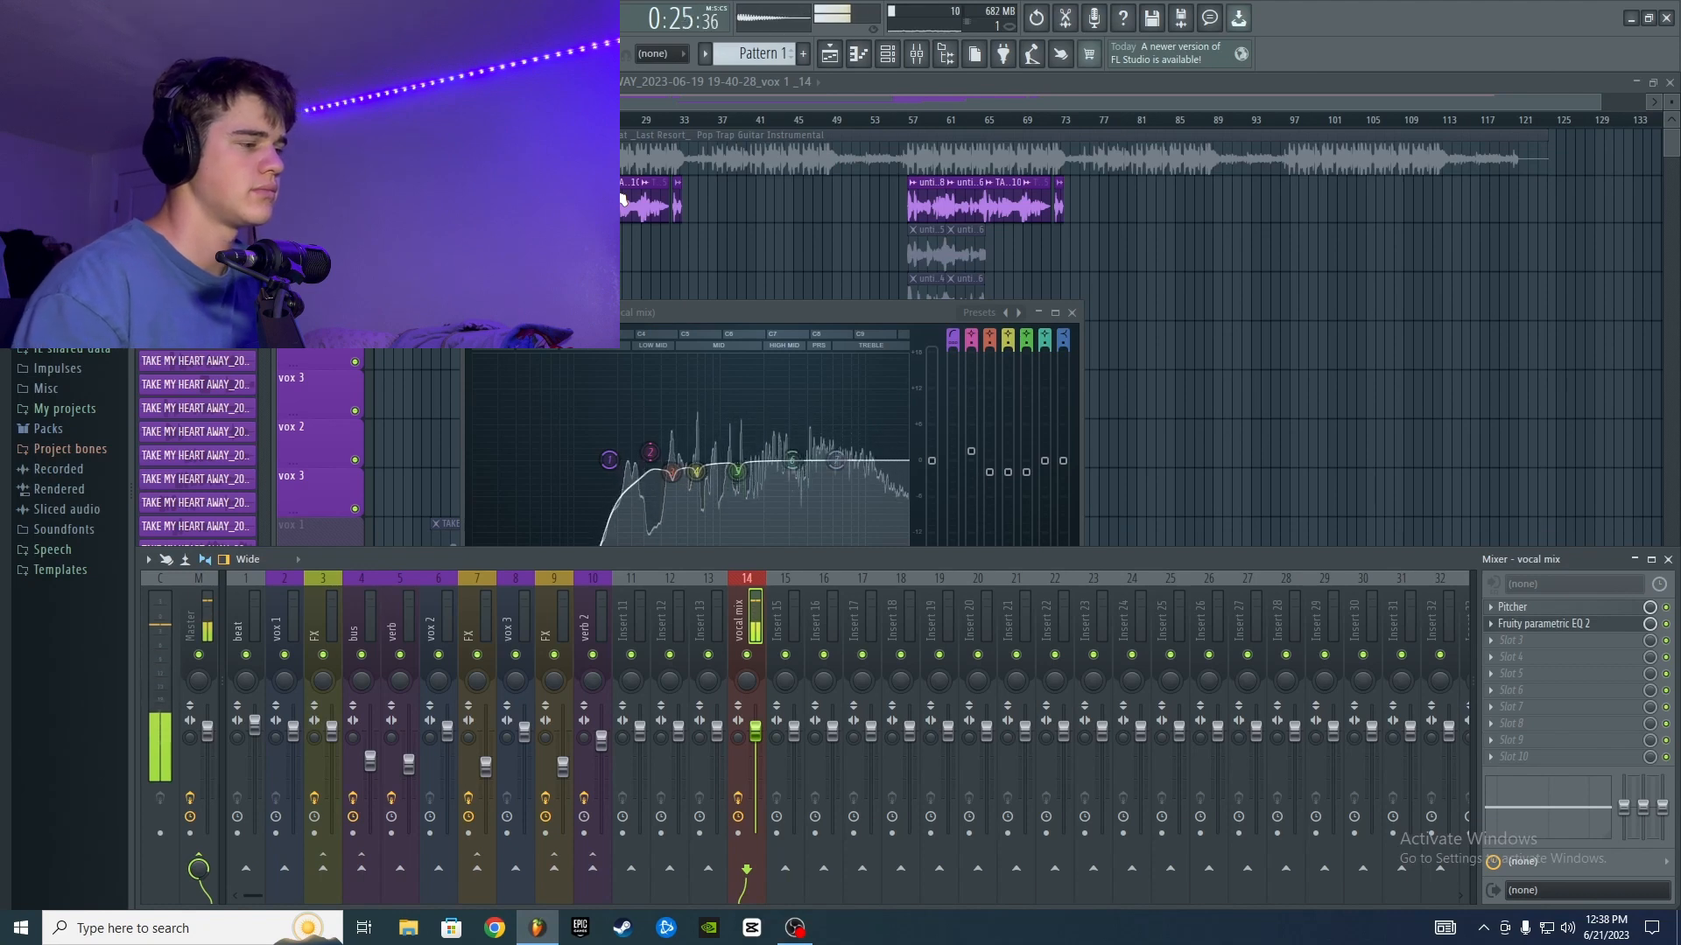
pyautogui.press('space')
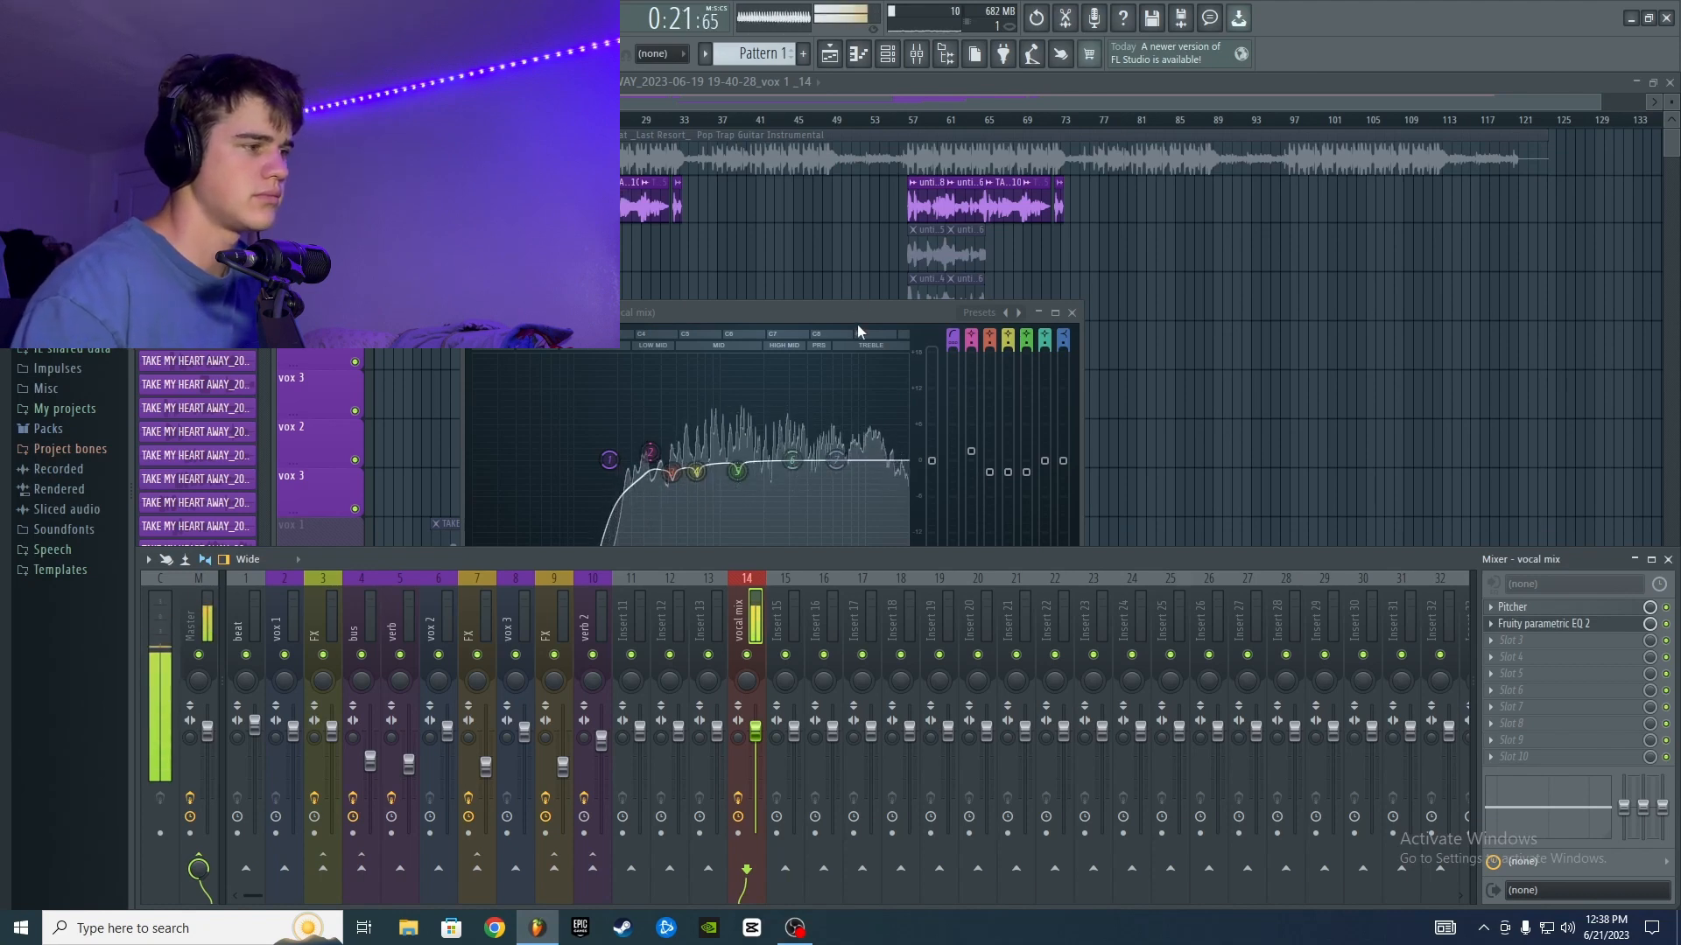
# - Sweep a boosted EQ band 6 through the high mids, settling around 4.4 kHz with only a slight boost
pyautogui.moveTo(858, 317); pyautogui.dragTo(882, 352)
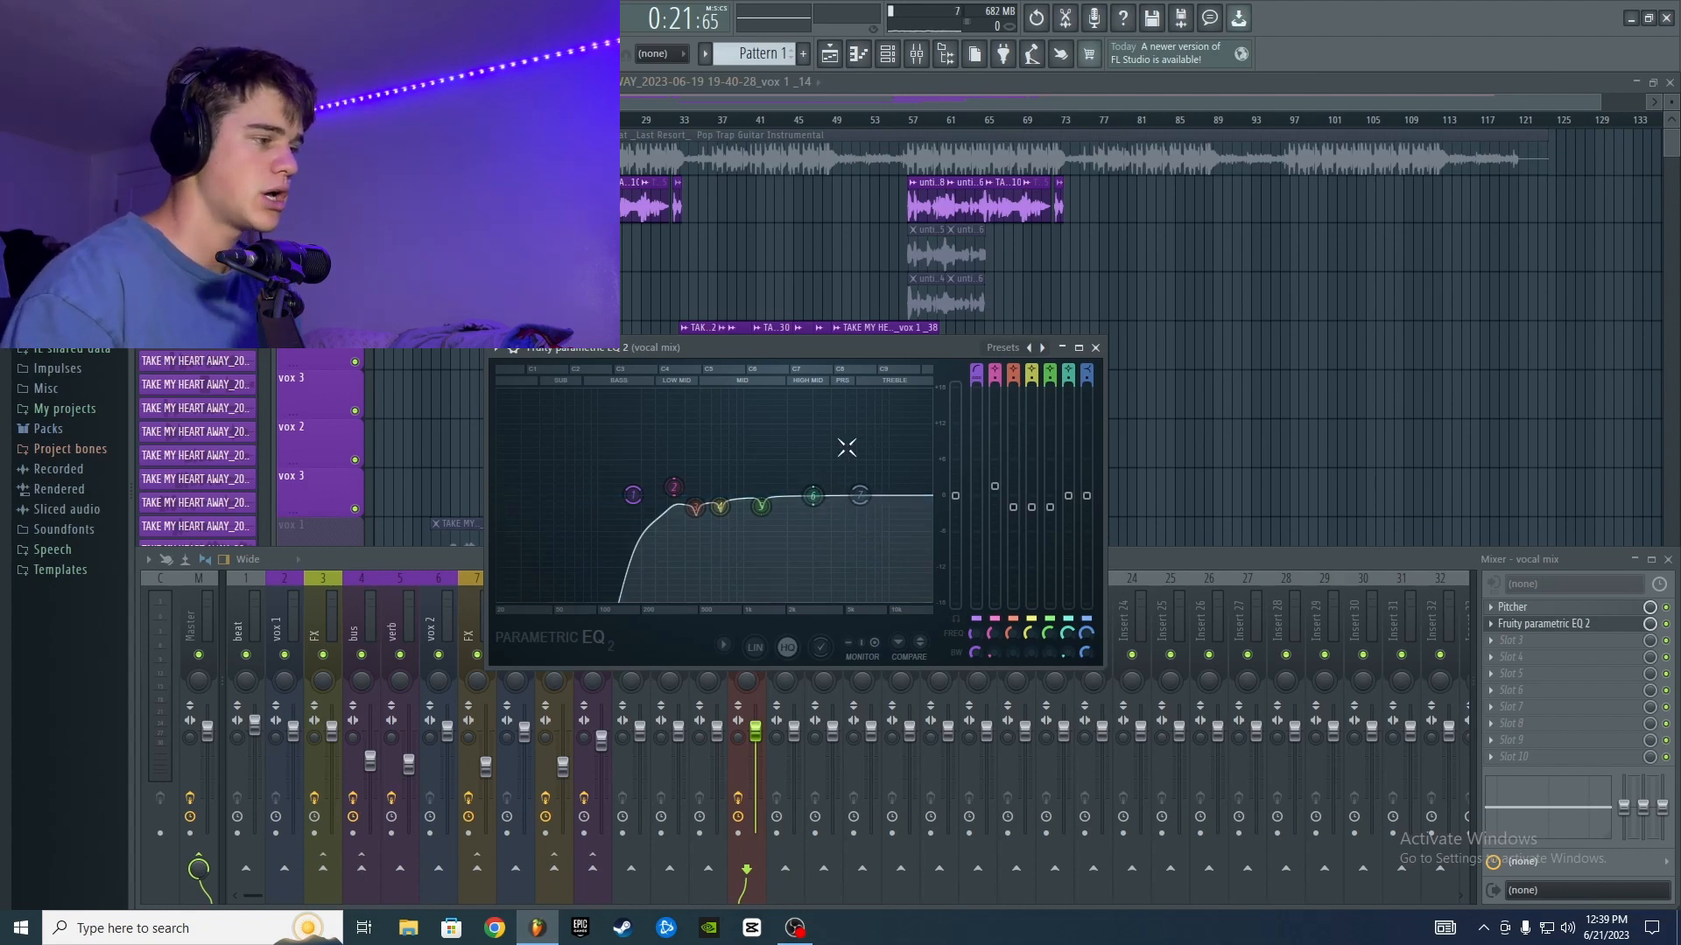
pyautogui.moveTo(812, 516); pyautogui.dragTo(828, 408)
pyautogui.press('space')
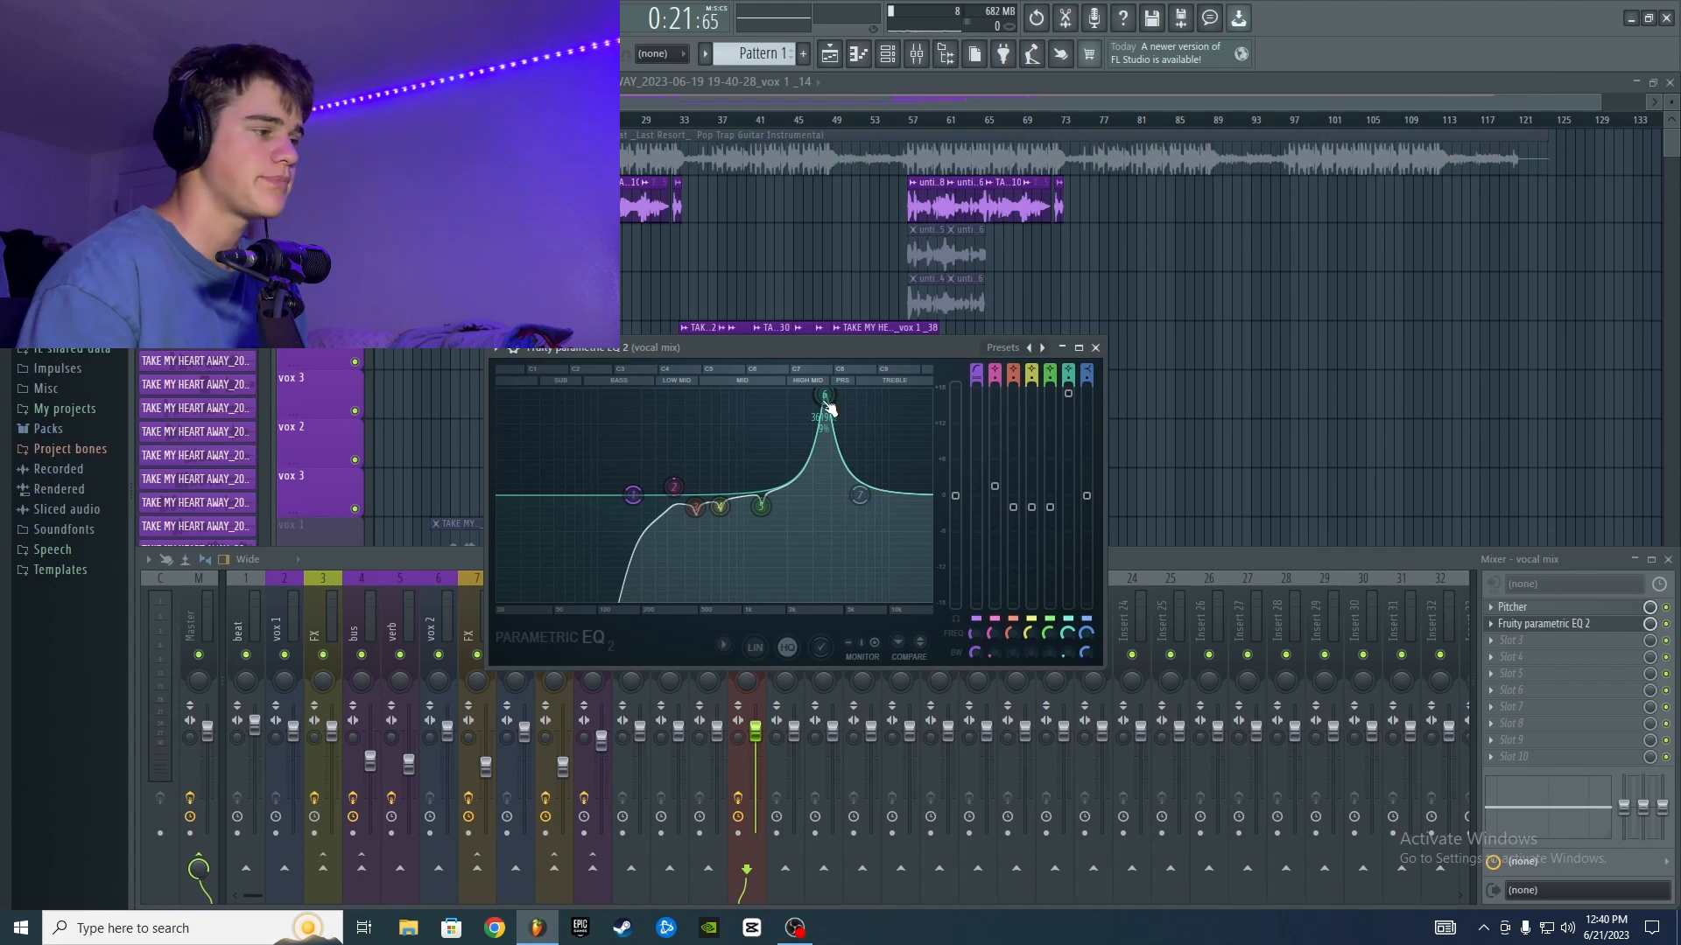
pyautogui.rightClick(824, 396)
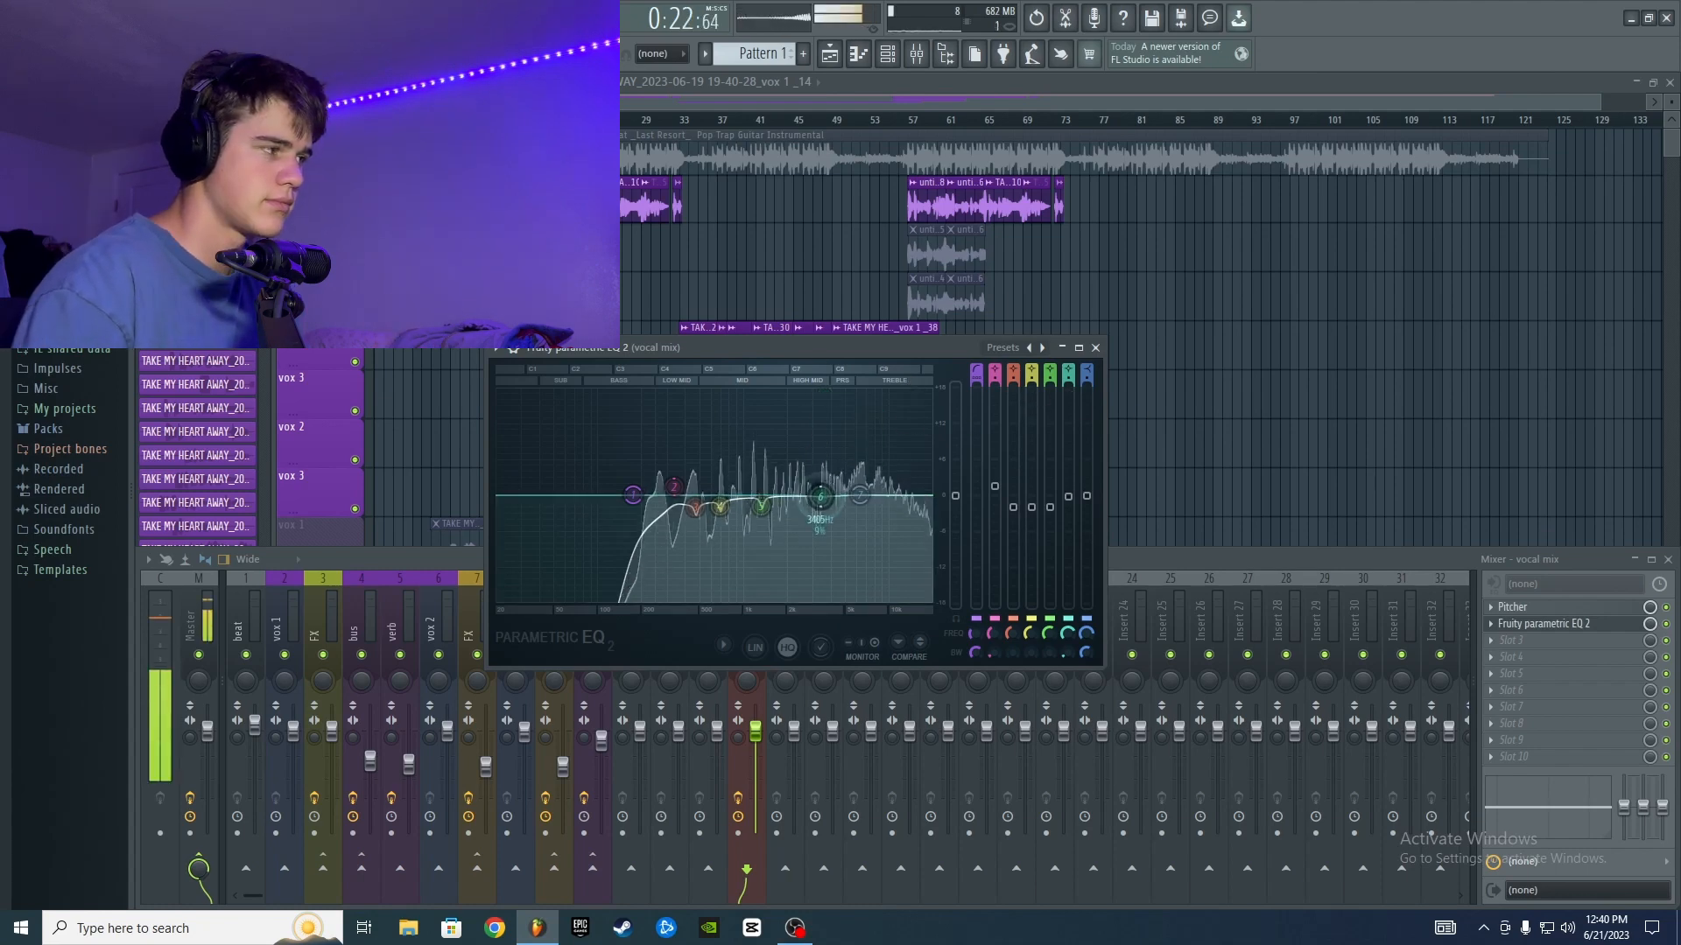
pyautogui.moveTo(819, 512); pyautogui.dragTo(835, 429)
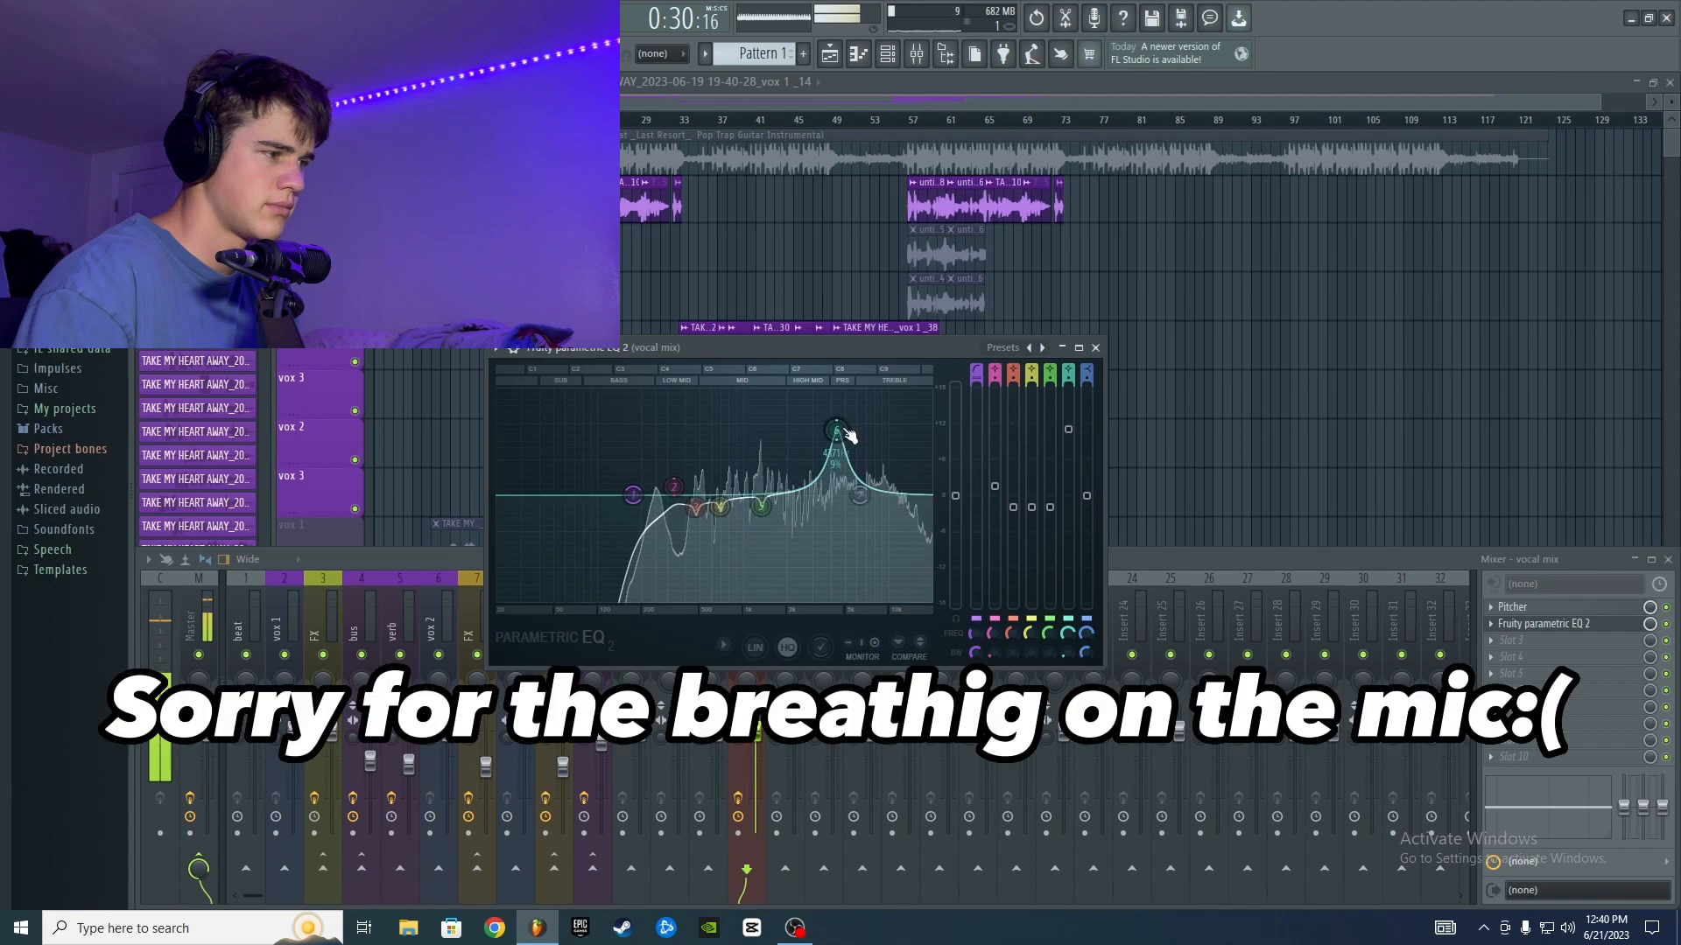
pyautogui.moveTo(1070, 430); pyautogui.dragTo(1072, 487)
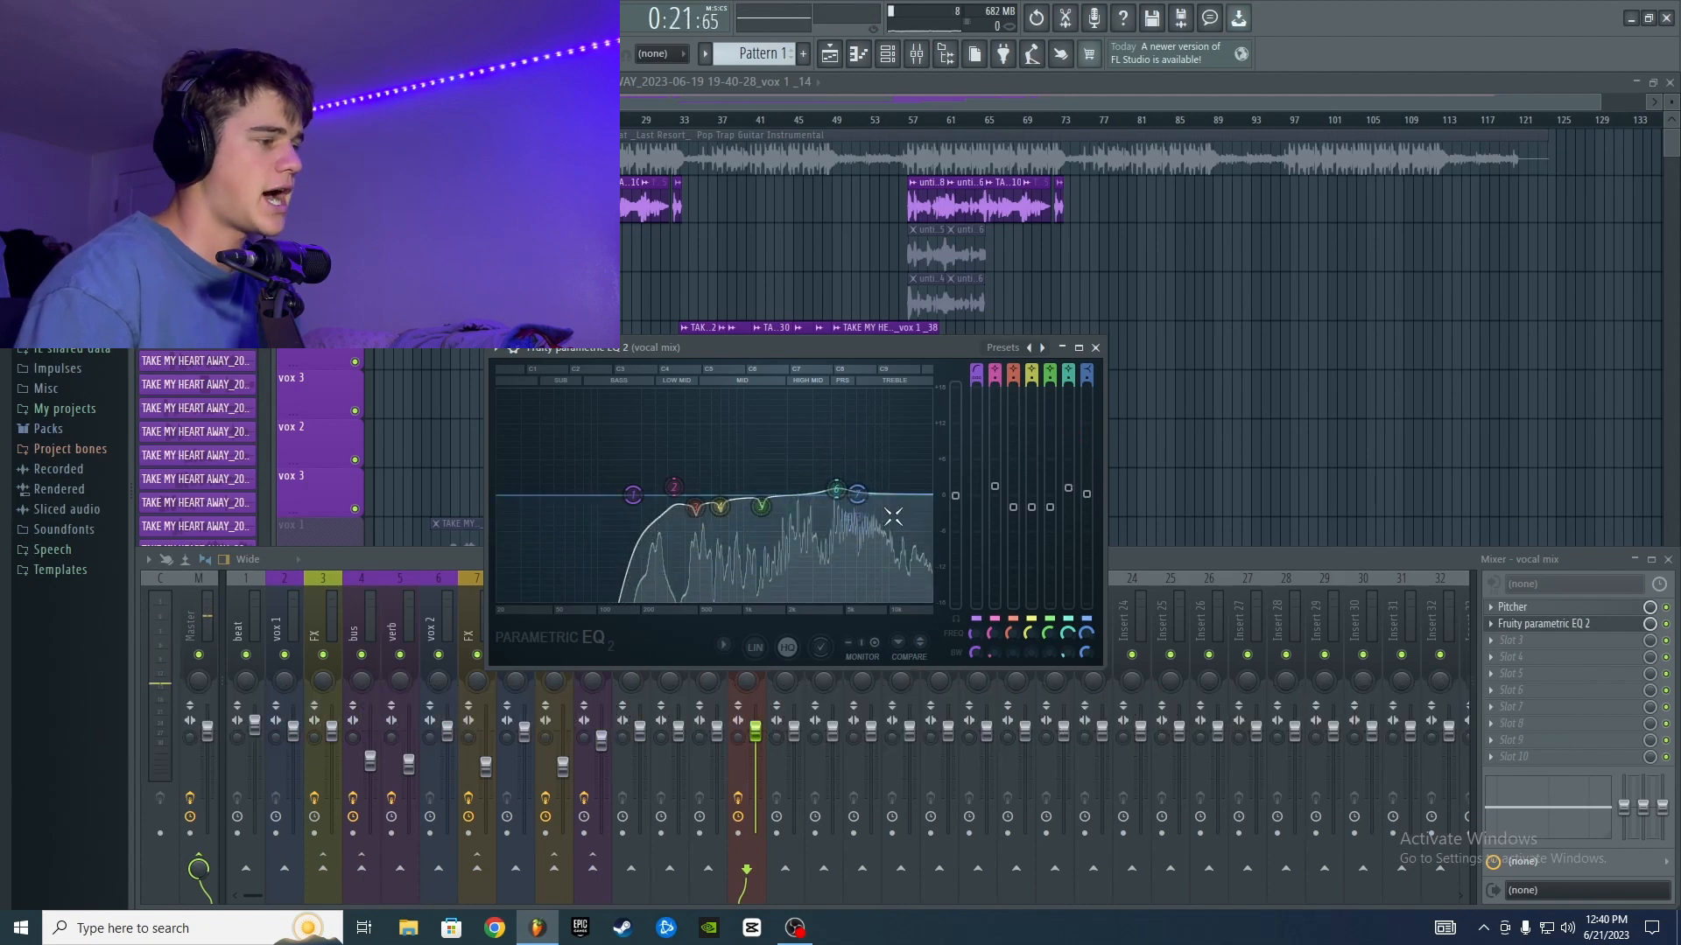
# - Raise the band 7 high shelf slightly at about 5.6 kHz and audition the brightened vocal
pyautogui.scroll(-5, 869, 501)
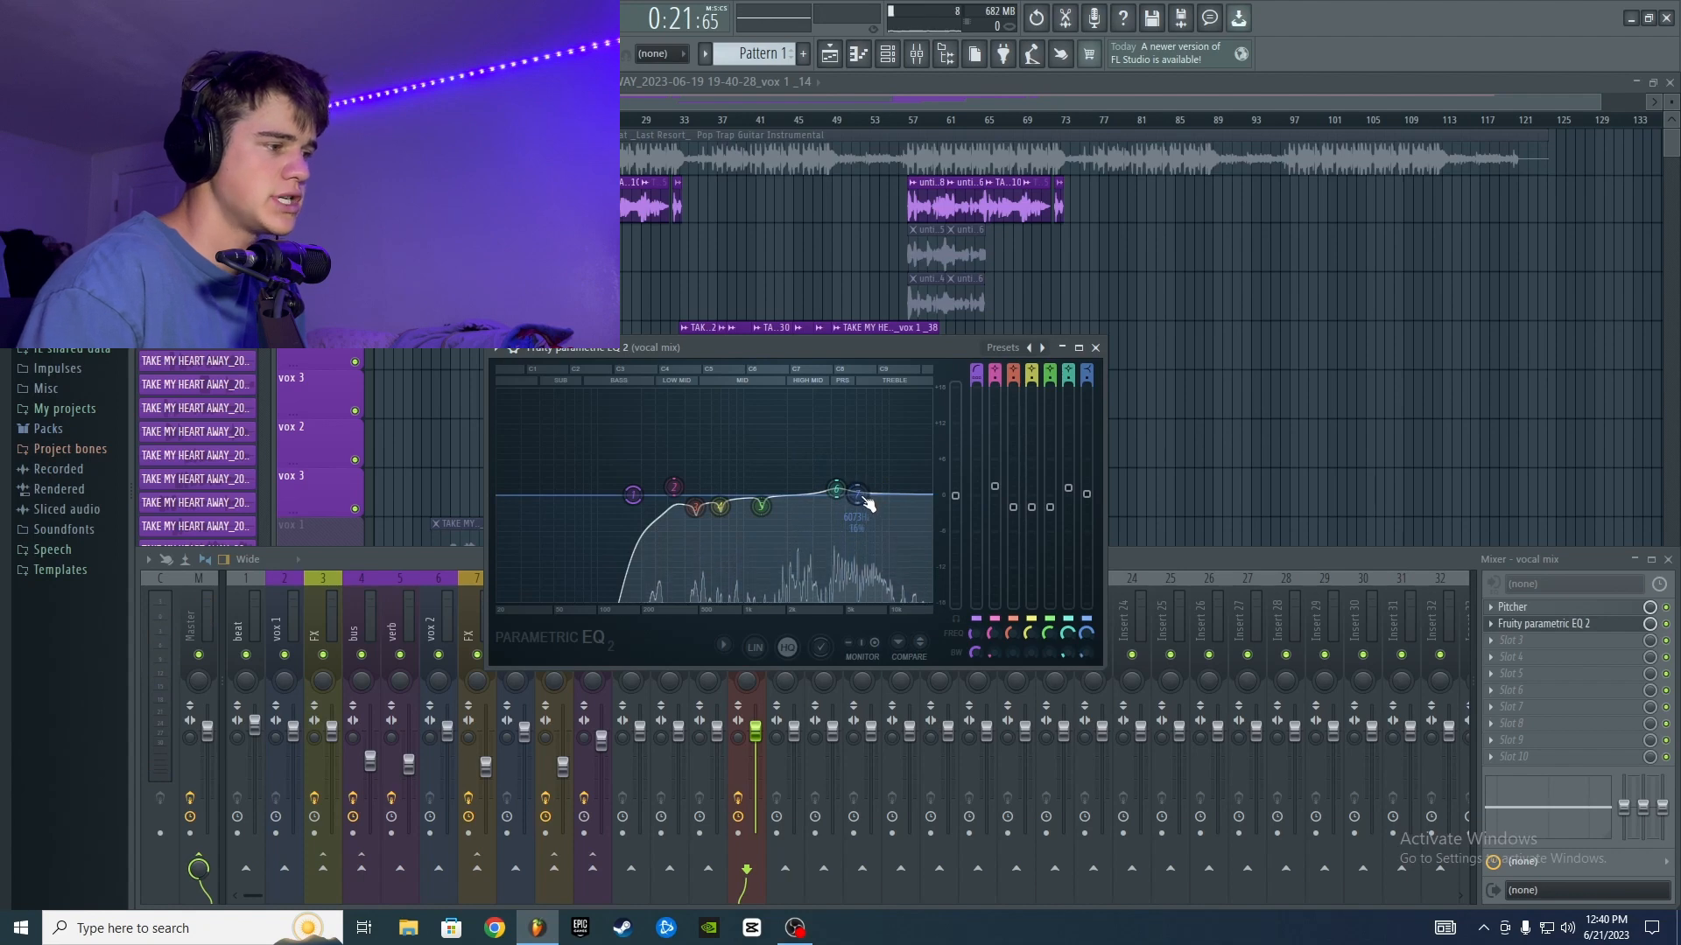
pyautogui.moveTo(863, 498); pyautogui.dragTo(857, 480)
pyautogui.scroll(3, 862, 478)
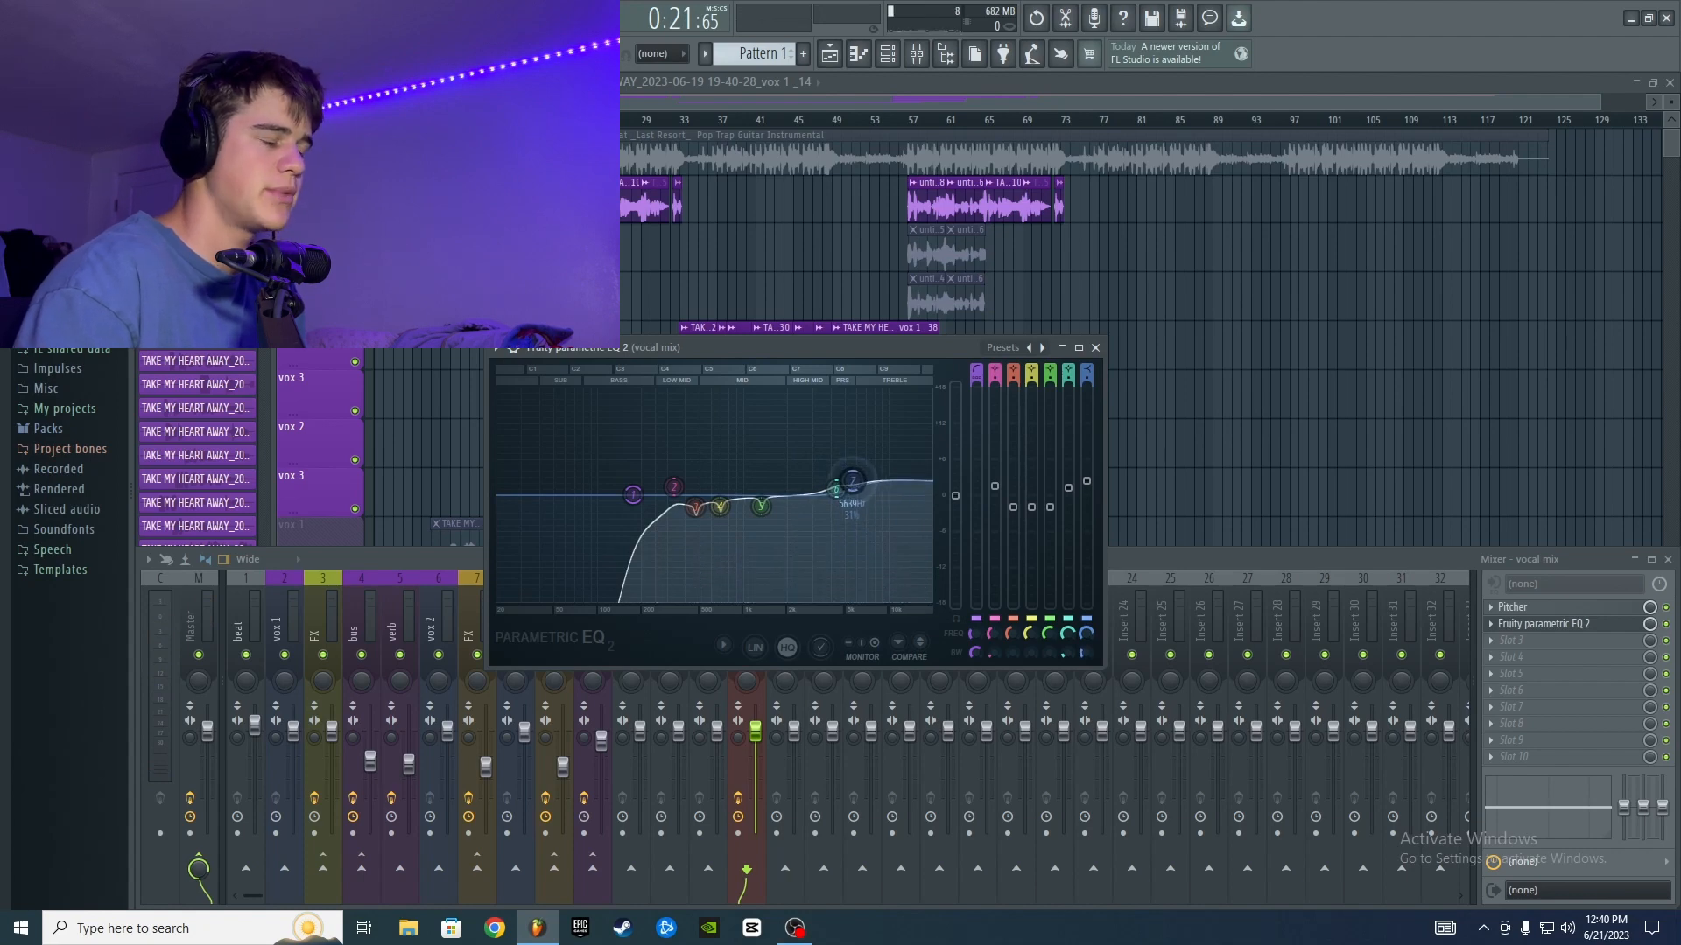
pyautogui.press('space')
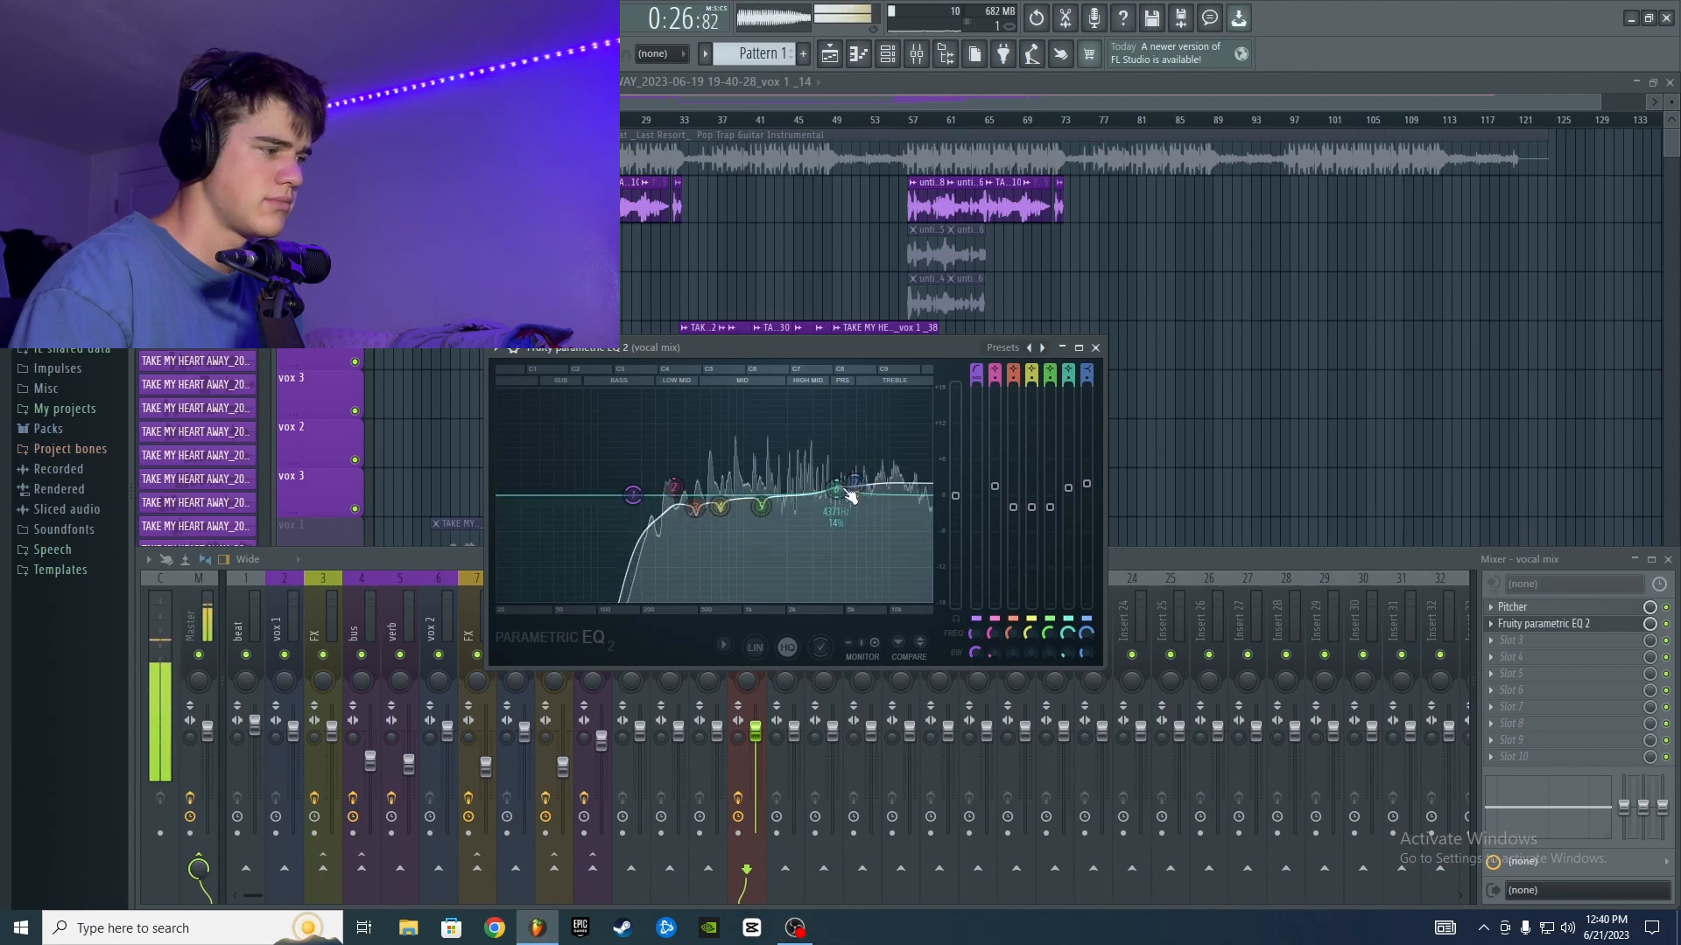
pyautogui.press('space')
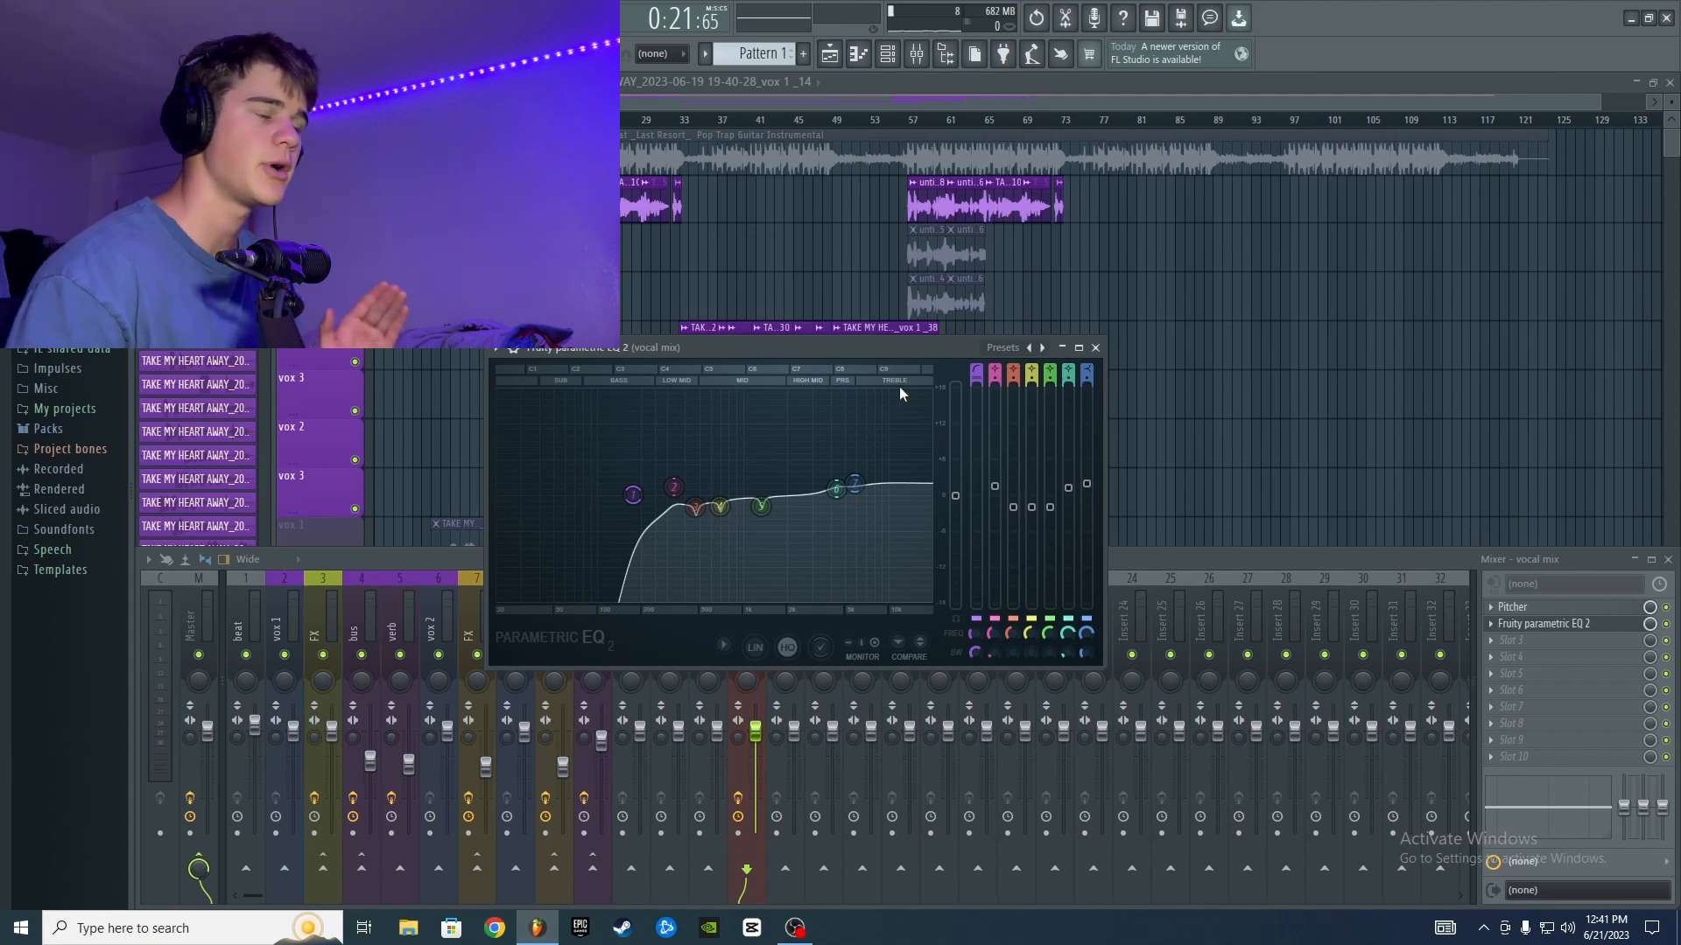
# - Add a second Fruity parametric EQ 2 in the empty slot below the first one on the vocal mix track
pyautogui.moveTo(872, 348); pyautogui.dragTo(870, 330)
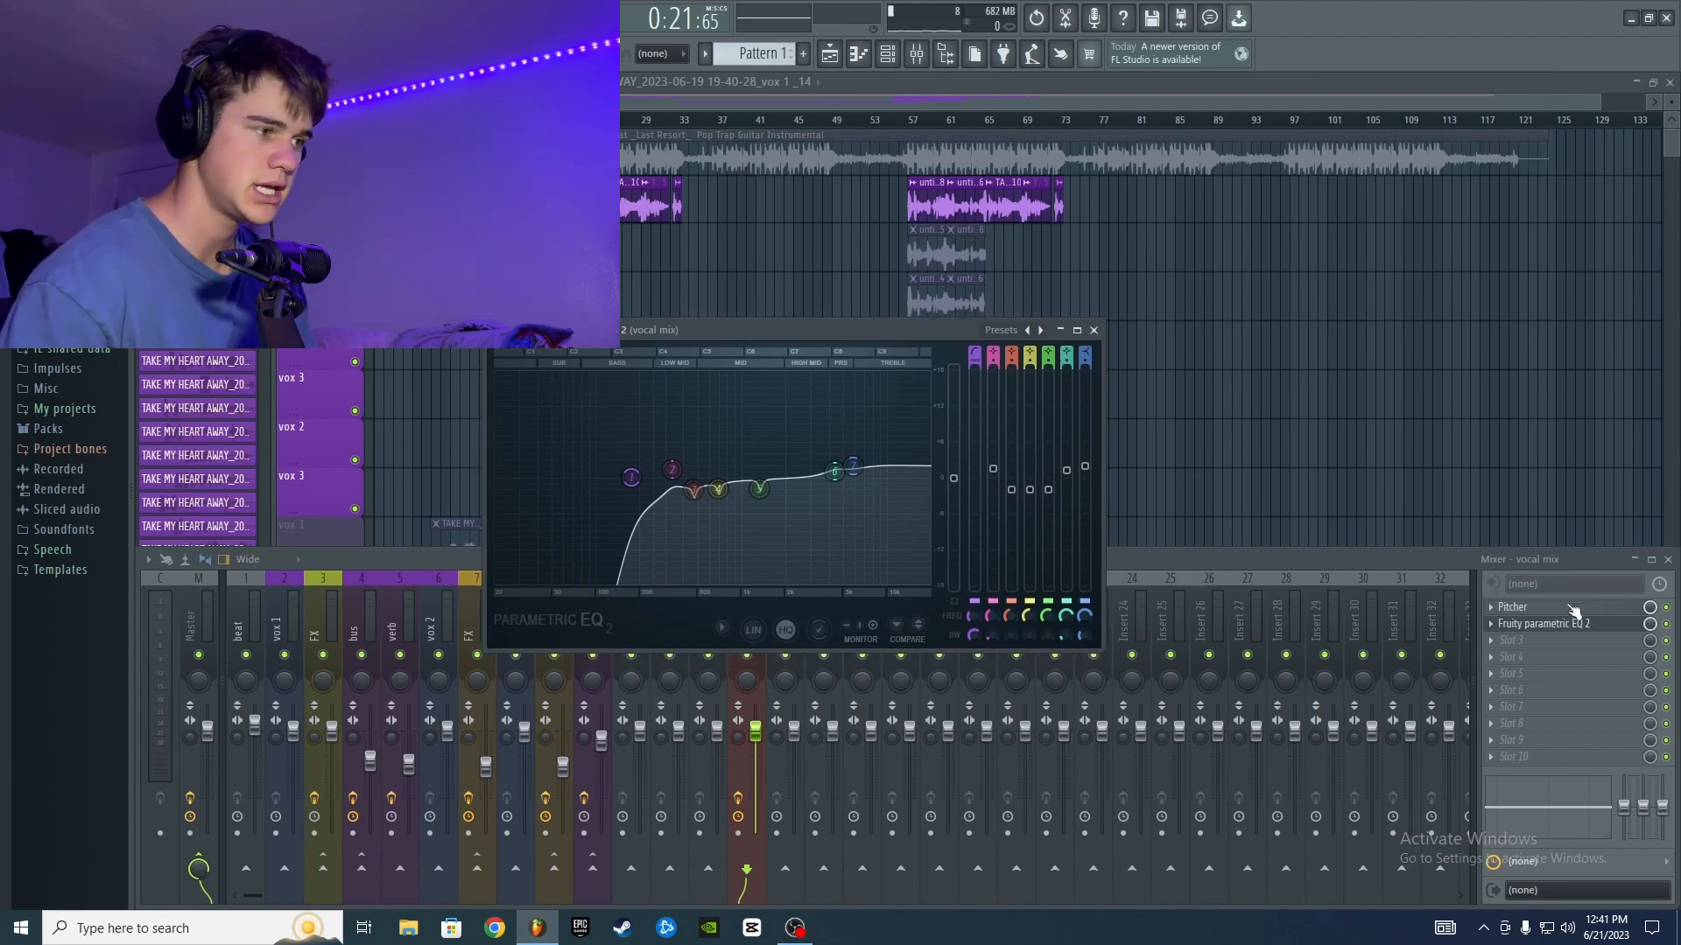
pyautogui.click(1538, 648)
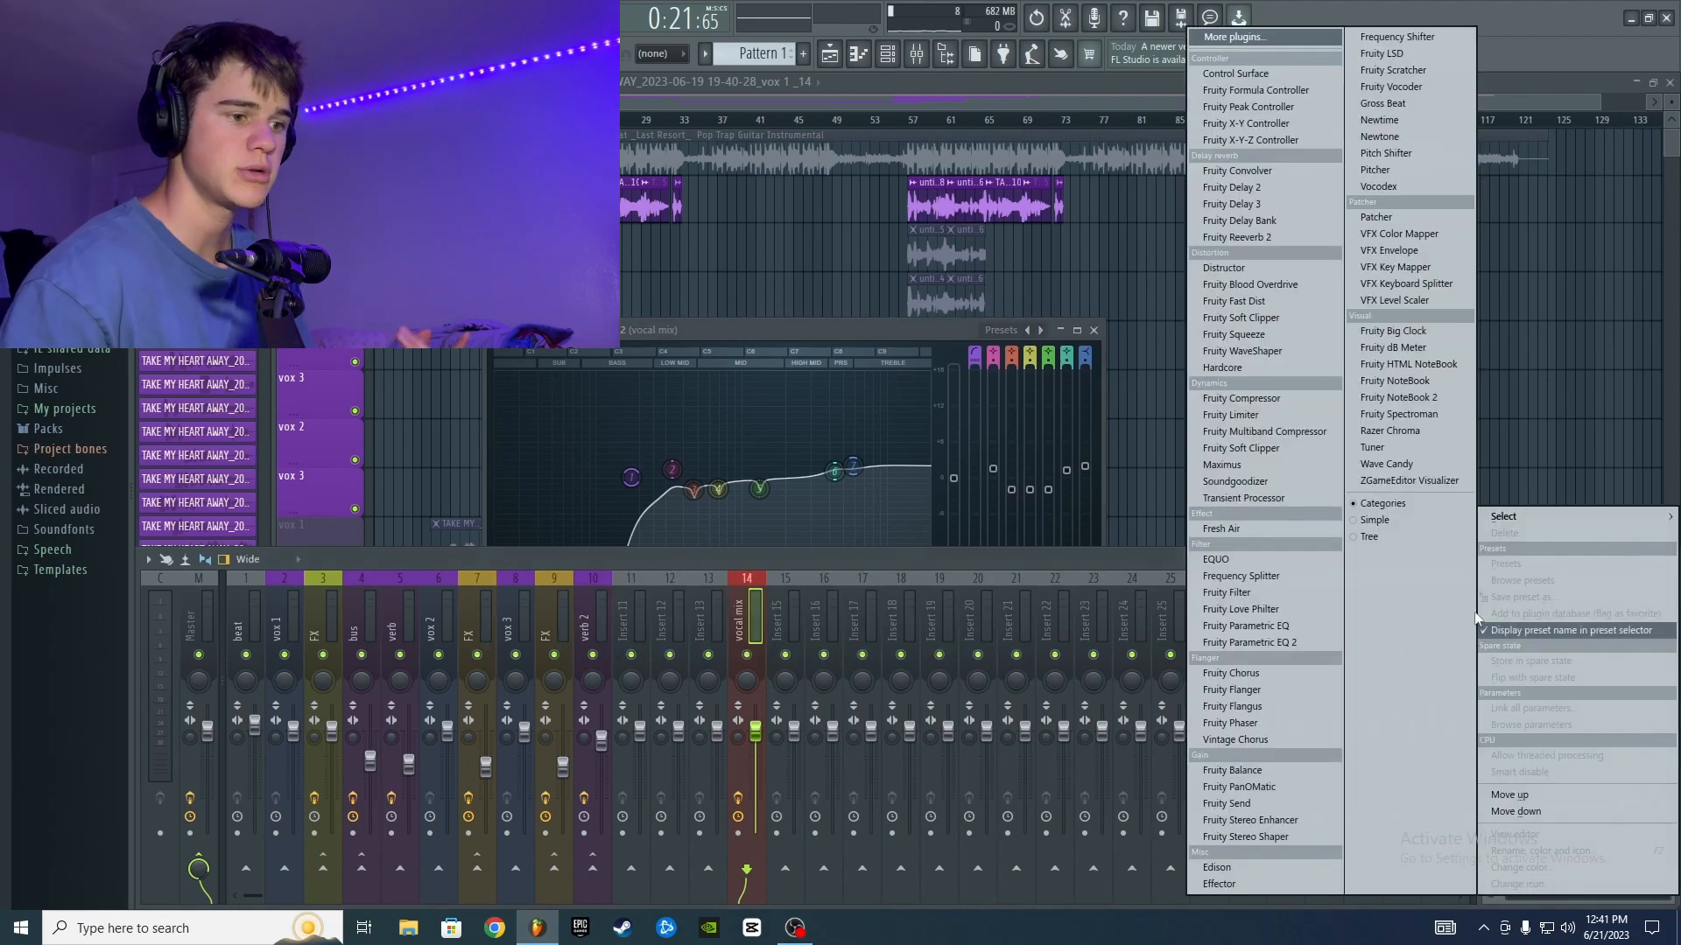
pyautogui.click(1255, 648)
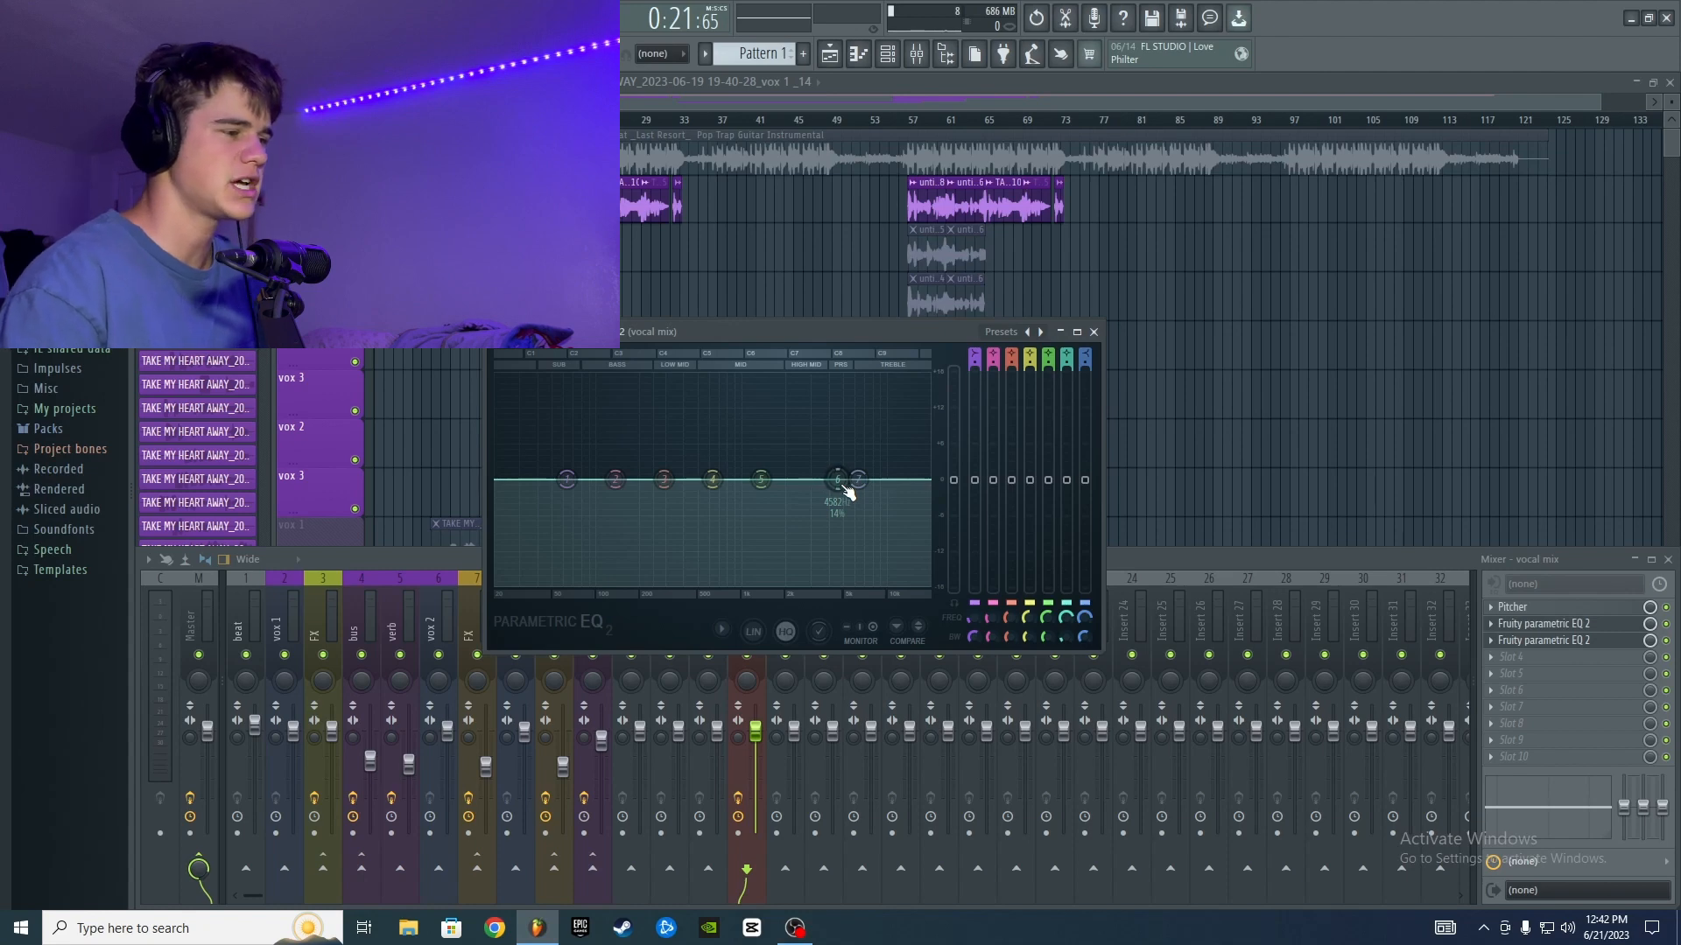
# - Narrow the second EQ's band 6 to 0% width, boost it fully around 4.5 kHz to audition it, and set a slight cut
pyautogui.moveTo(842, 484)
pyautogui.mouseDown()
pyautogui.moveTo(840, 377)
pyautogui.moveTo(811, 377)
pyautogui.moveTo(836, 481)
pyautogui.mouseUp()
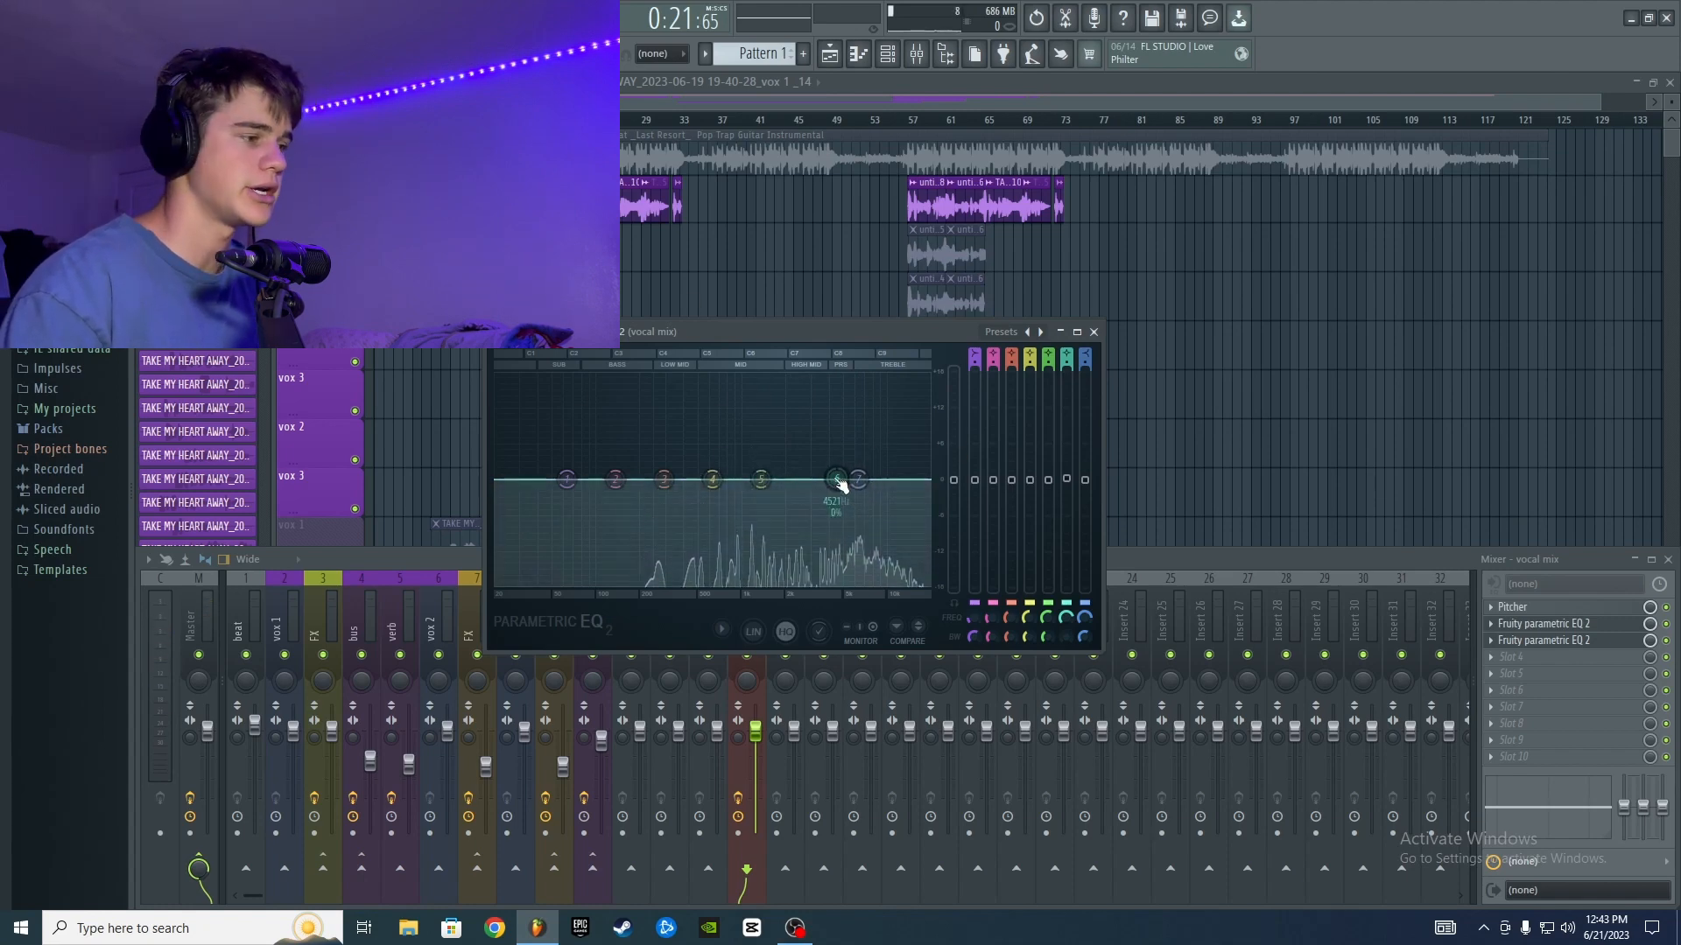
pyautogui.moveTo(837, 478); pyautogui.dragTo(838, 376)
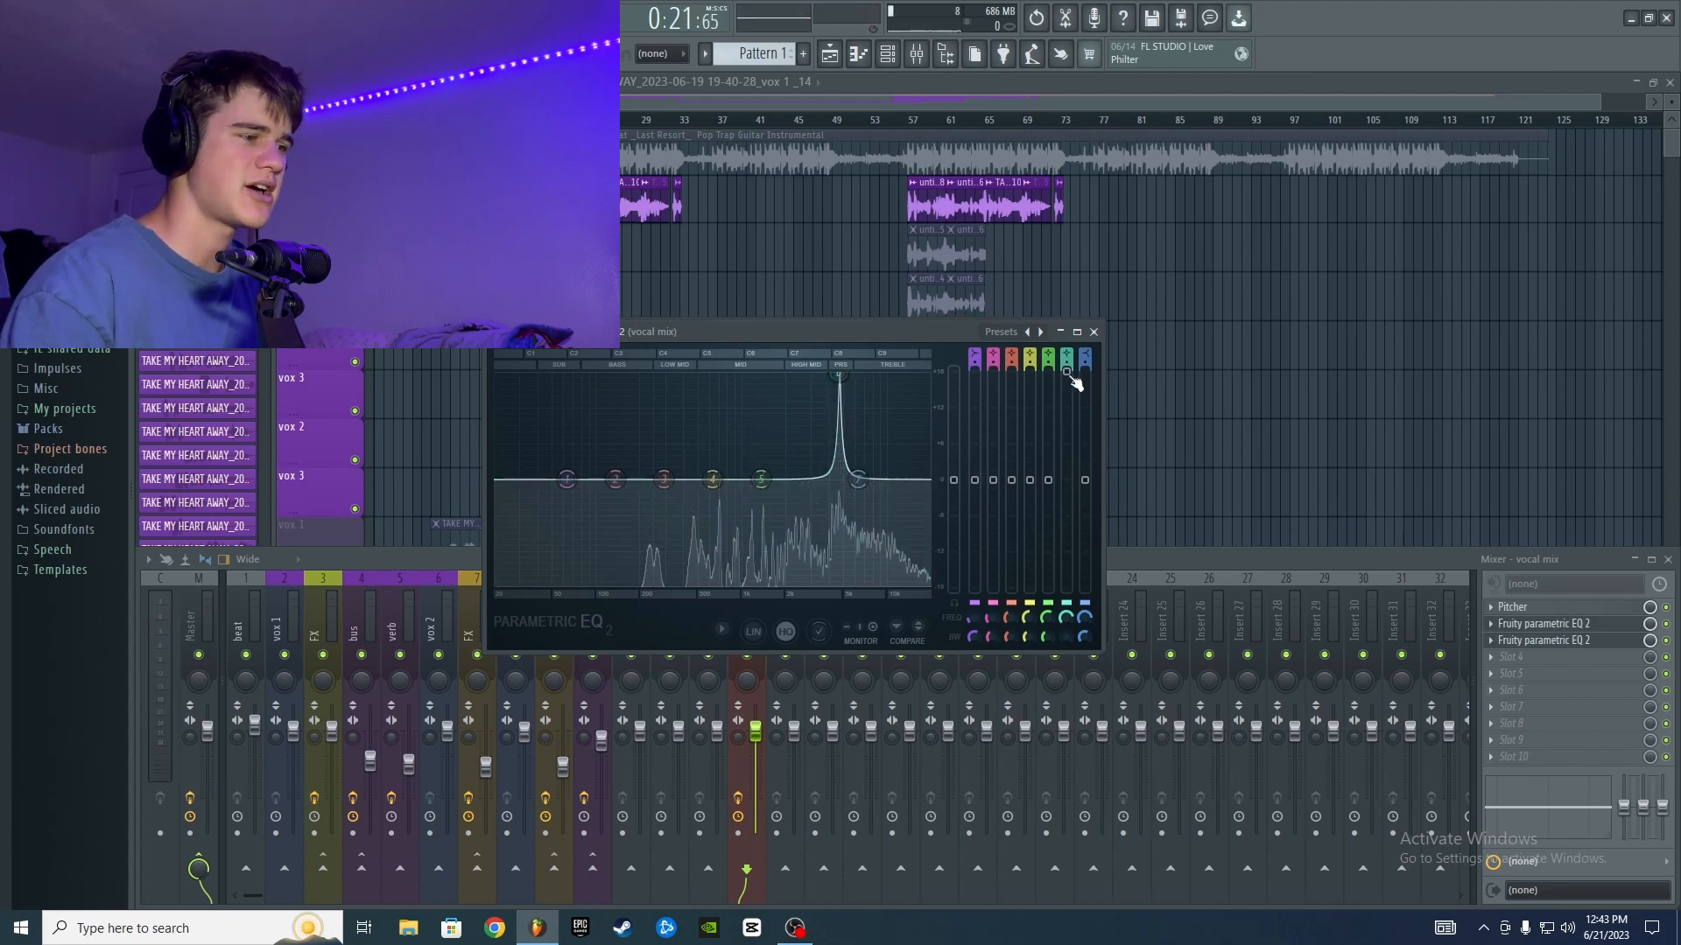
pyautogui.moveTo(1068, 376); pyautogui.dragTo(1066, 491)
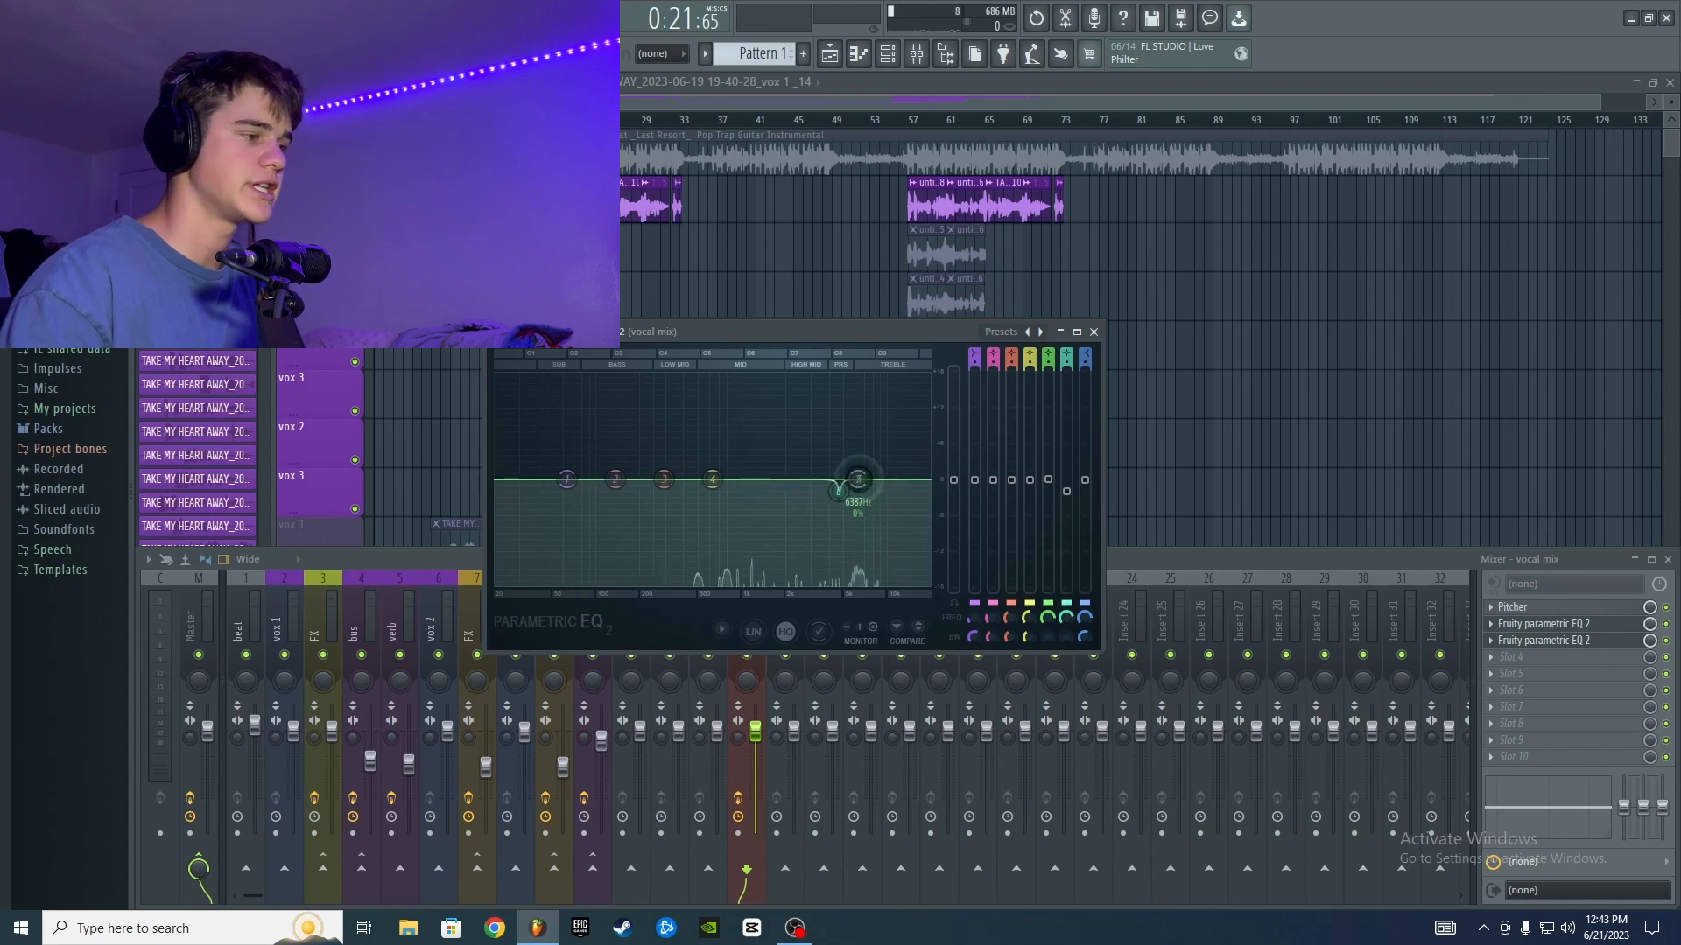
# - Boost the narrow band 5 fully at about 6.4 kHz while auditioning the vocal, then lower it to a slight cut
pyautogui.moveTo(858, 479); pyautogui.dragTo(858, 376)
pyautogui.press('space')
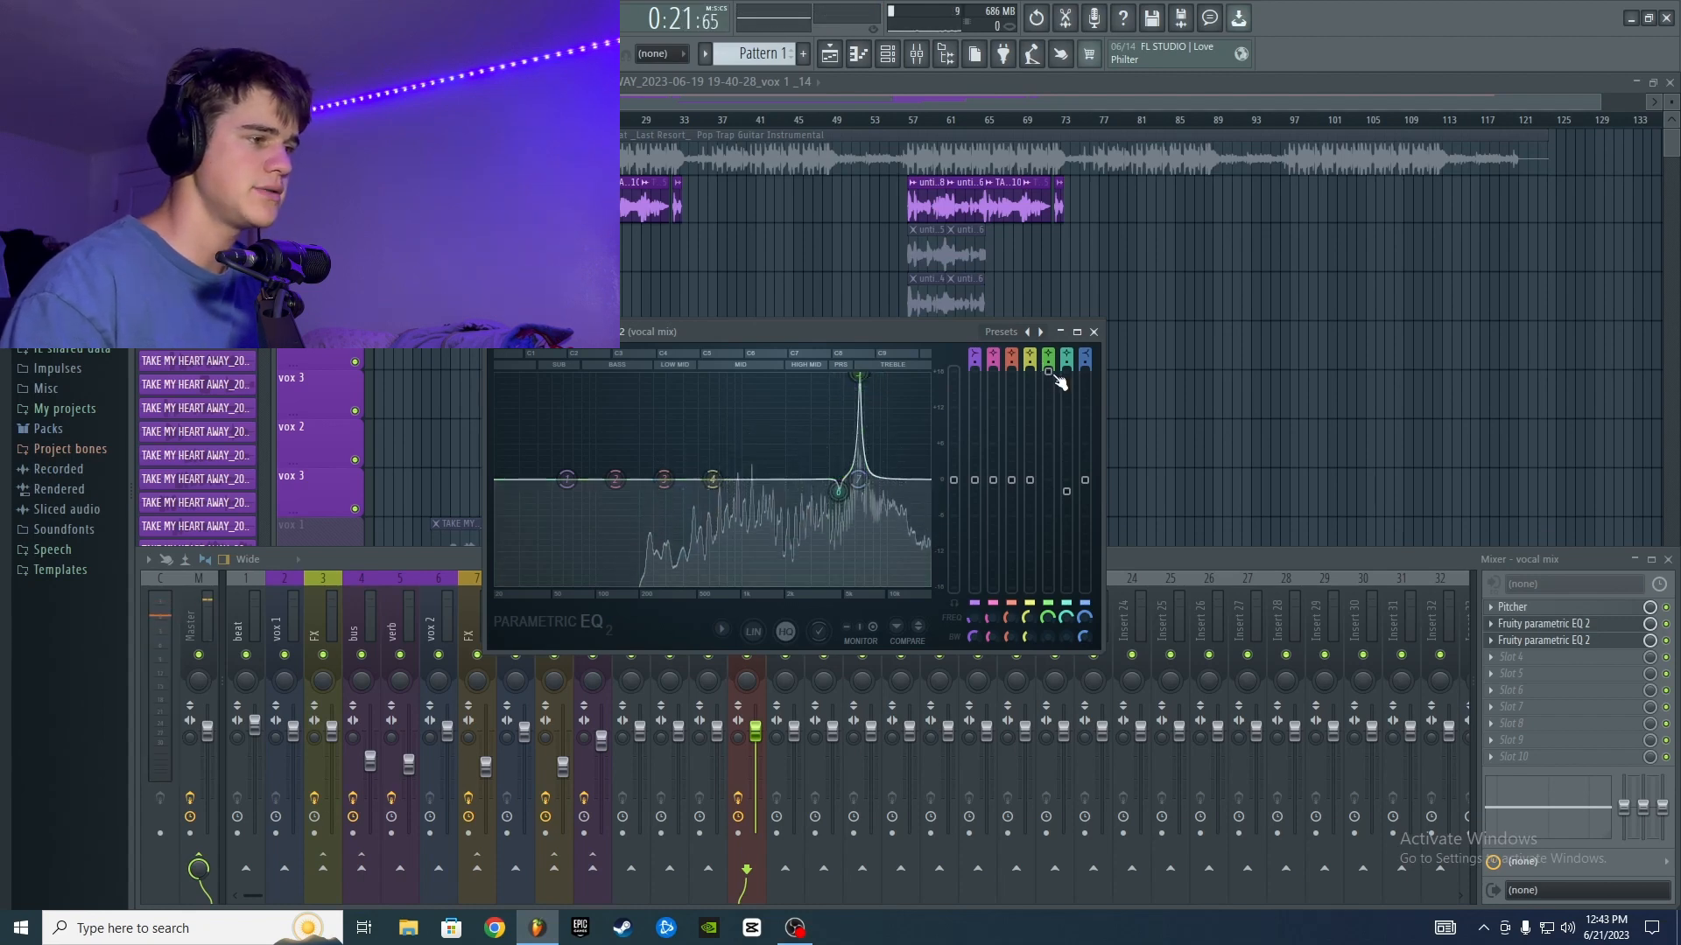
pyautogui.moveTo(1051, 373); pyautogui.dragTo(1050, 474)
pyautogui.moveTo(858, 478); pyautogui.dragTo(858, 492)
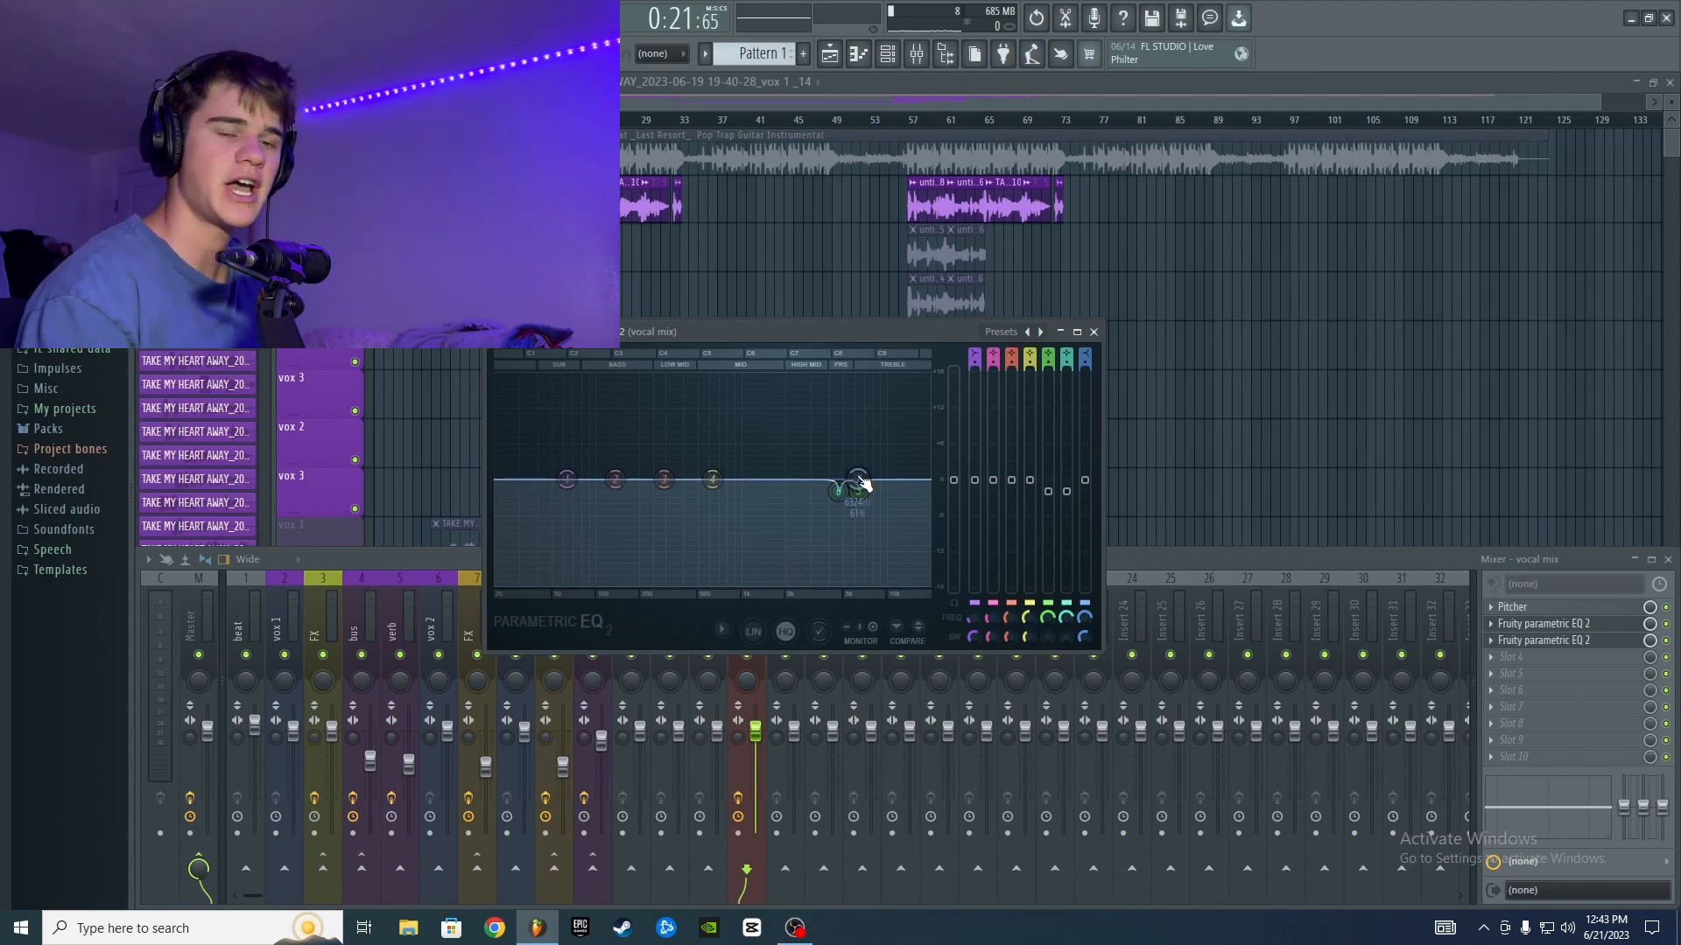
# - Sweep a narrow, fully boosted band 4 in the lower mids during playback, then lower it to a slight cut
pyautogui.press('space')
pyautogui.moveTo(712, 479); pyautogui.dragTo(723, 378)
pyautogui.press('space')
pyautogui.press('space')
pyautogui.press('space')
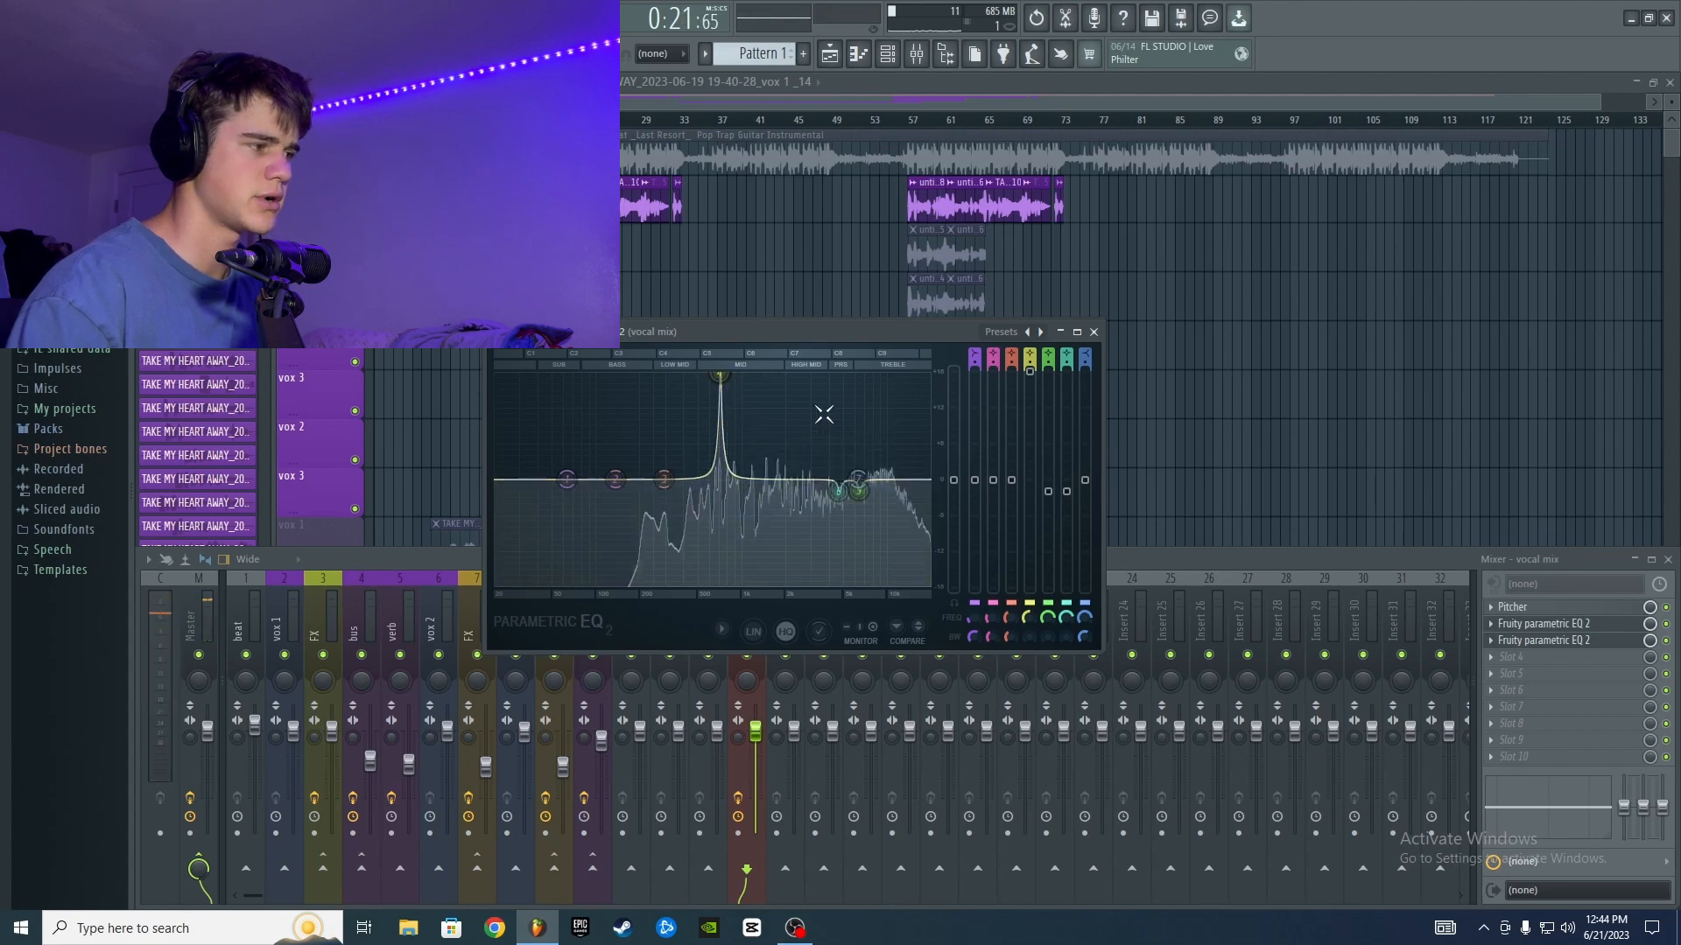
pyautogui.moveTo(1029, 370); pyautogui.dragTo(1030, 434)
pyautogui.moveTo(1030, 433); pyautogui.dragTo(1030, 494)
pyautogui.press('space')
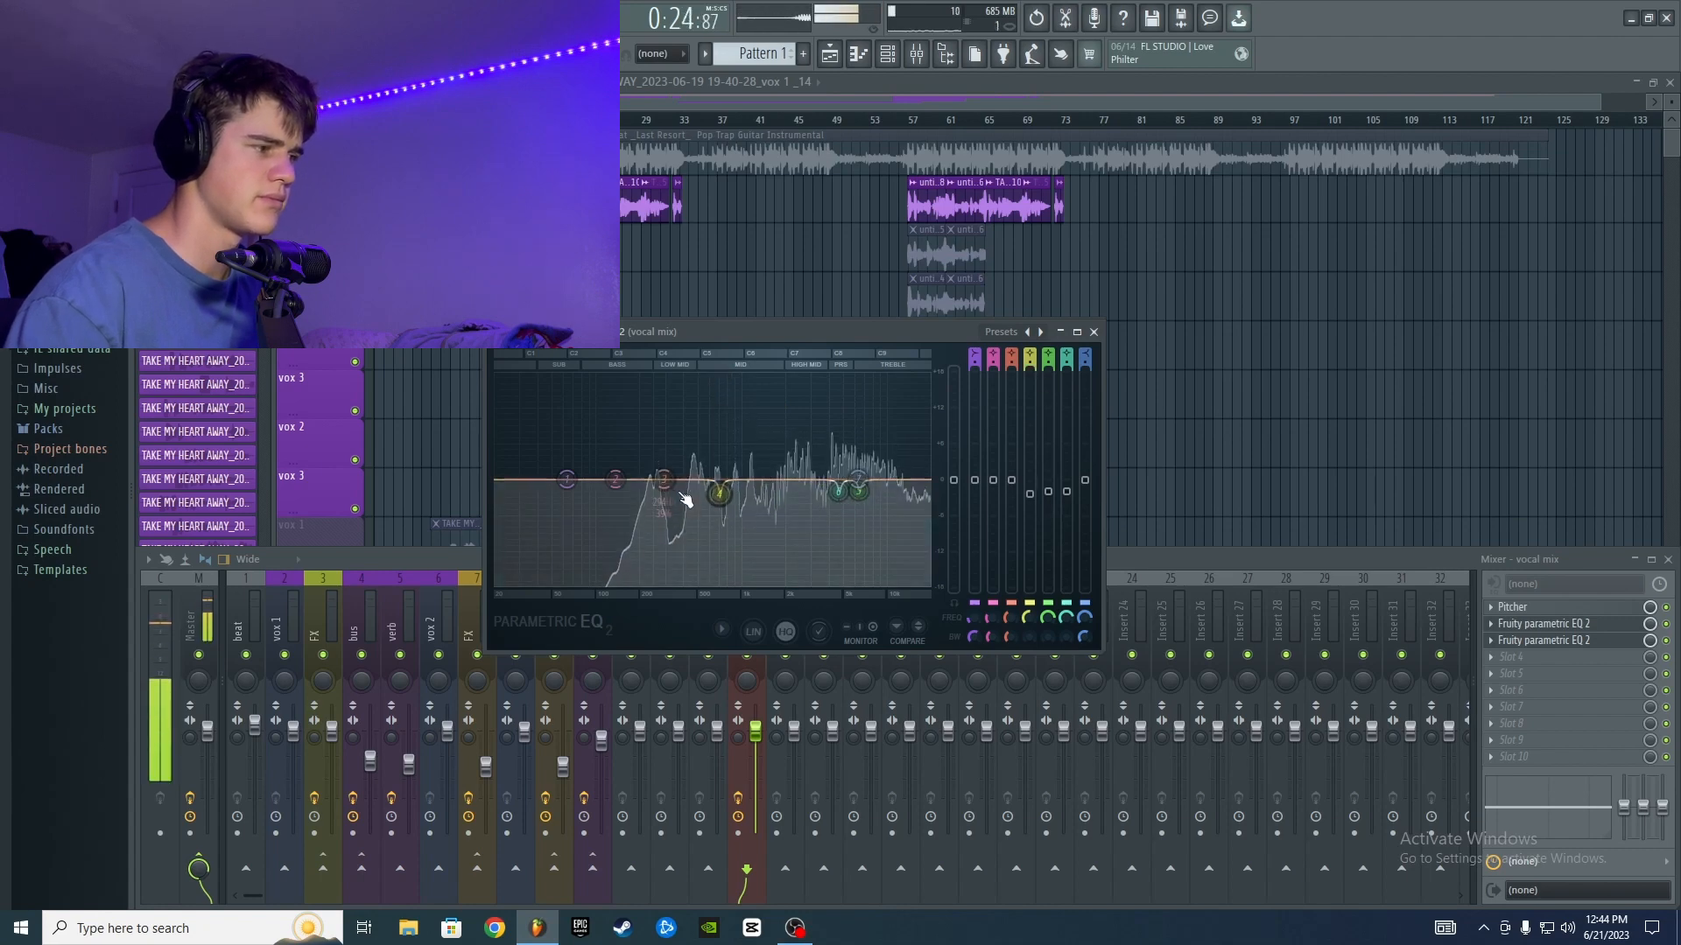
# - Move a narrow band 3 into the high mids, boost it fully to find the resonance, then set a slight cut
pyautogui.press('space')
pyautogui.moveTo(663, 480); pyautogui.dragTo(792, 483)
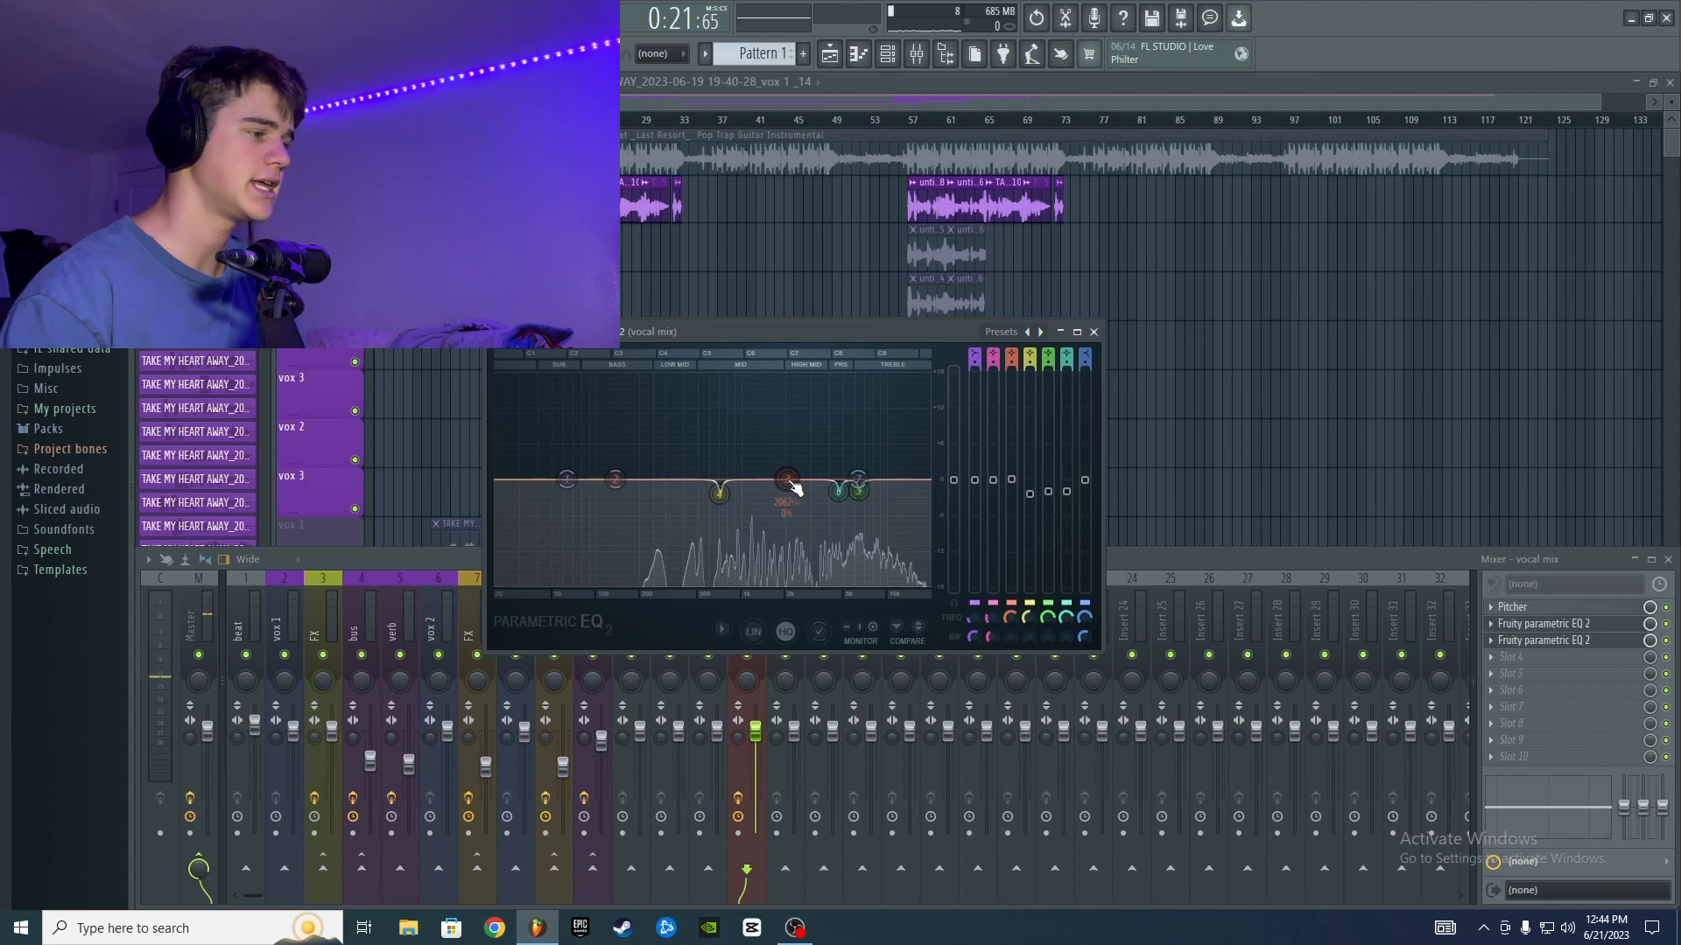
pyautogui.press('space')
pyautogui.moveTo(795, 488); pyautogui.dragTo(794, 375)
pyautogui.moveTo(1011, 372); pyautogui.dragTo(1011, 490)
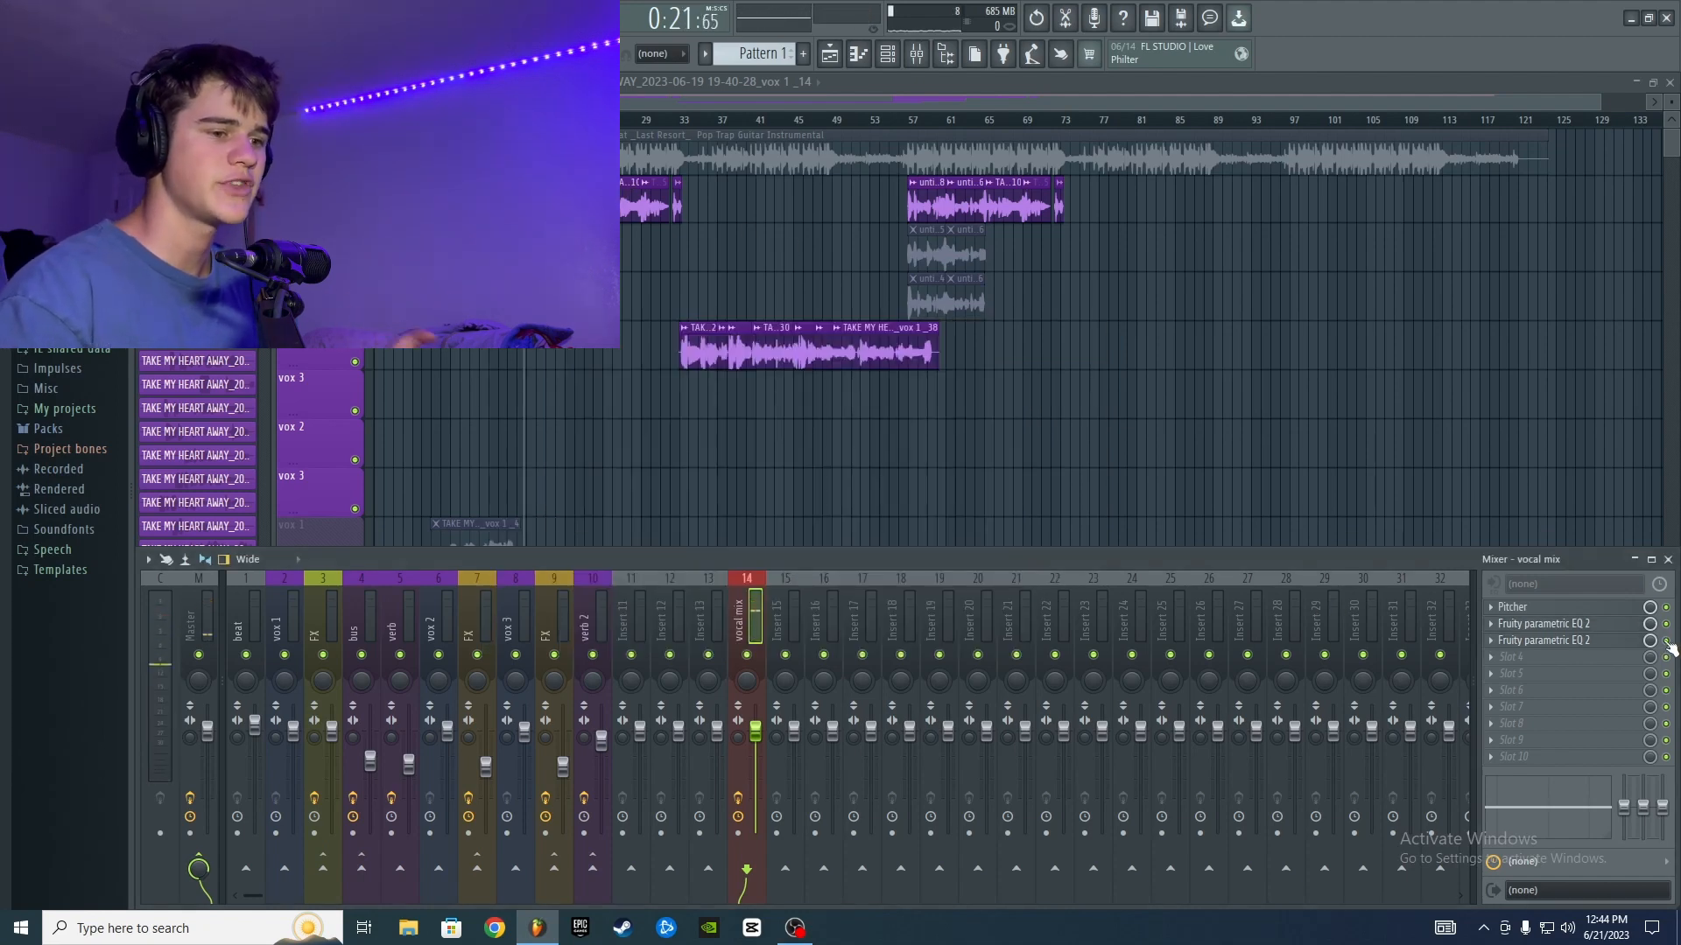
# - Compare the vocal with the second parametric EQ bypassed and enabled, then reopen that EQ
pyautogui.click(1627, 642)
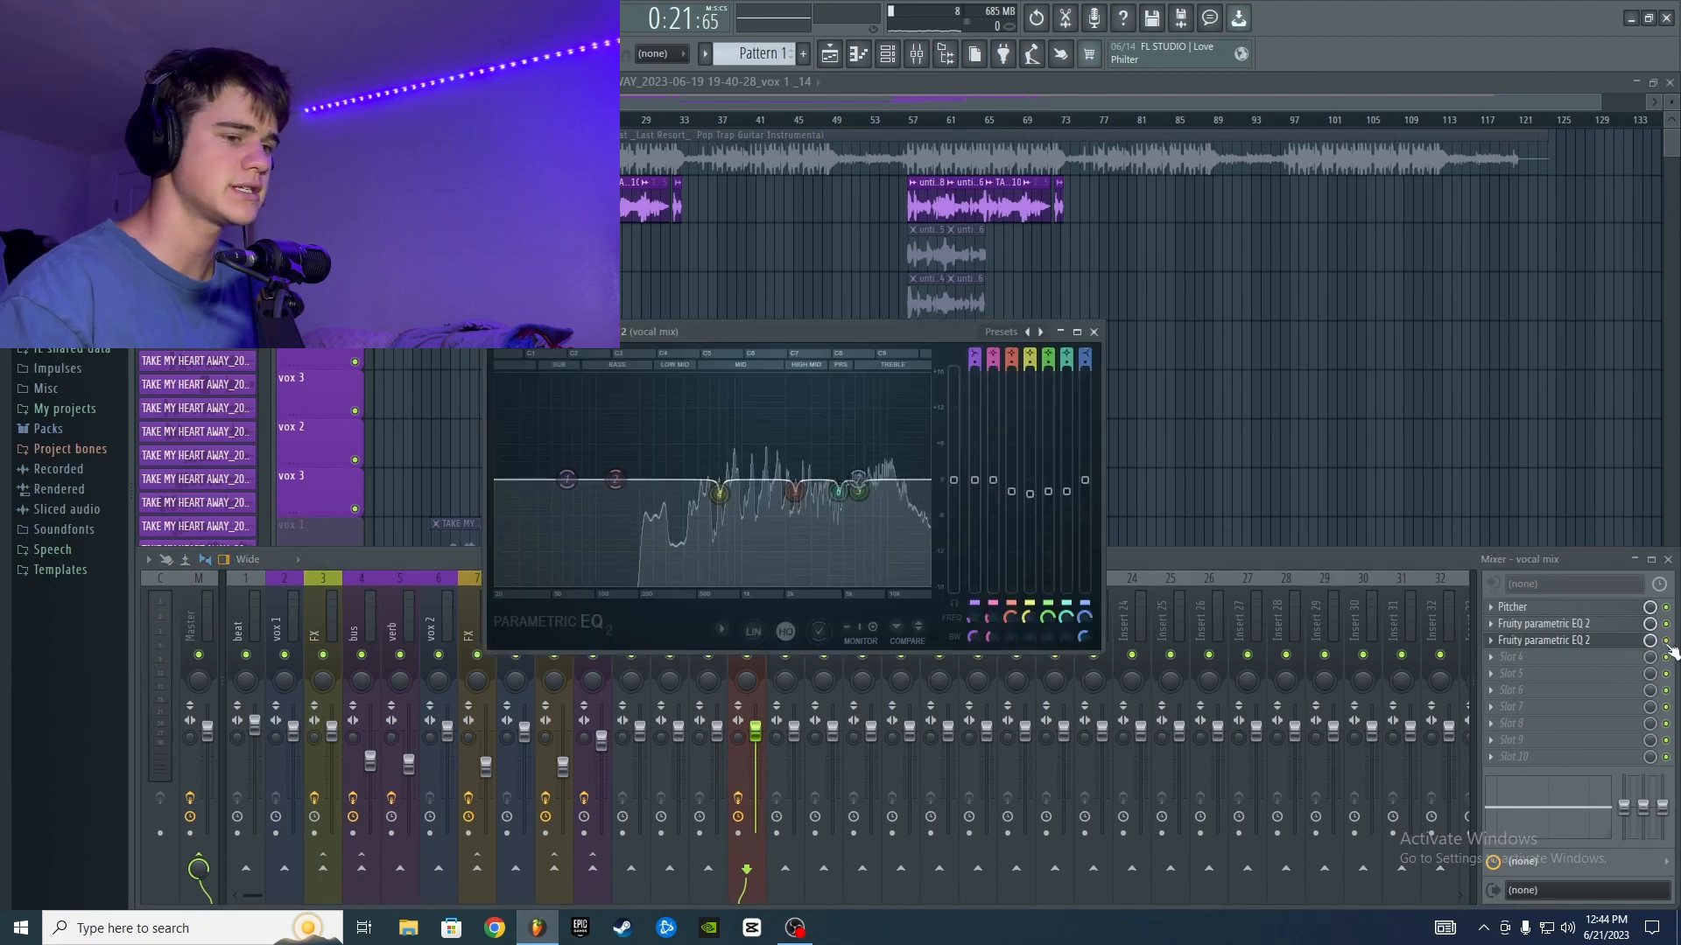
pyautogui.click(1666, 642)
pyautogui.press('space')
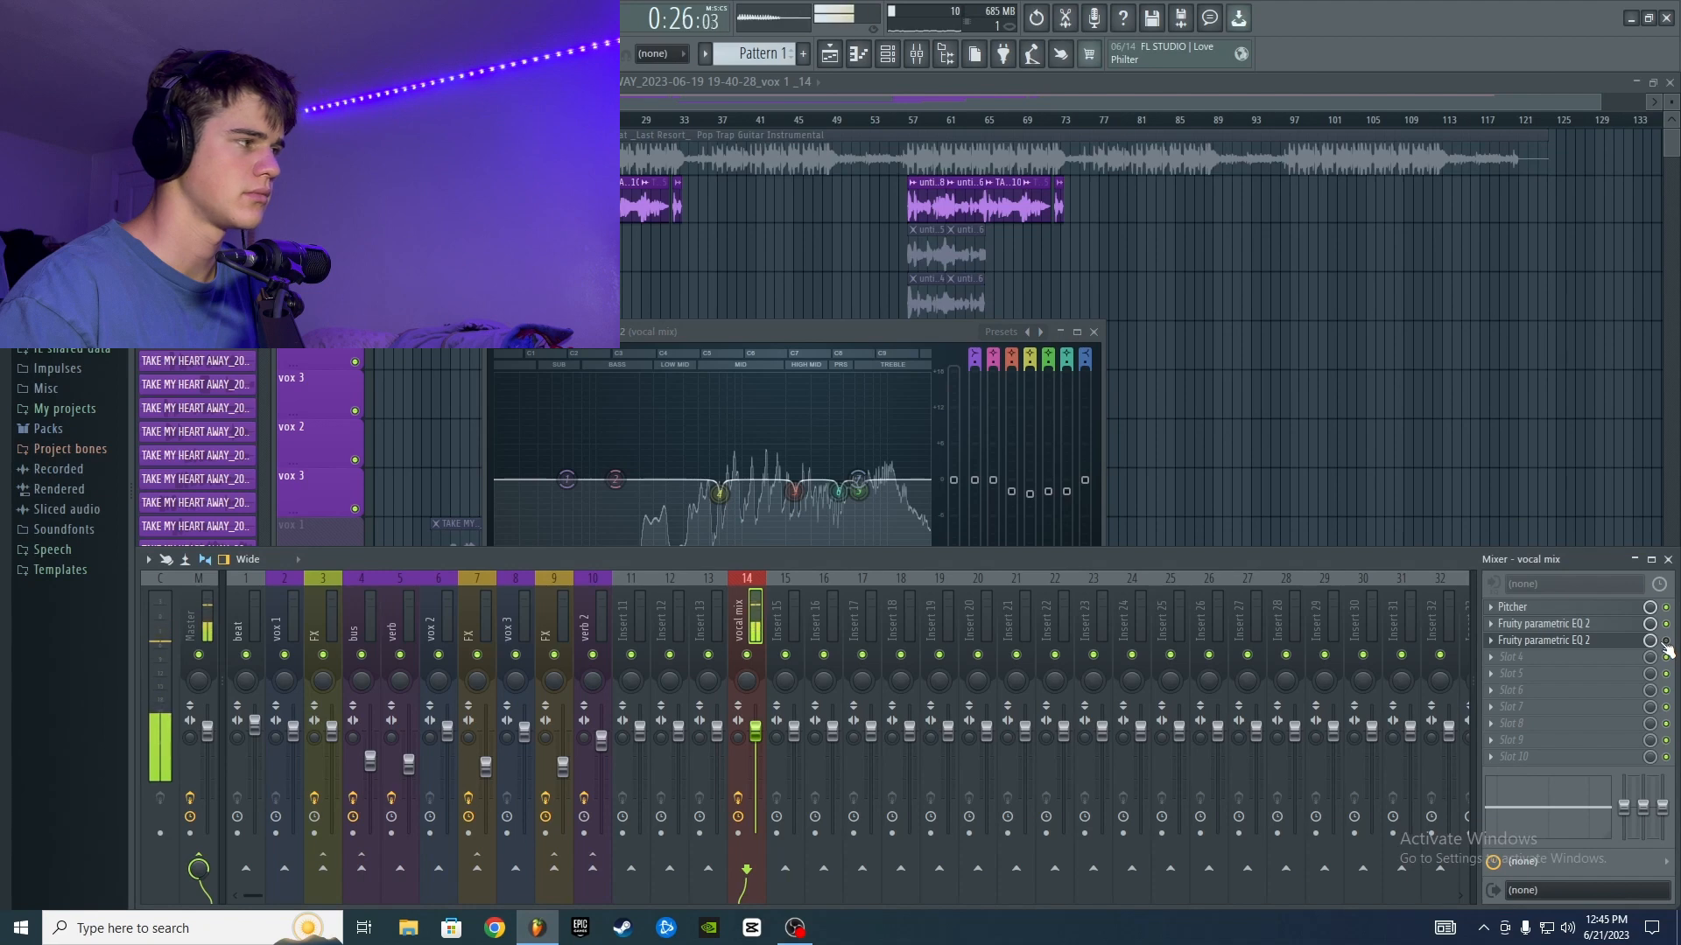
pyautogui.press('space')
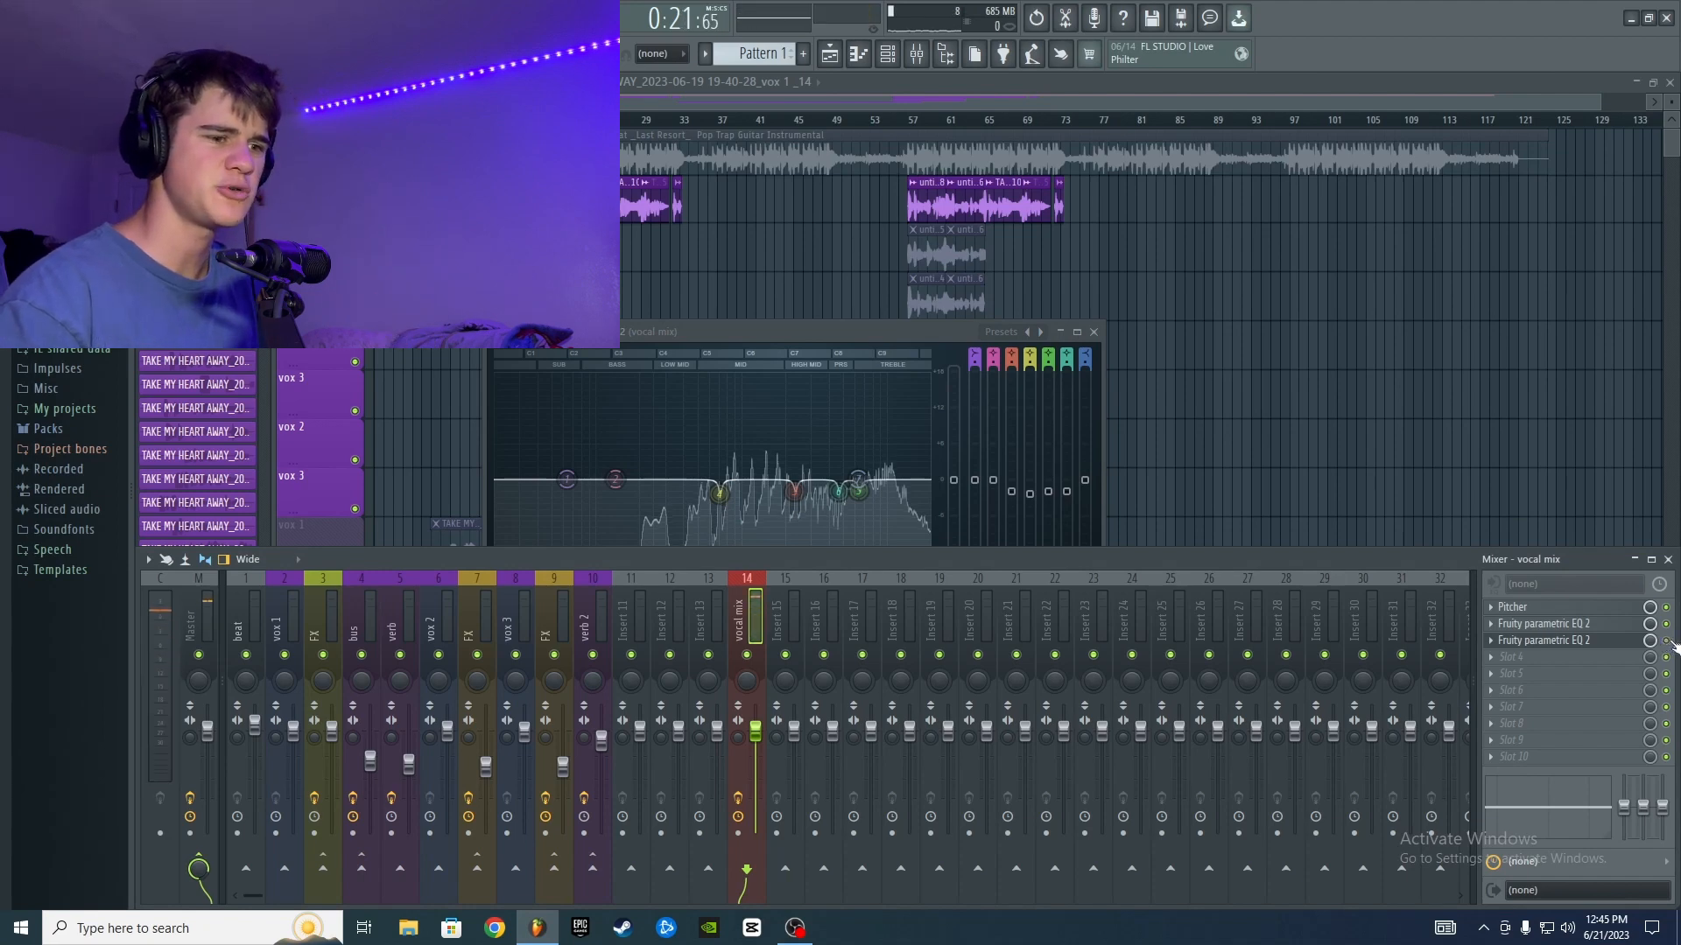
pyautogui.click(1523, 641)
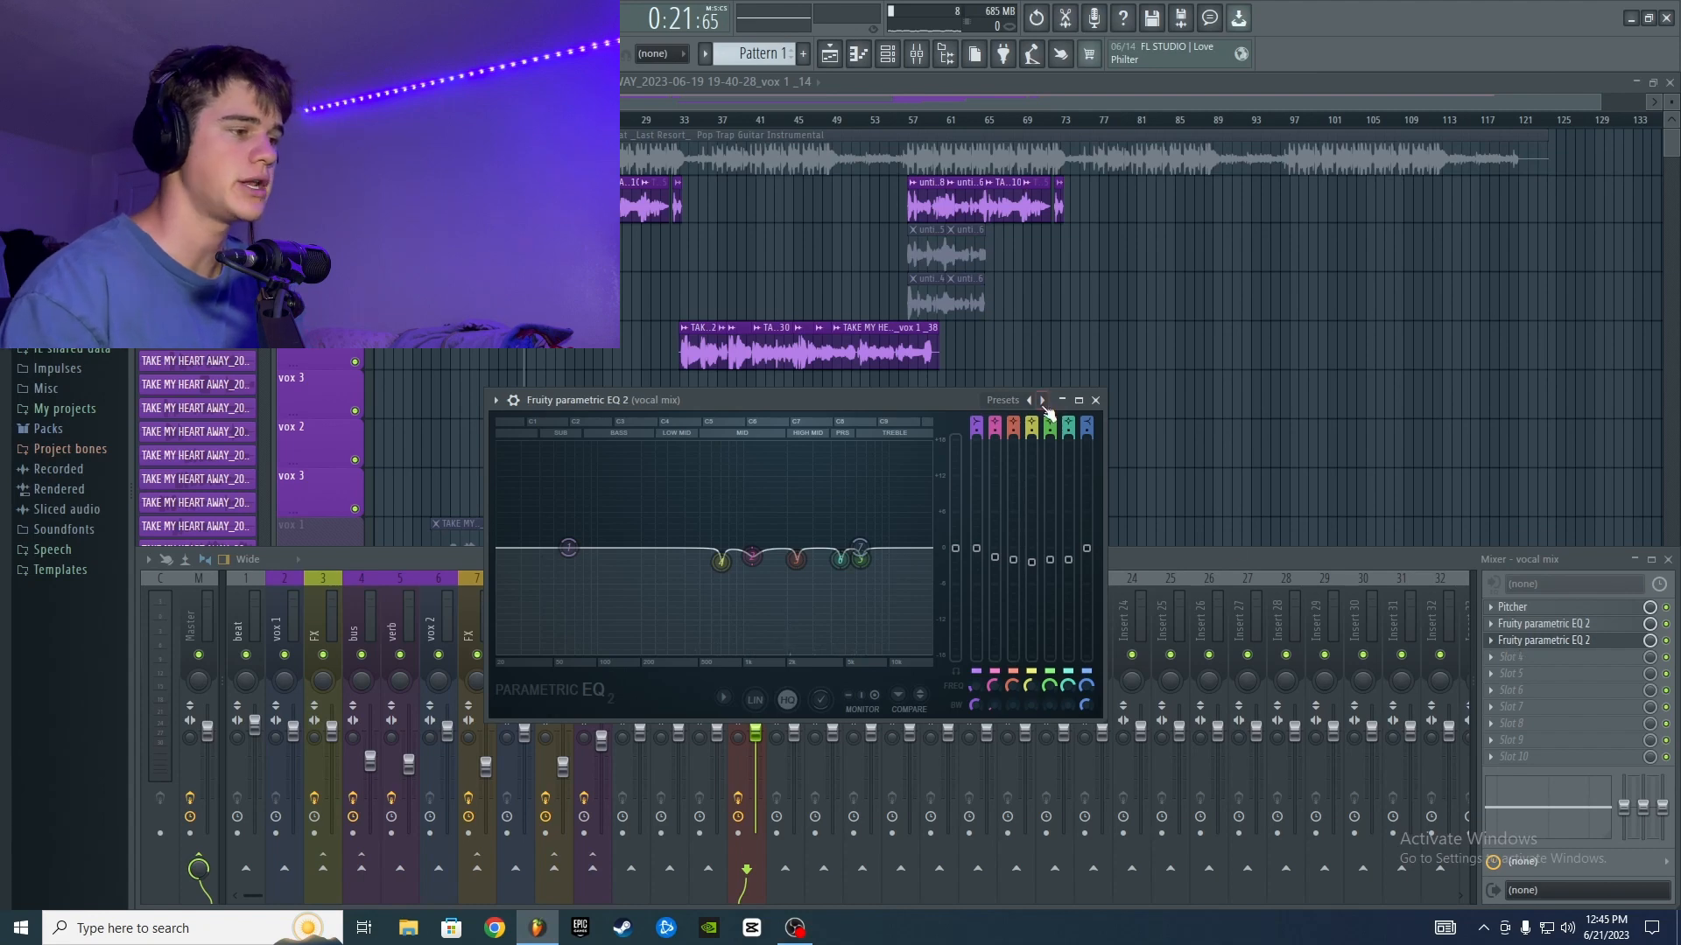
pyautogui.press('space')
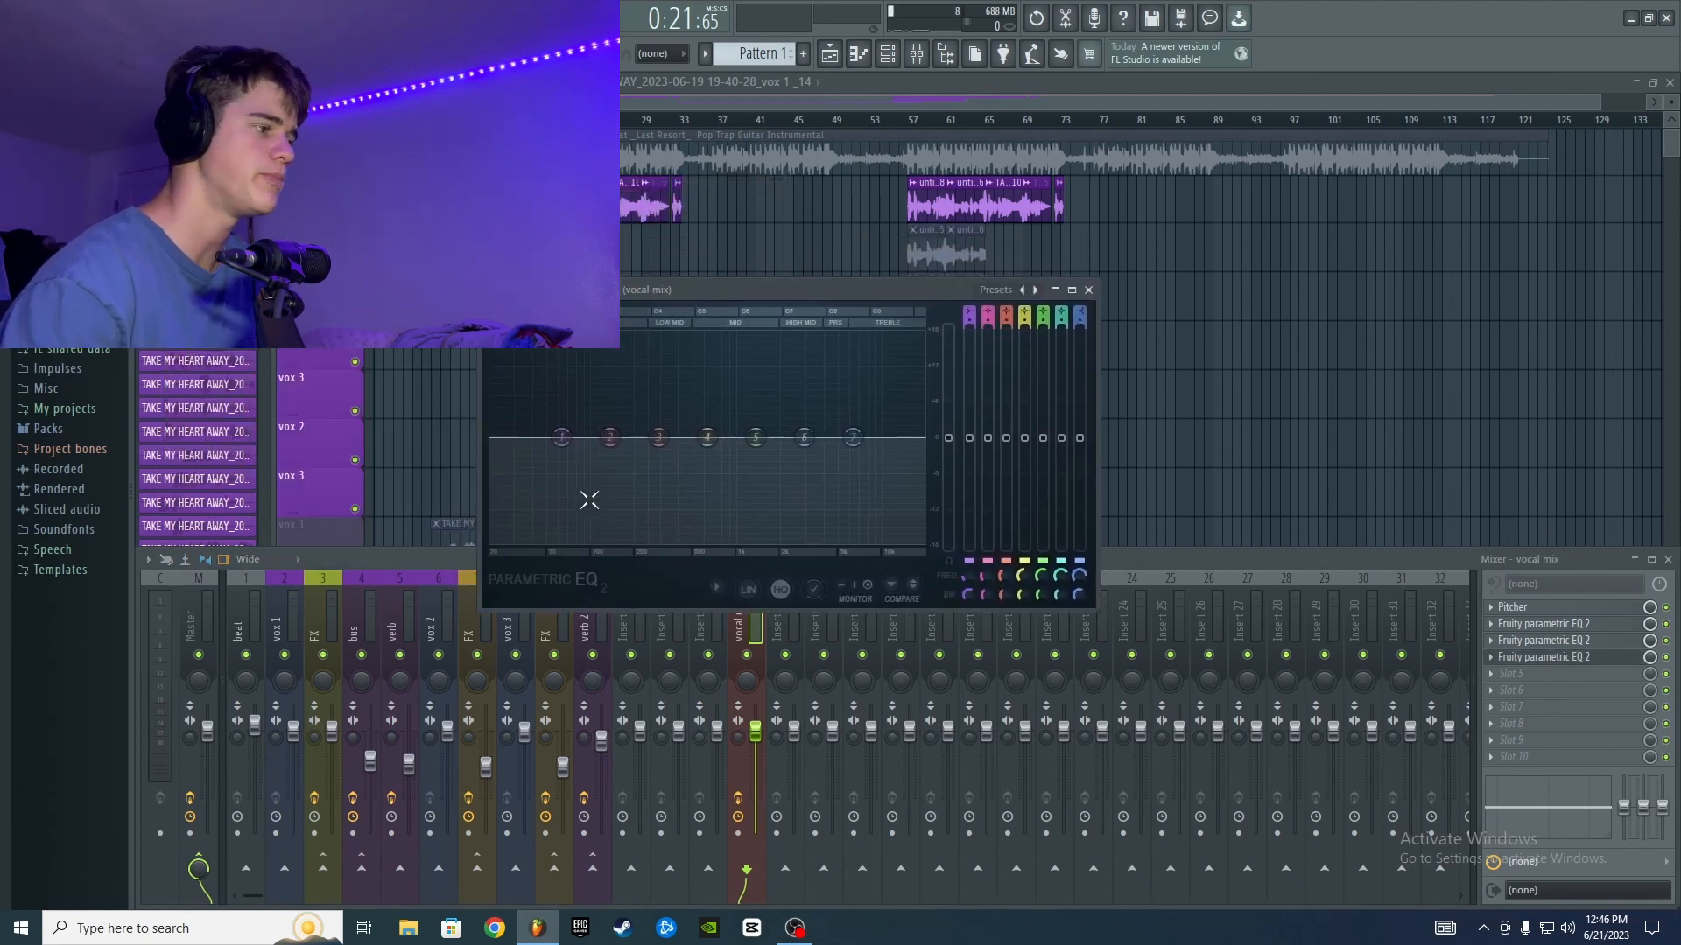
# - Apply a broad, strong band 2 boost in the upper bass on the third Fruity parametric EQ 2 and audition it
pyautogui.moveTo(807, 437)
pyautogui.mouseDown()
pyautogui.moveTo(807, 398)
pyautogui.moveTo(807, 438)
pyautogui.mouseUp()
pyautogui.moveTo(572, 438); pyautogui.dragTo(577, 437)
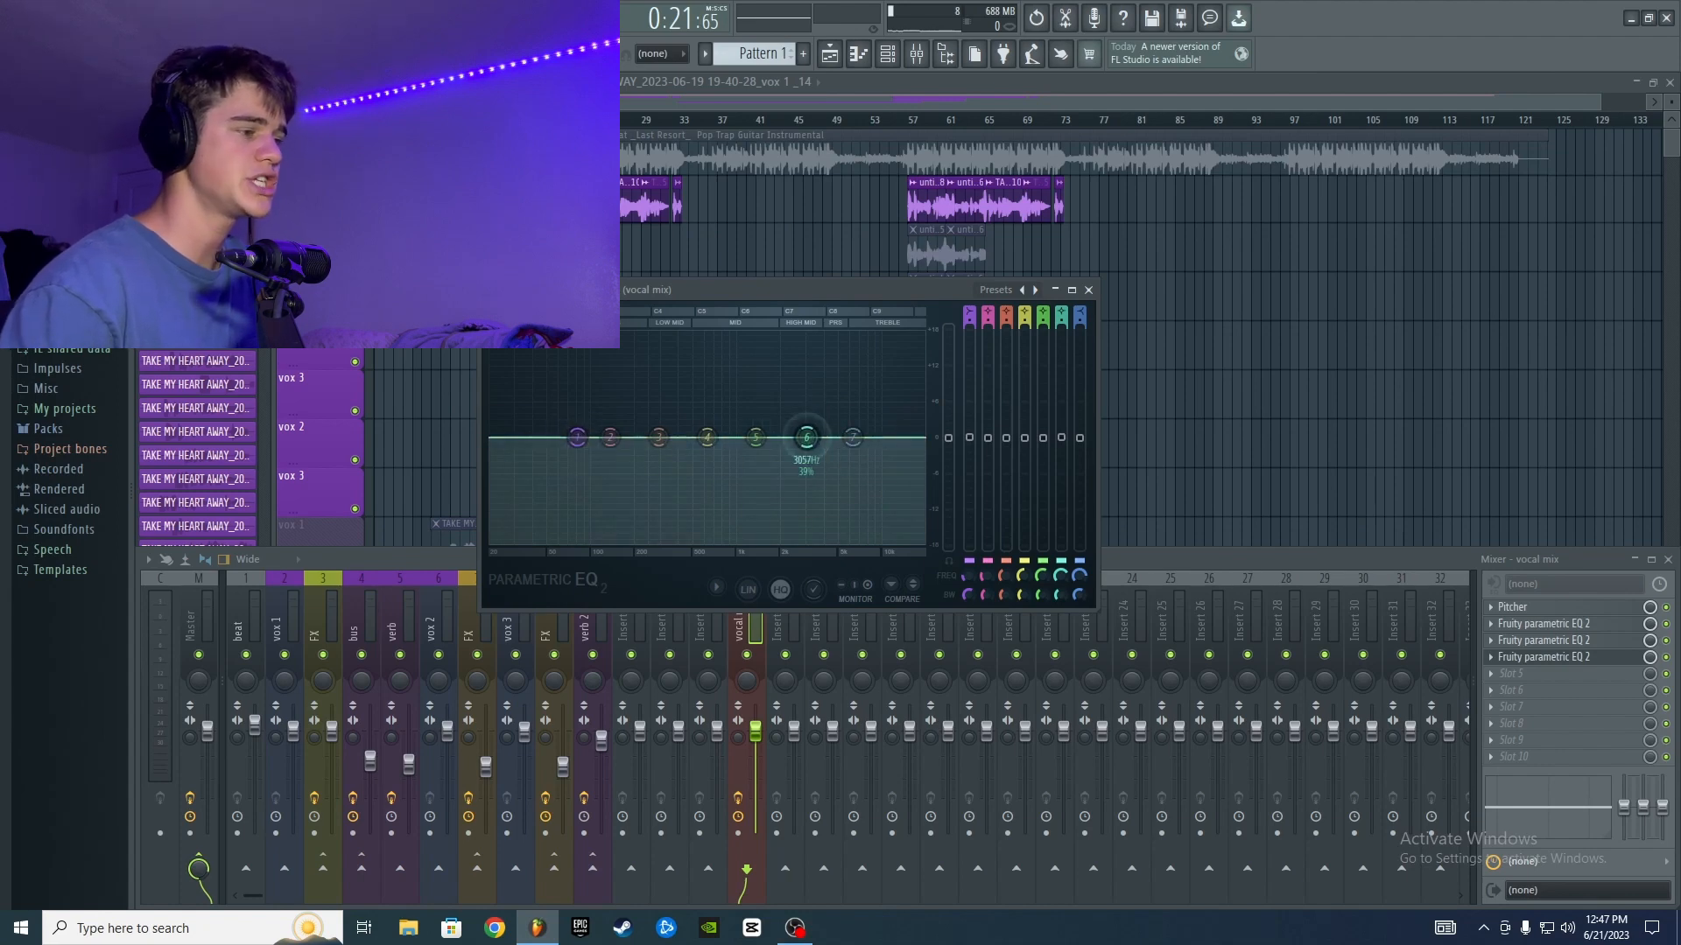
pyautogui.moveTo(807, 437); pyautogui.dragTo(807, 438)
pyautogui.moveTo(577, 437); pyautogui.dragTo(577, 440)
pyautogui.moveTo(604, 290); pyautogui.dragTo(601, 302)
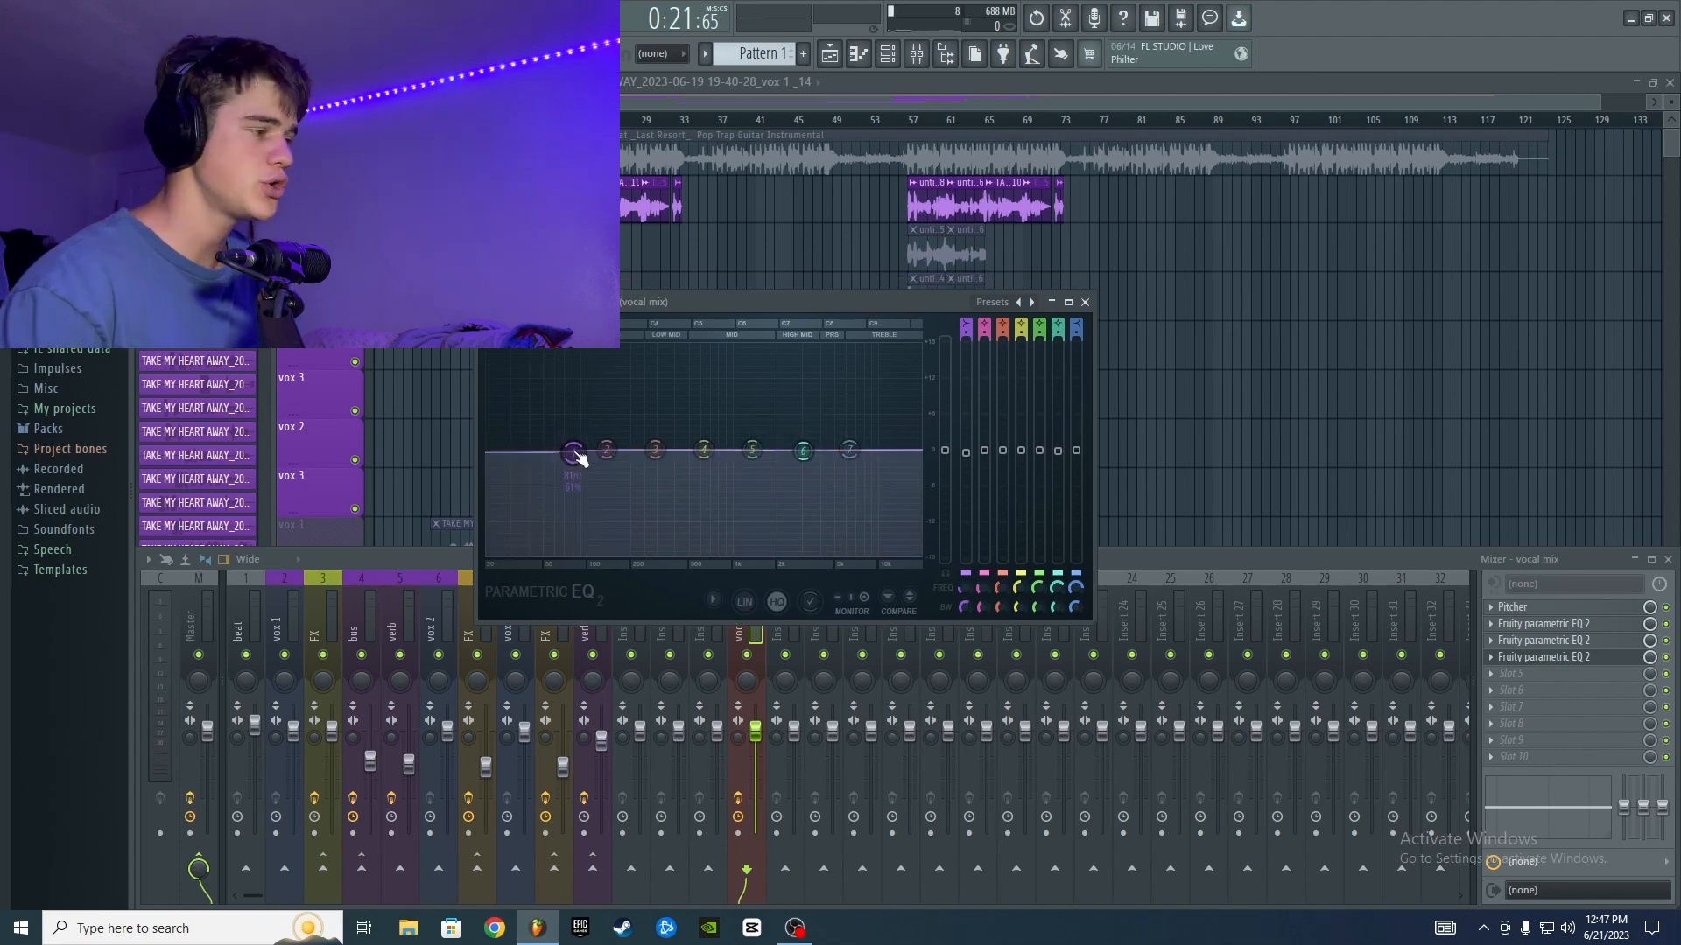
pyautogui.moveTo(576, 453); pyautogui.dragTo(616, 456)
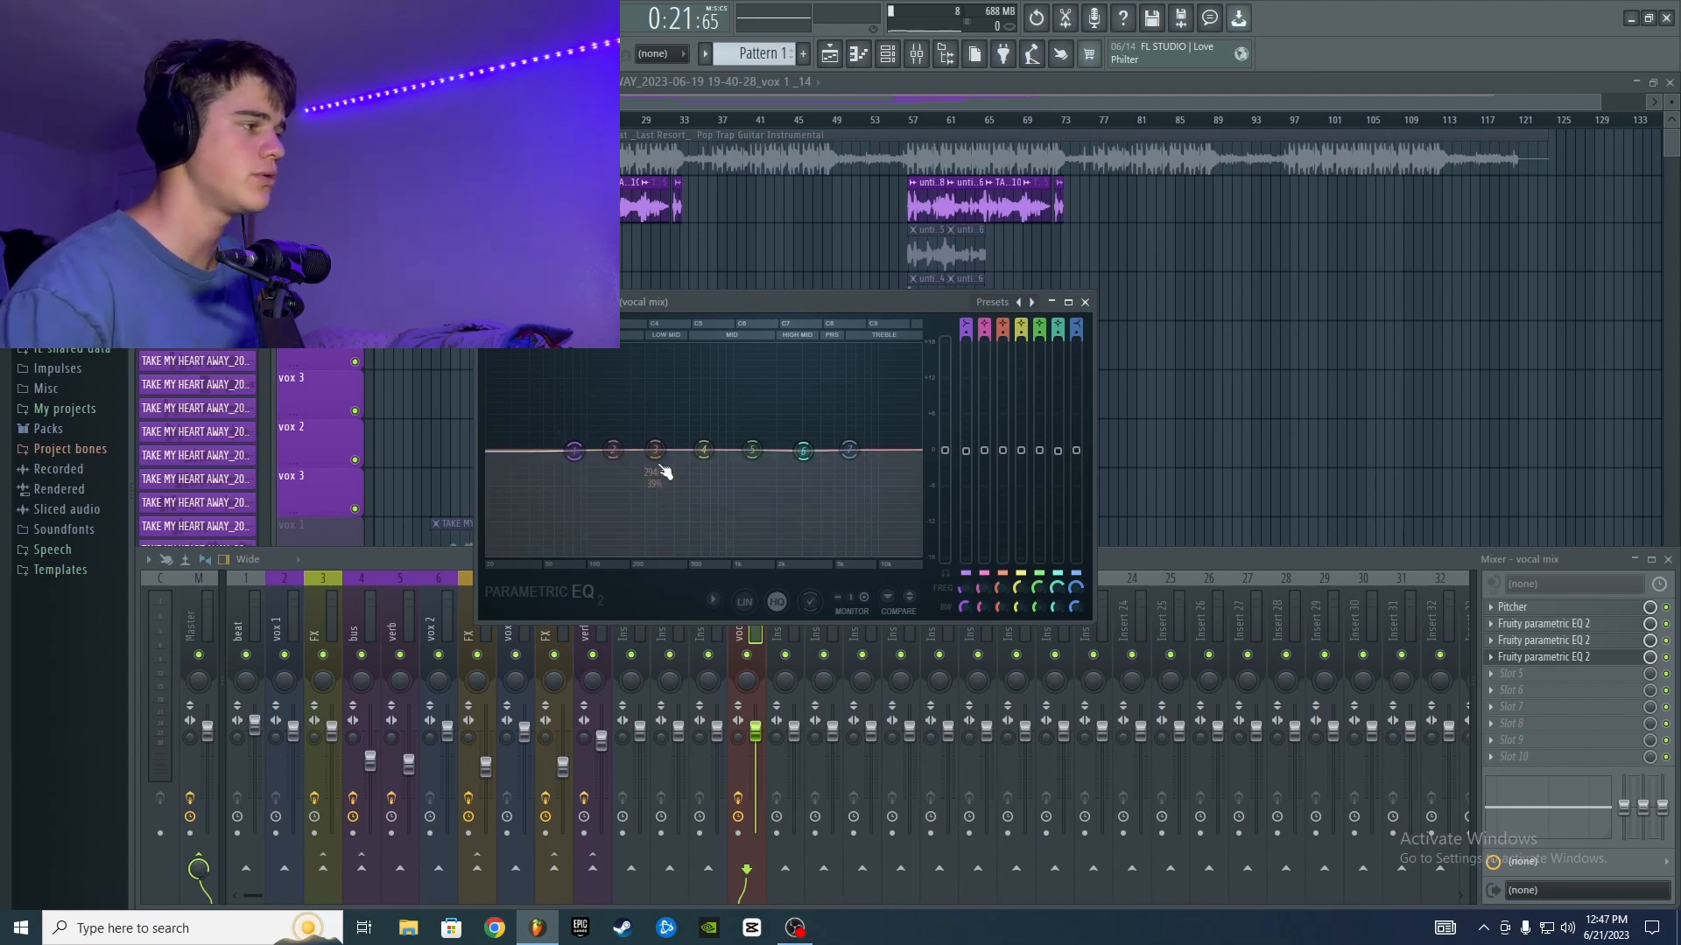
pyautogui.moveTo(615, 450); pyautogui.dragTo(664, 422)
pyautogui.press('space')
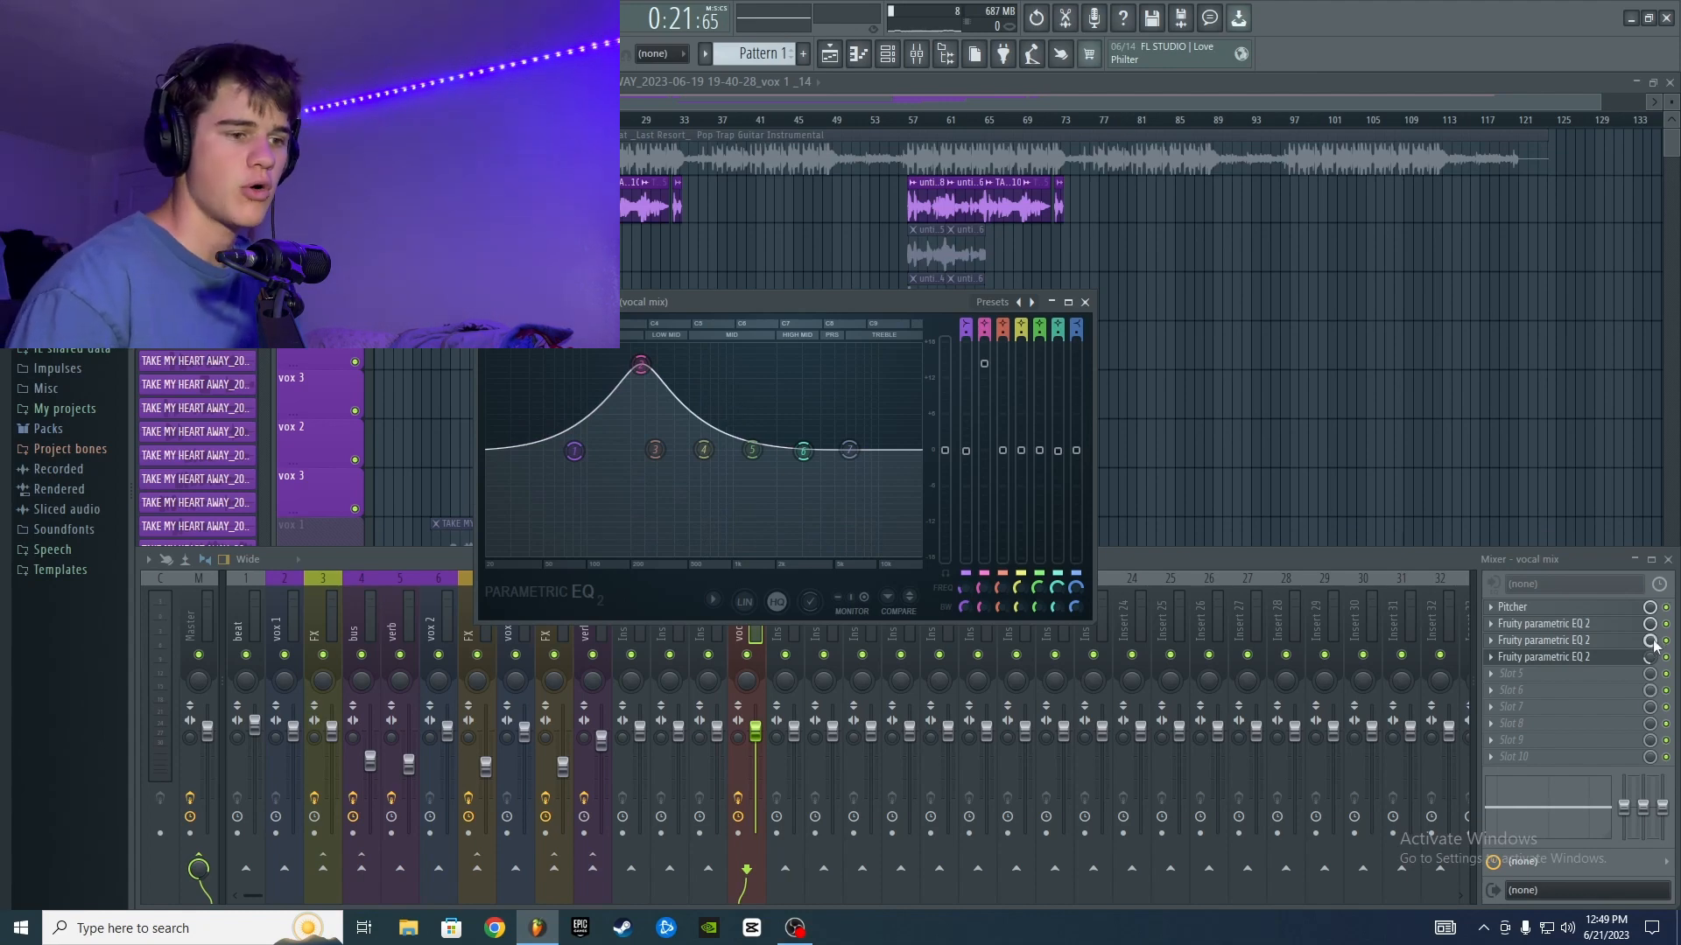
# - Lower the third EQ's wet mix level in the effect chain, audition the vocal, and close the EQ window
pyautogui.moveTo(1650, 657); pyautogui.dragTo(1650, 609)
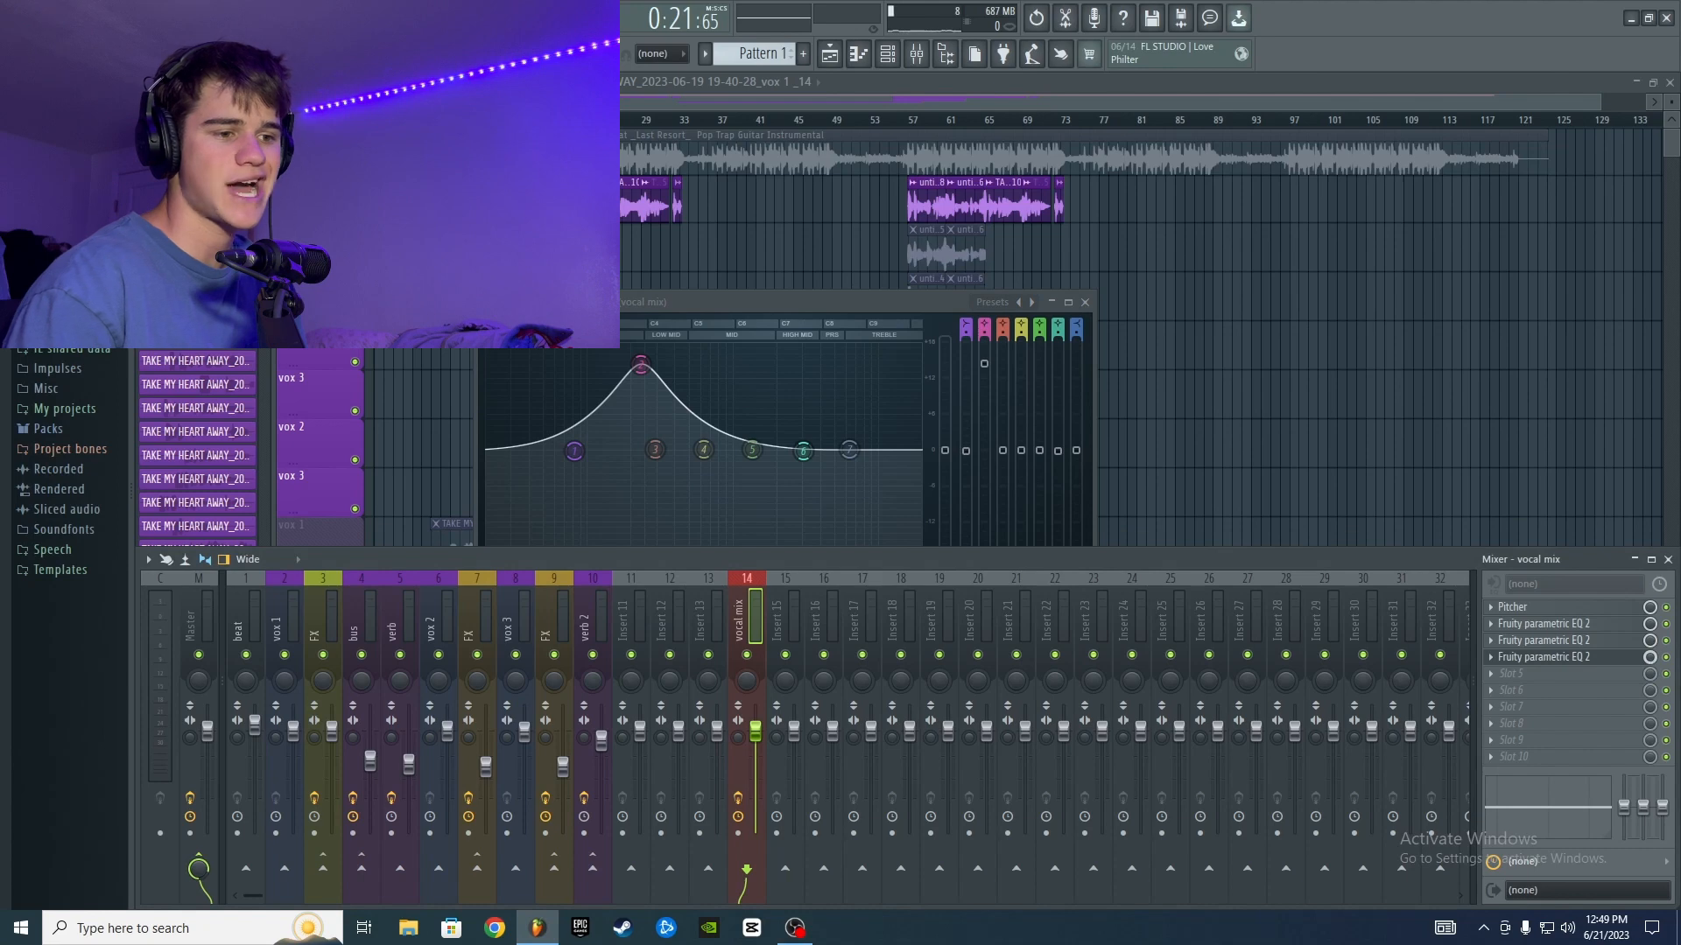
pyautogui.press('space')
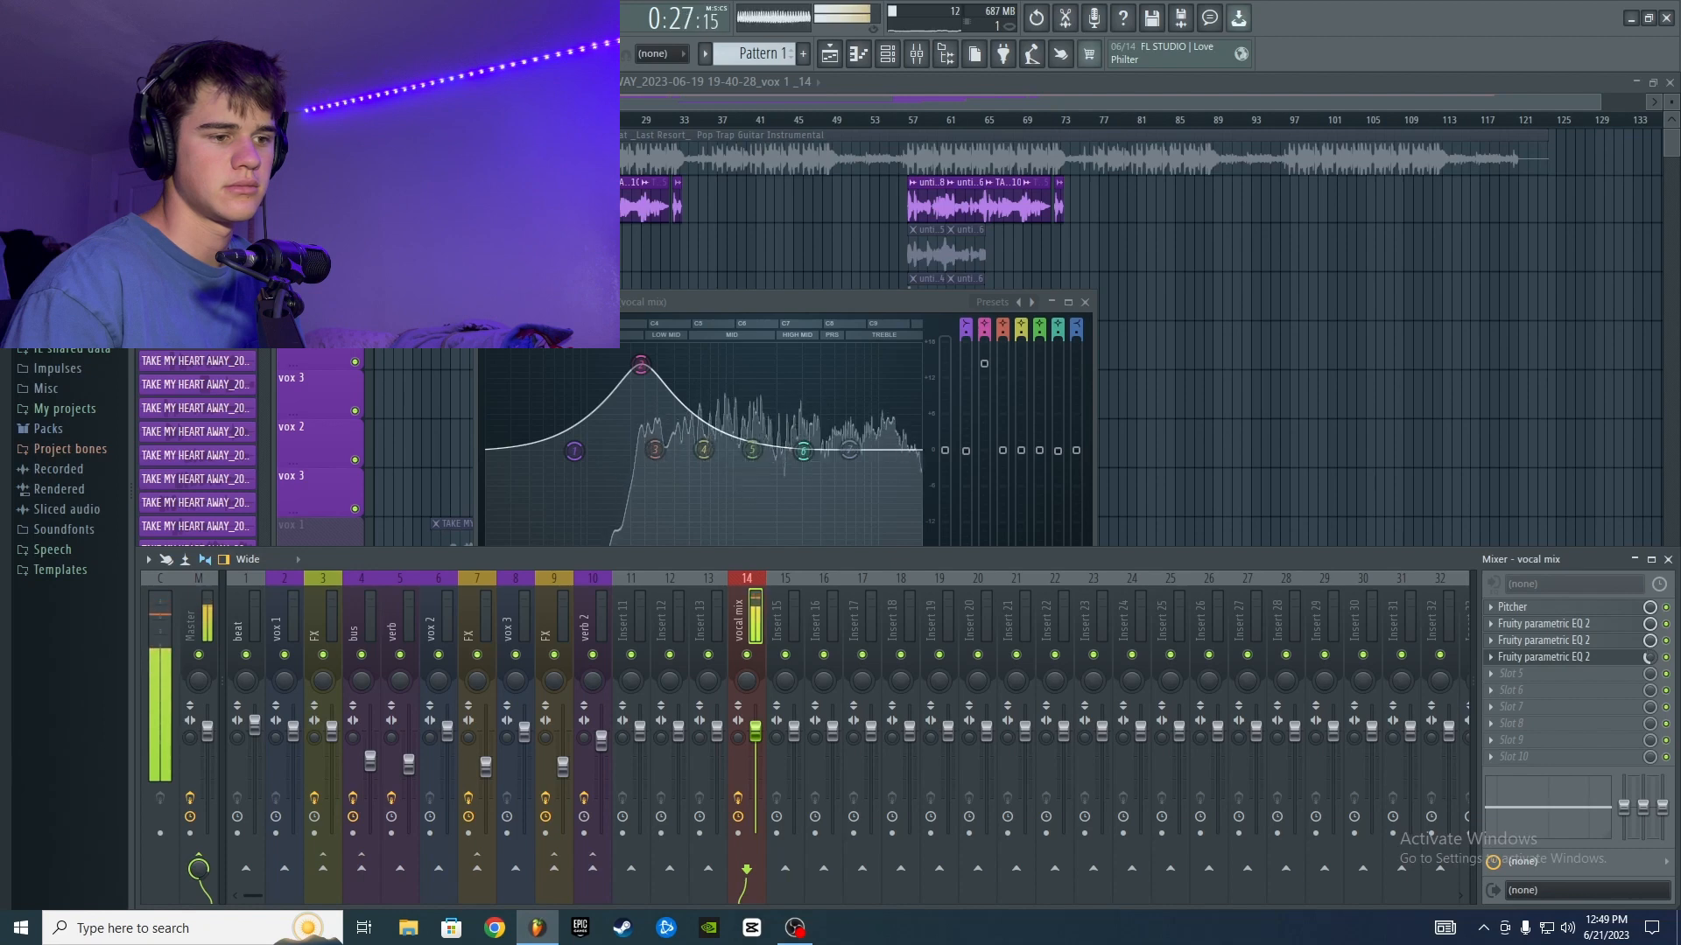
pyautogui.click(1084, 302)
pyautogui.press('space')
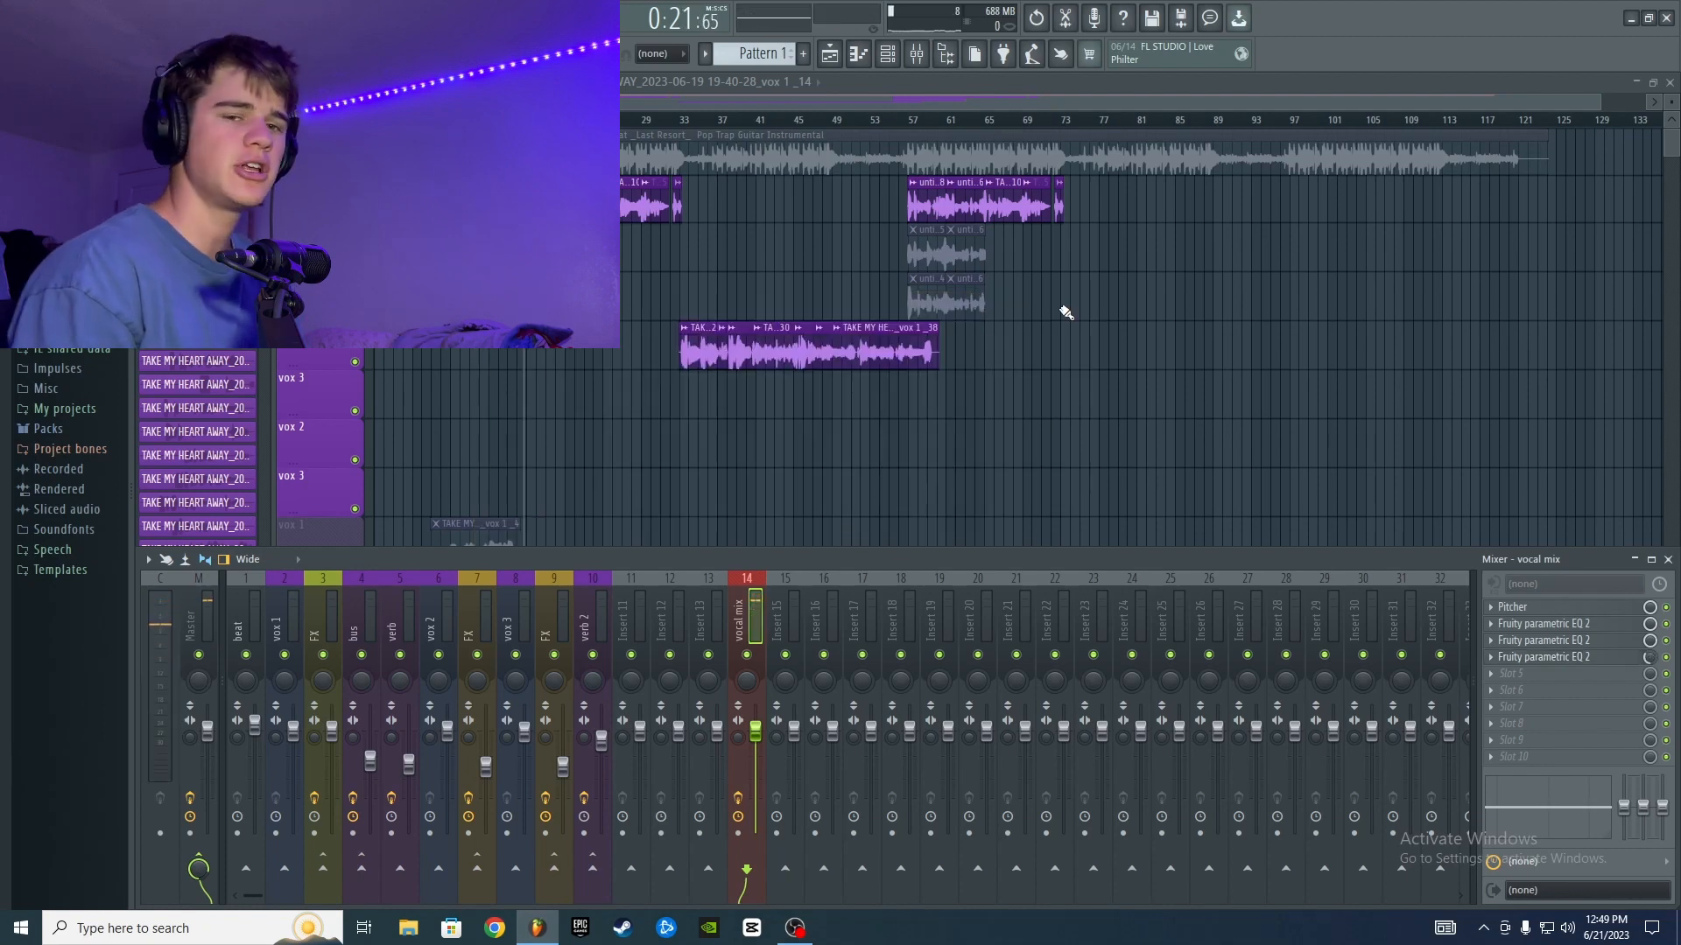